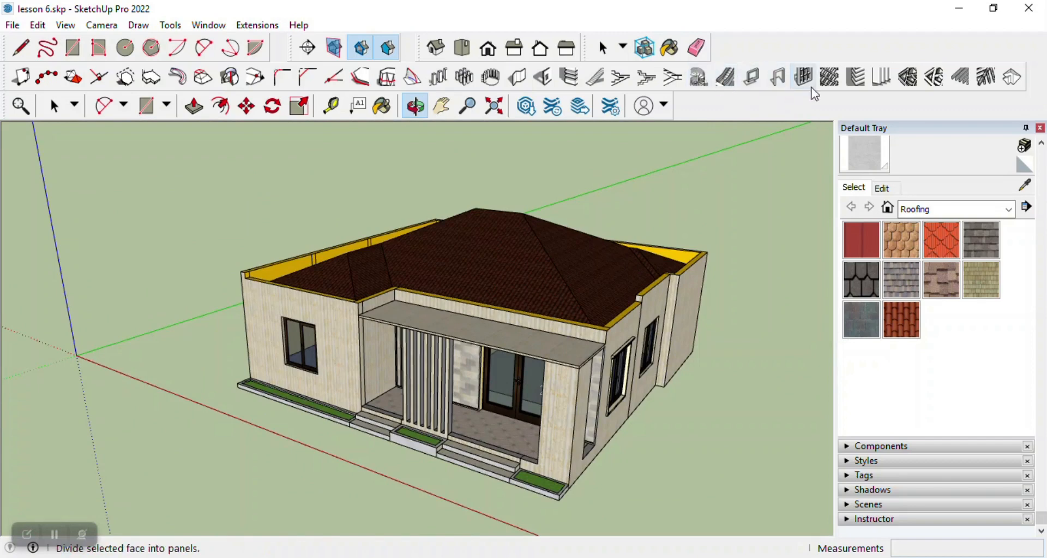
Step: Examine the house's front facade, hipped roof and surrounding parapet from several angles and distances
scroll(491, 417, "up", 6)
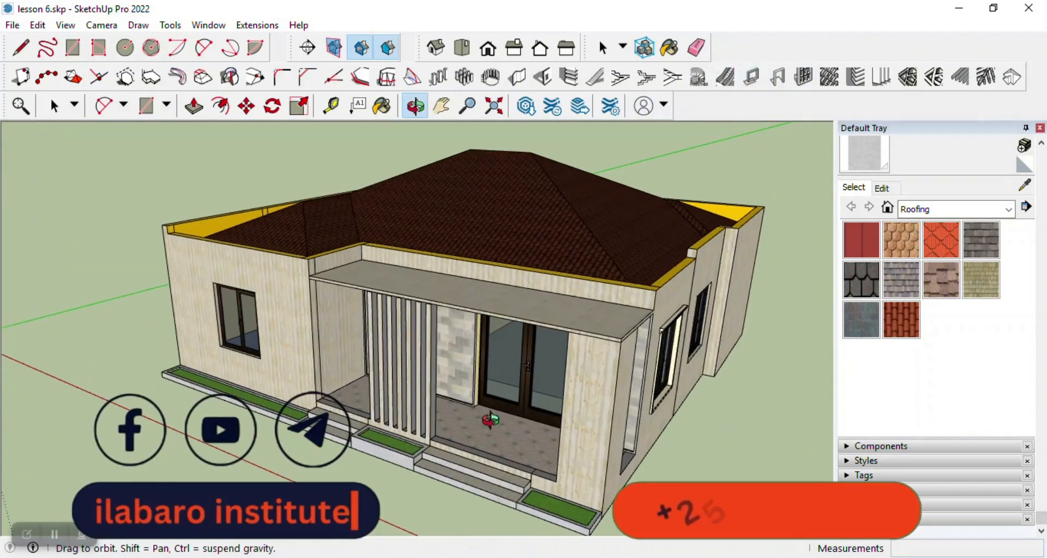
scroll(490, 423, "down", 5)
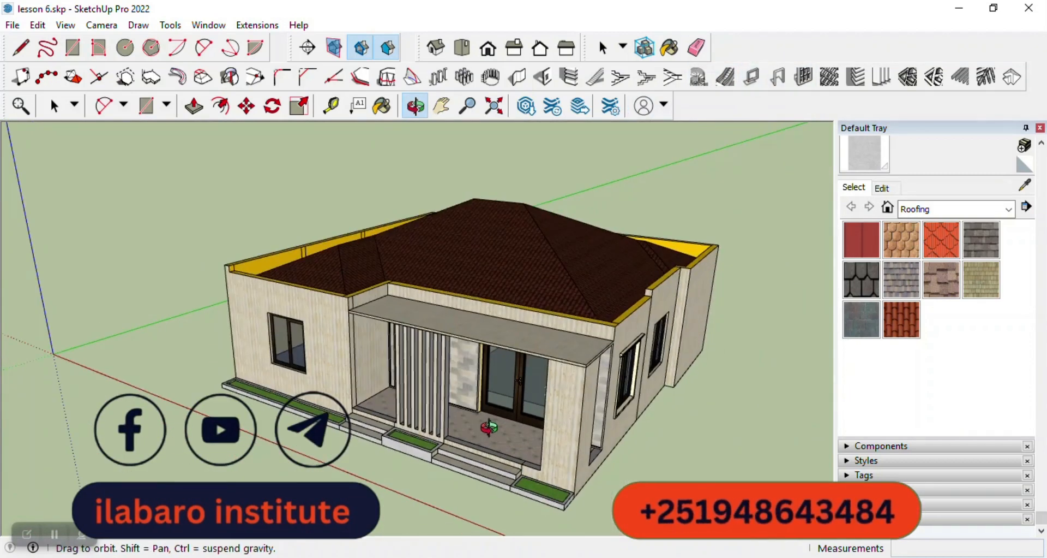
left_click_drag(488, 426, 568, 355)
scroll(518, 446, "down", 5)
scroll(552, 487, "down", 3)
scroll(436, 348, "up", 6)
scroll(436, 349, "down", 6)
scroll(484, 334, "up", 5)
middle_click_drag(568, 355, 544, 381)
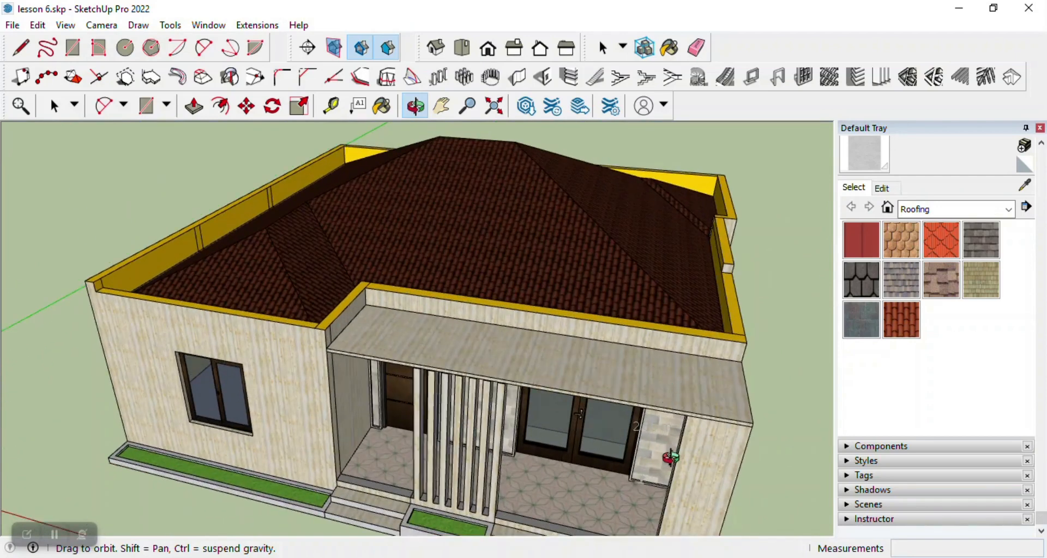
scroll(532, 395, "up", 3)
left_click_drag(549, 409, 484, 294)
scroll(589, 319, "down", 4)
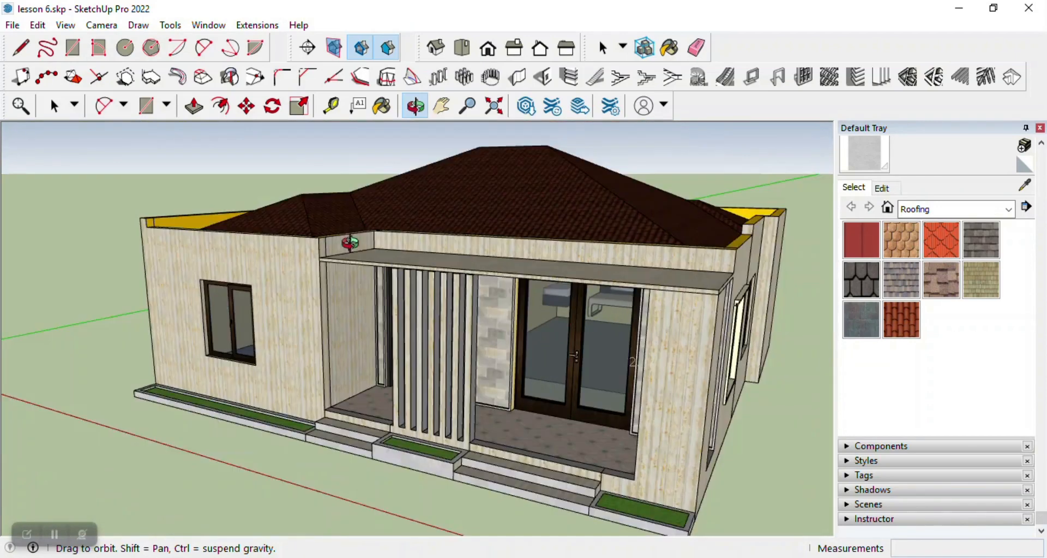
left_click_drag(351, 242, 458, 320)
scroll(374, 273, "up", 3)
left_click_drag(375, 273, 554, 336)
scroll(555, 336, "down", 3)
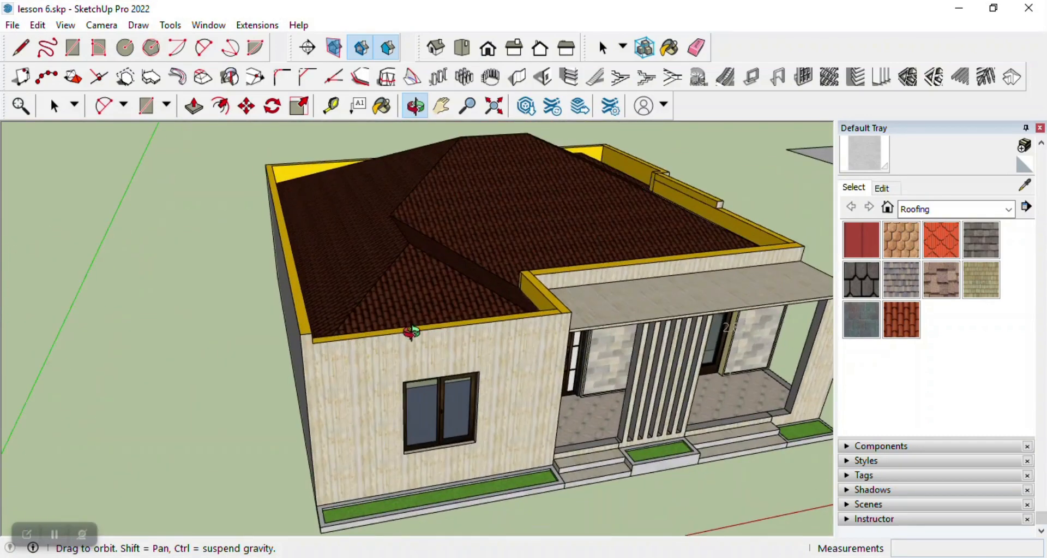
scroll(406, 386, "up", 2)
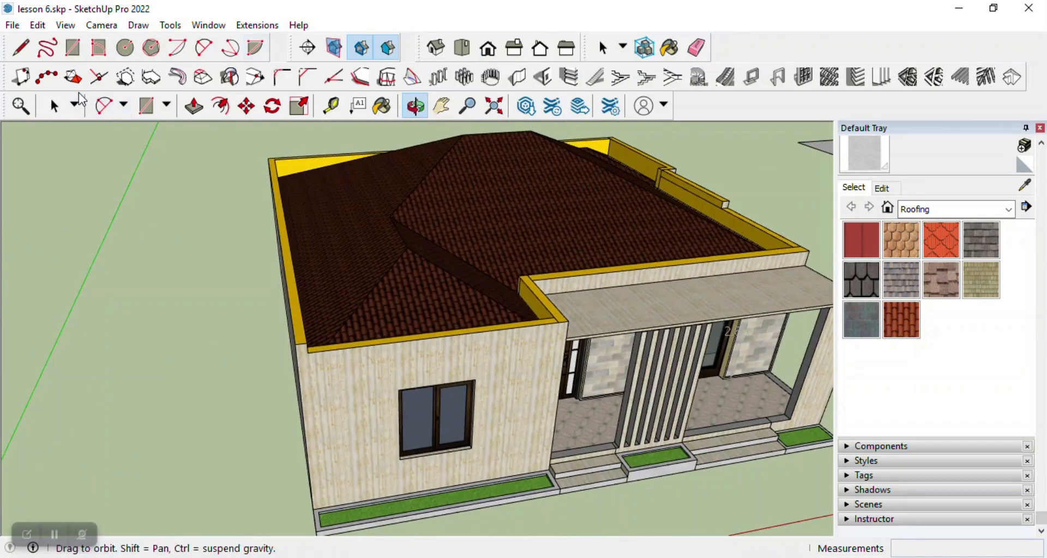
Step: Draw a line across the thickness of the front parapet's top face, above the bedroom-side window, to divide it
left_click(23, 50)
scroll(145, 164, "up", 2)
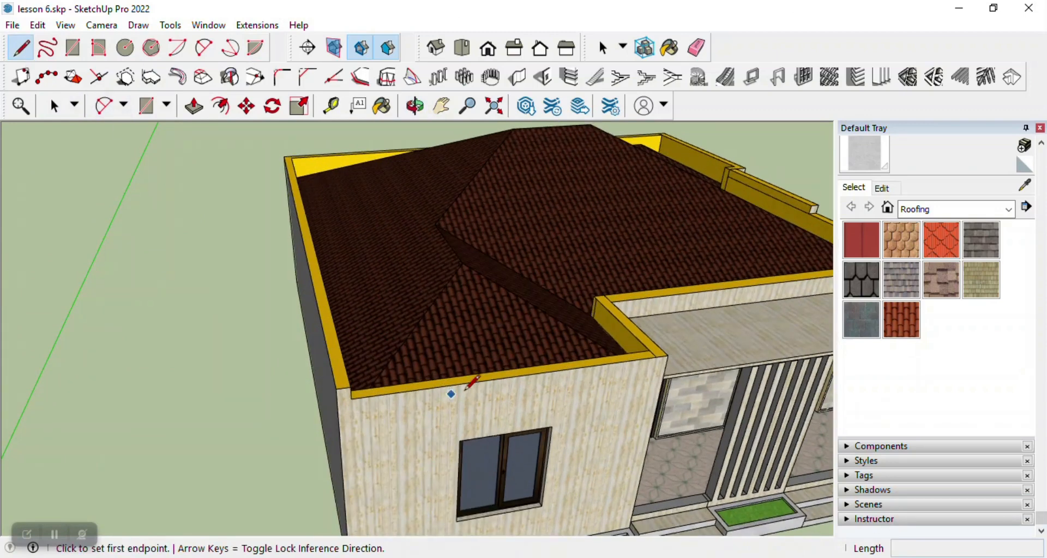
scroll(449, 390, "up", 3)
left_click(517, 375)
left_click(509, 363)
Step: Try to raise the outer corner section of the divided front parapet by about 0.20 m with Push/Pull
left_click(194, 107)
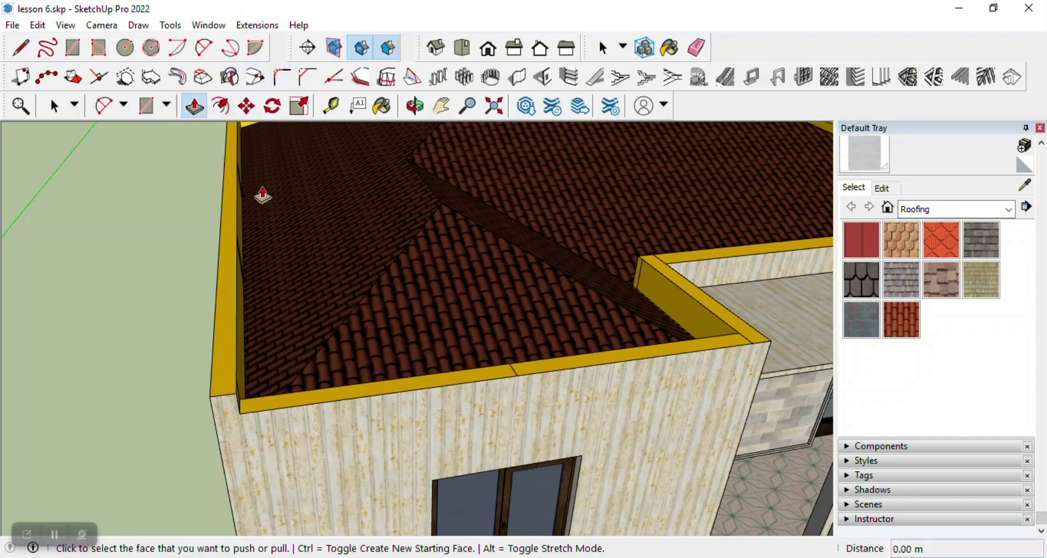
left_click(255, 408)
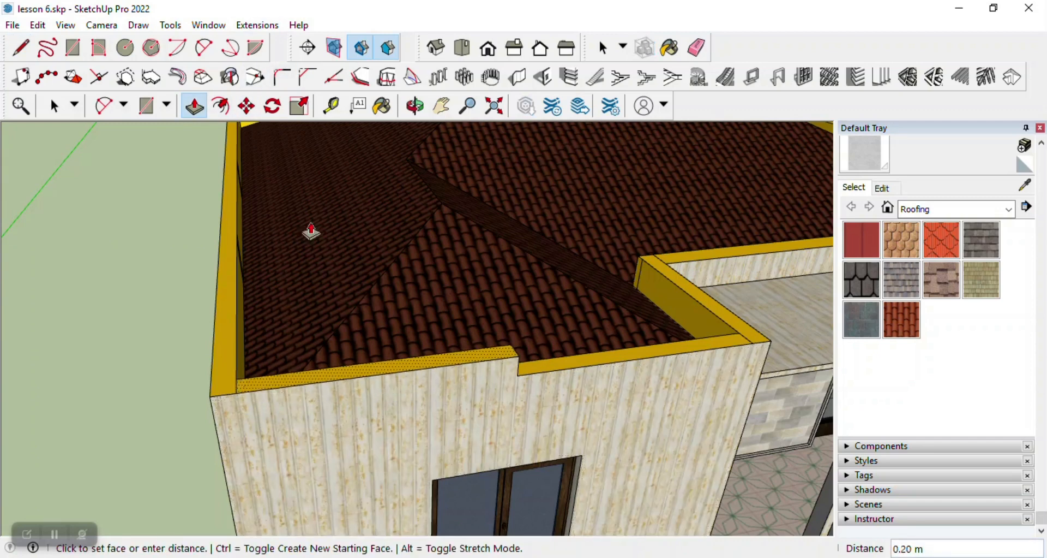
left_click(413, 107)
left_click_drag(302, 332, 219, 221)
scroll(257, 269, "down", 5)
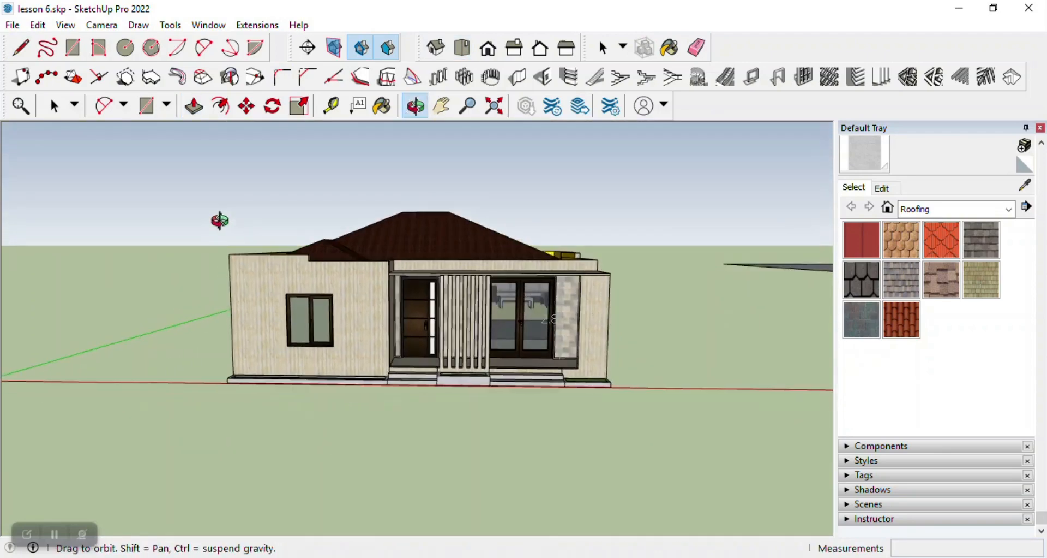
Step: Examine the stepped front parapet above the window from the front and close up
left_click_drag(381, 263, 276, 239)
double_click(276, 238)
scroll(496, 383, "up", 3)
left_click_drag(495, 383, 475, 332)
scroll(400, 302, "up", 5)
left_click_drag(399, 301, 413, 309)
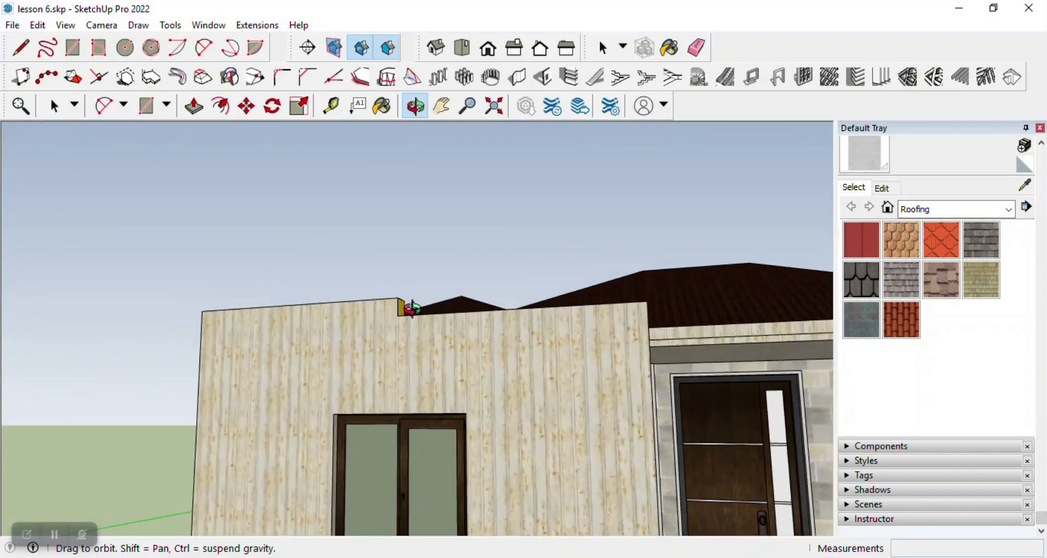
scroll(370, 334, "up", 2)
left_click_drag(370, 335, 466, 353)
scroll(453, 325, "up", 3)
Step: Redo the undone line that divides the front parapet's top face
left_click(146, 106)
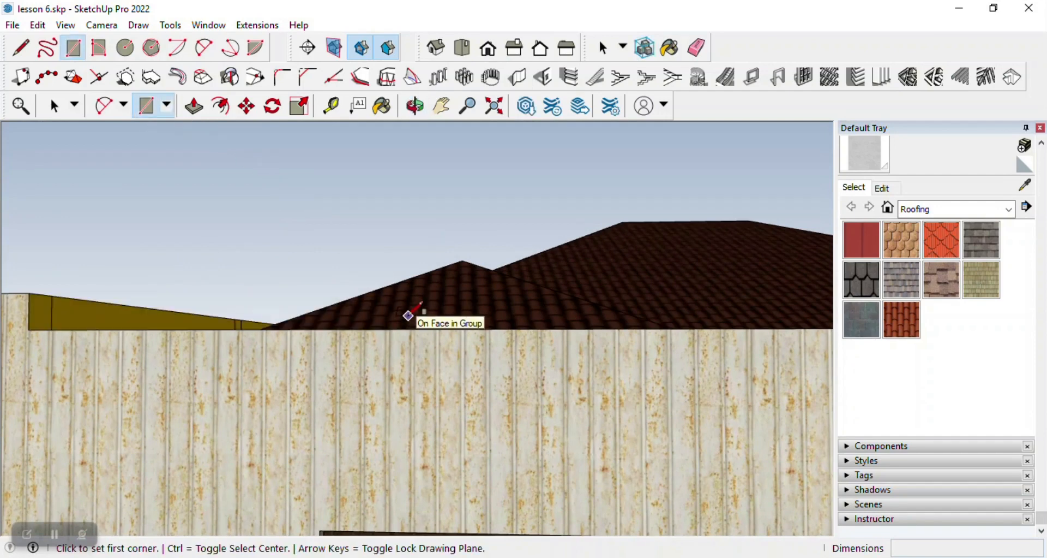
scroll(409, 316, "down", 3)
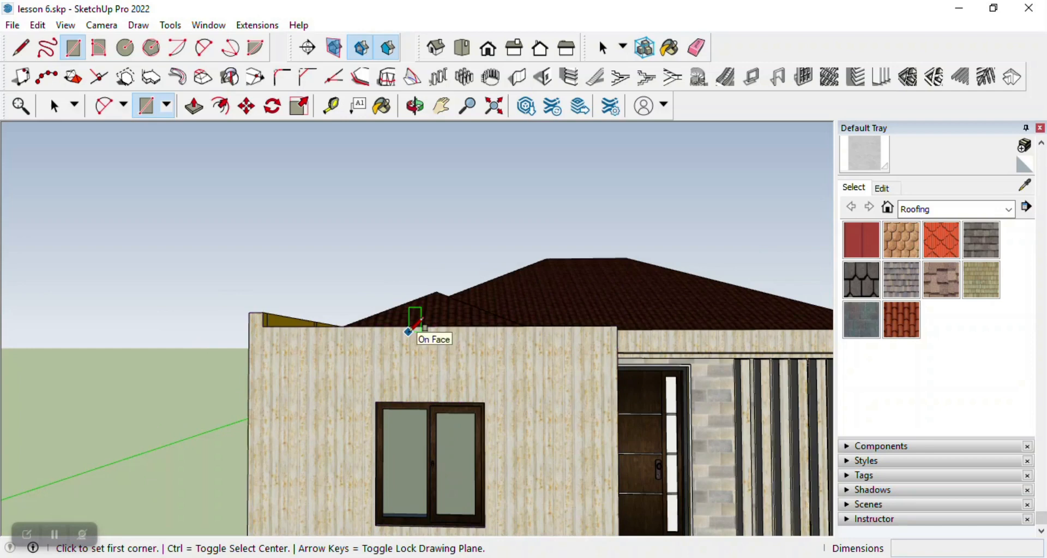
left_click(60, 25)
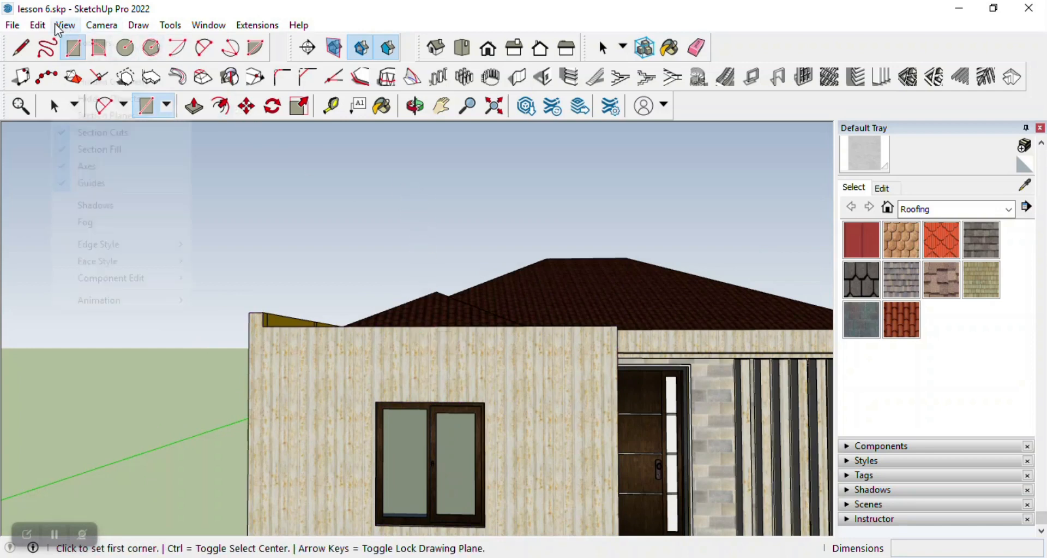
mouse_move(39, 32)
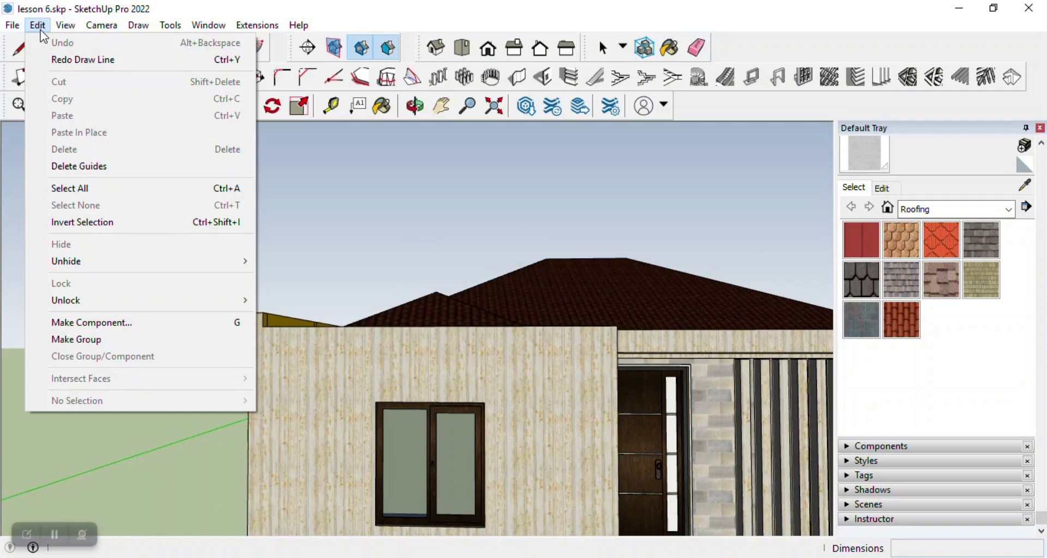
left_click(68, 58)
left_click(42, 28)
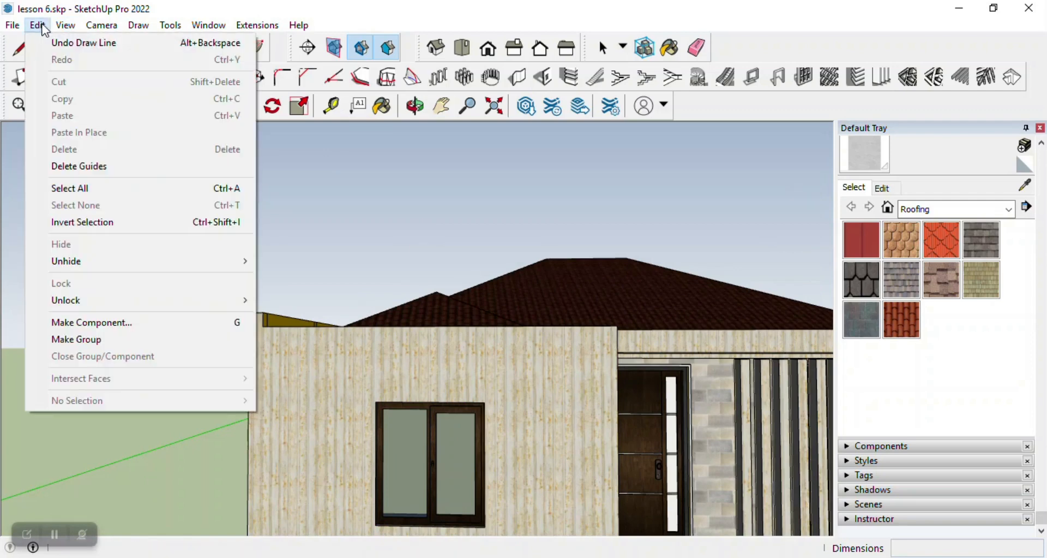
left_click(390, 146)
Step: Raise the outer corner section of the divided front parapet by 0.20 m, level with the side parapet
left_click(426, 111)
left_click_drag(402, 199, 409, 375)
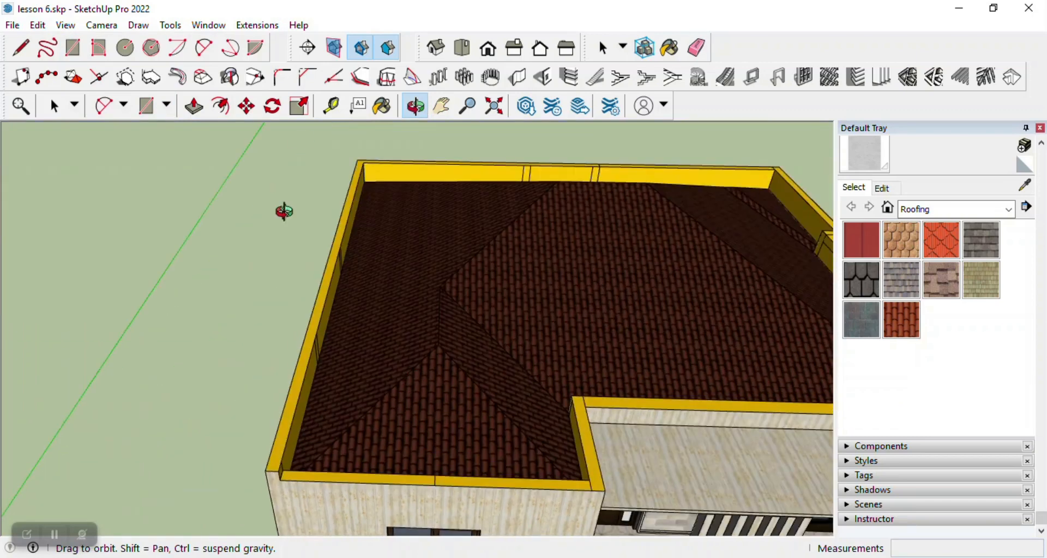
left_click(194, 105)
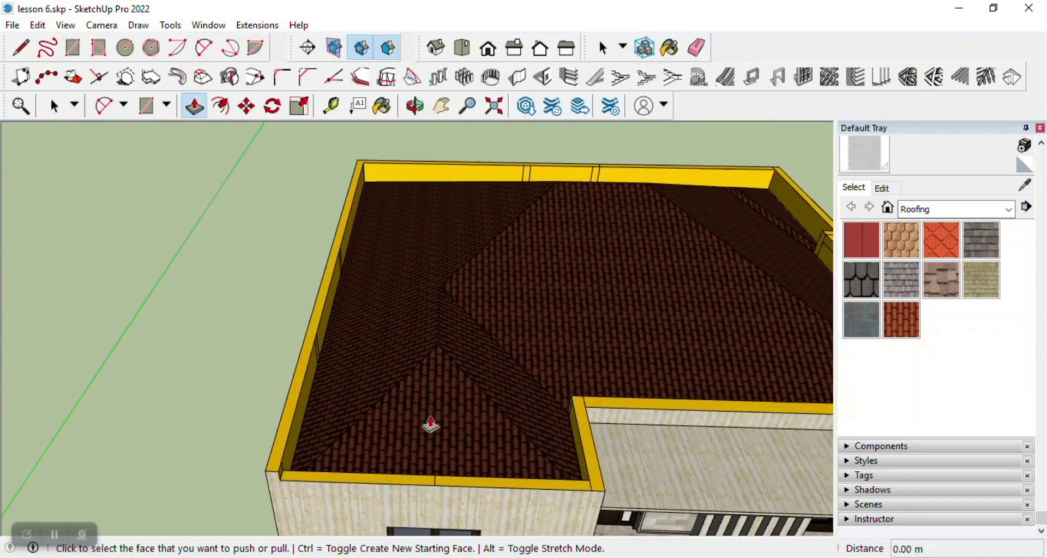
left_click(384, 481)
left_click(285, 480)
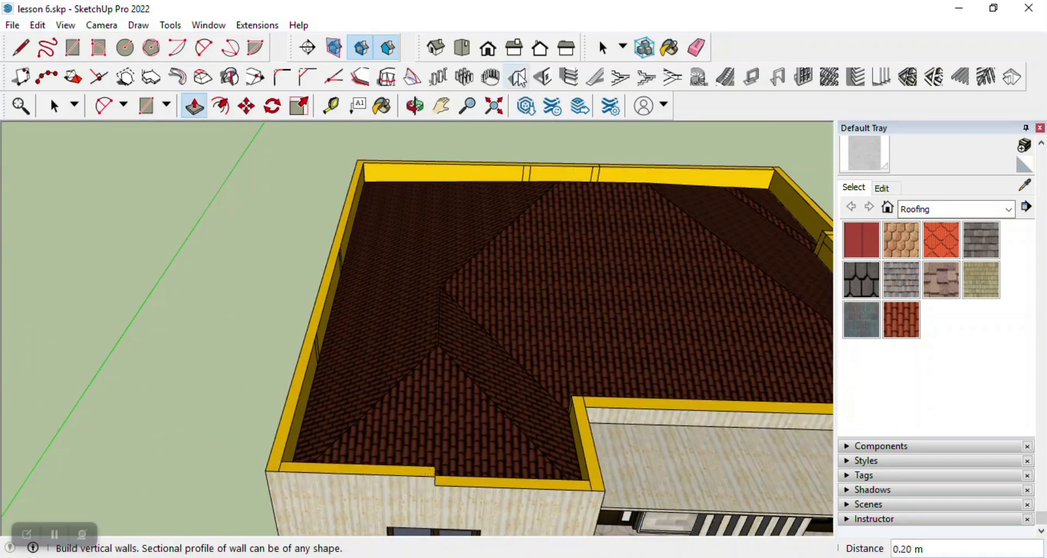
Step: Draw a narrow upright rectangle on the front wall face, starting at the upper corner of the parapet step
left_click(415, 106)
left_click_drag(440, 293, 486, 207)
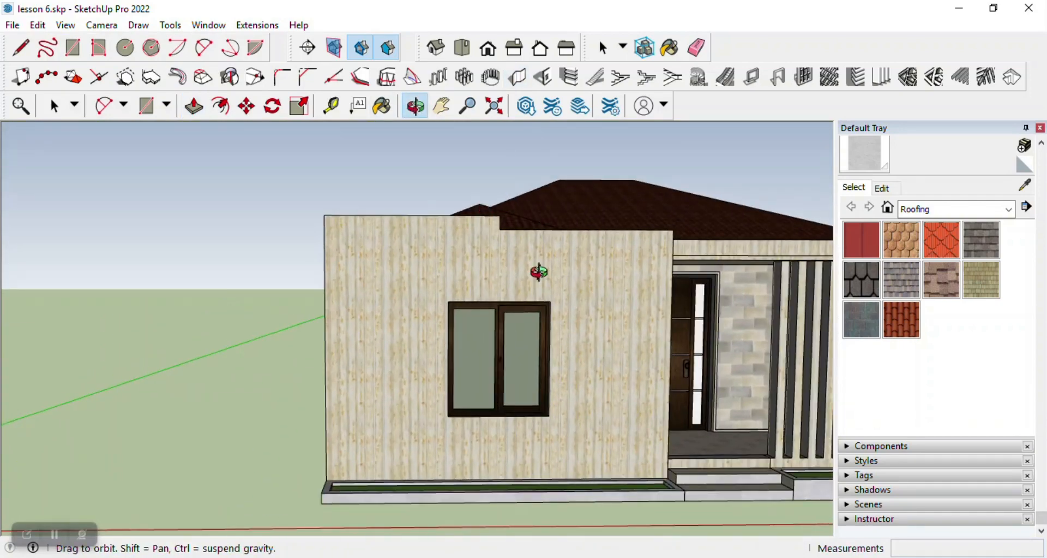
scroll(538, 271, "up", 6)
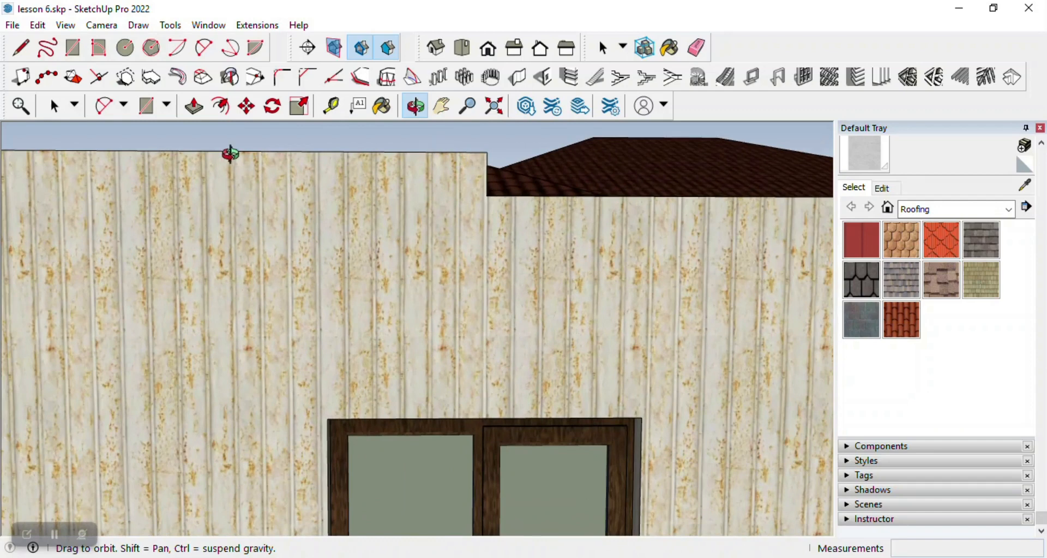
left_click(147, 105)
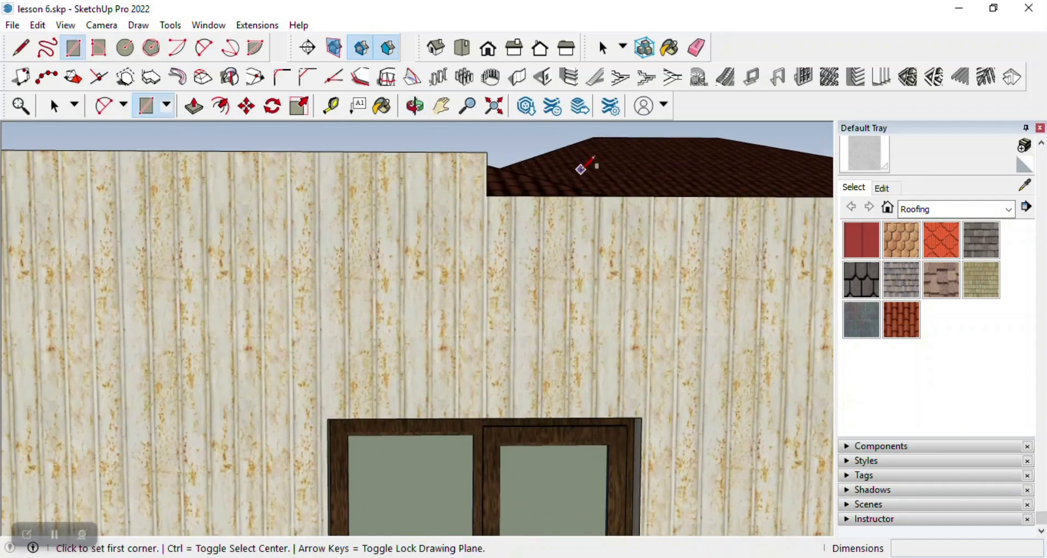
left_click(487, 152)
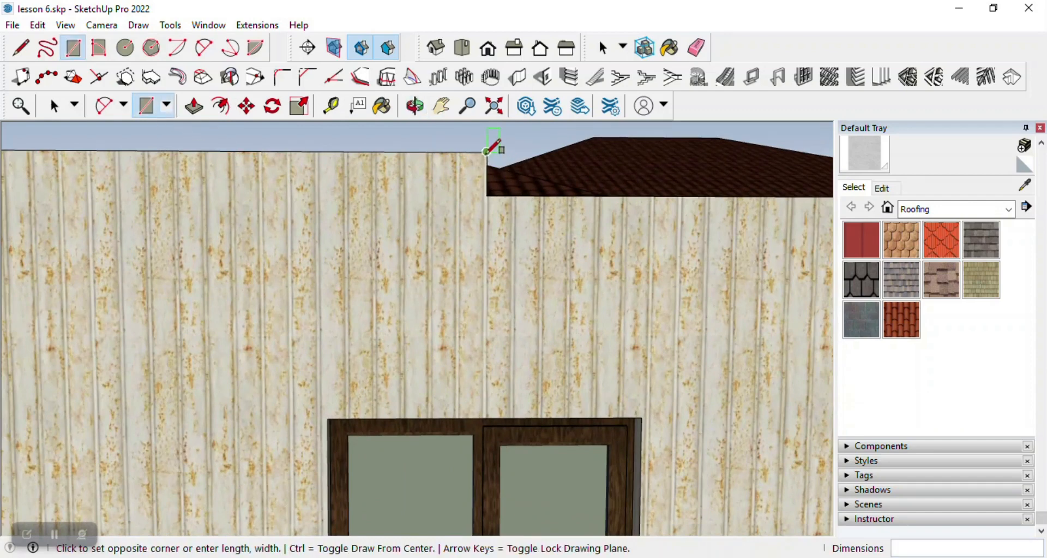
left_click(450, 284)
Step: Push/Pull the narrow rectangle outward from the front wall by about 0.06 m
left_click(194, 106)
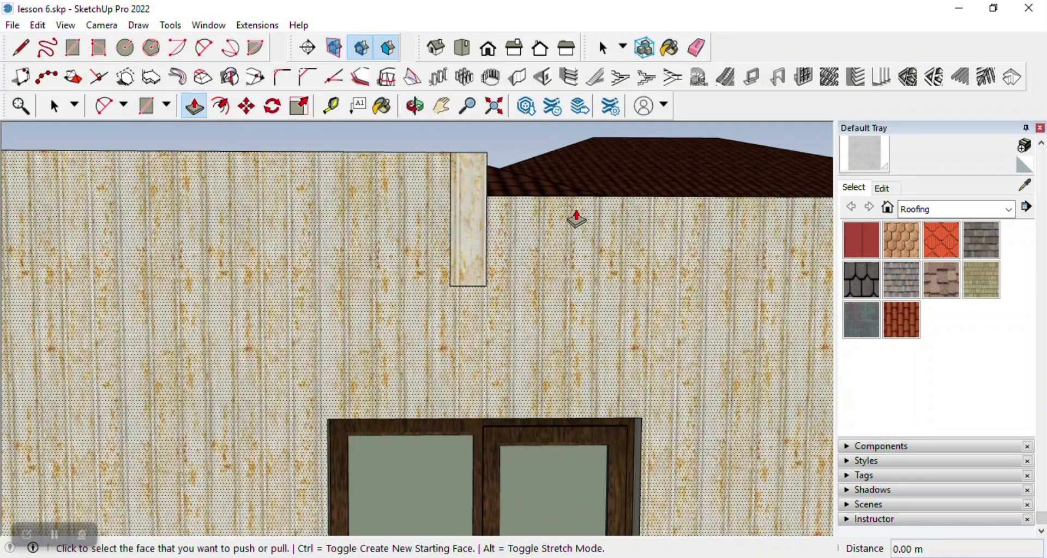
left_click(479, 240)
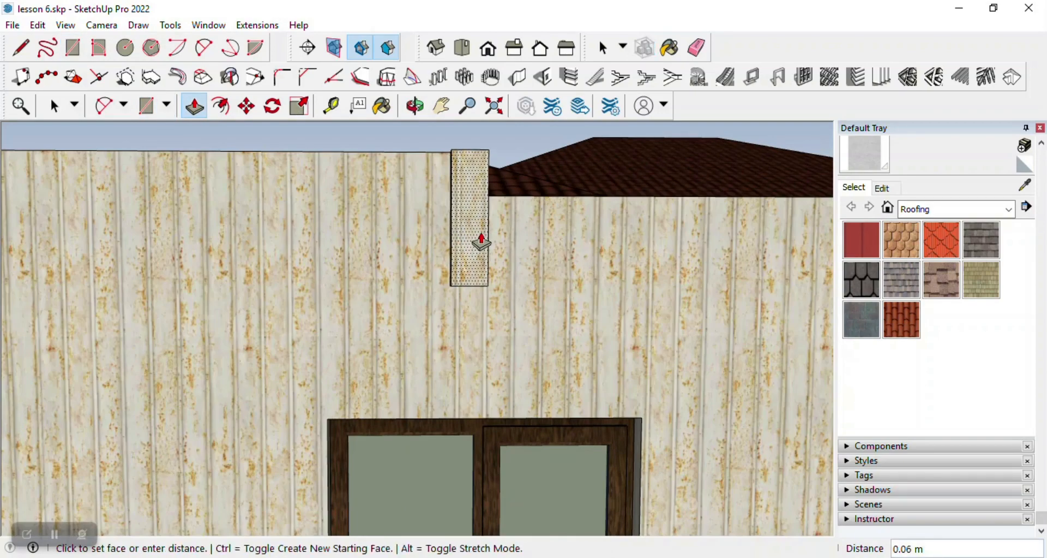
left_click(482, 242)
Step: Draw a line across the parapet's top face to separate the projecting block's top from the raised section
left_click(417, 106)
left_click_drag(438, 144, 397, 306)
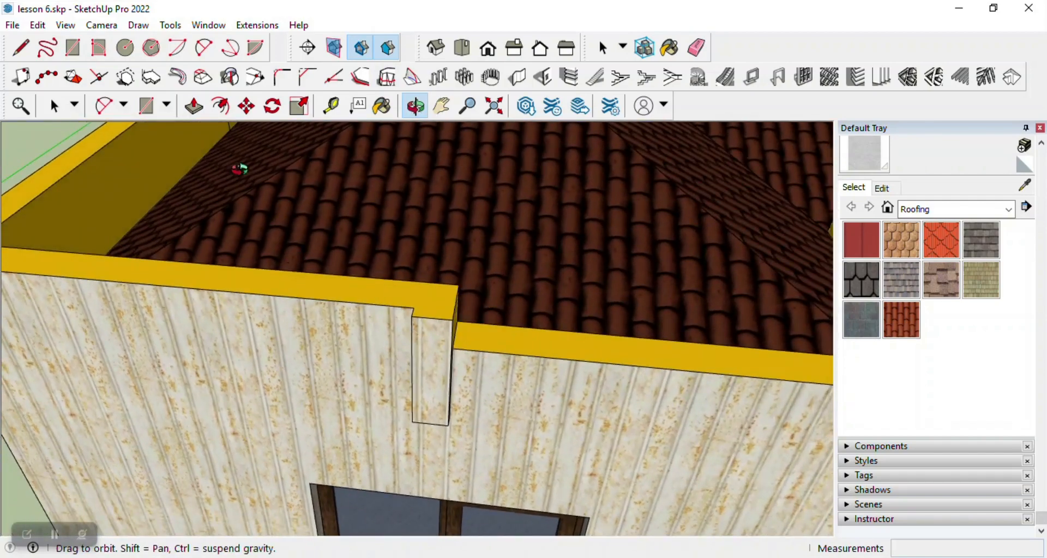
left_click(21, 48)
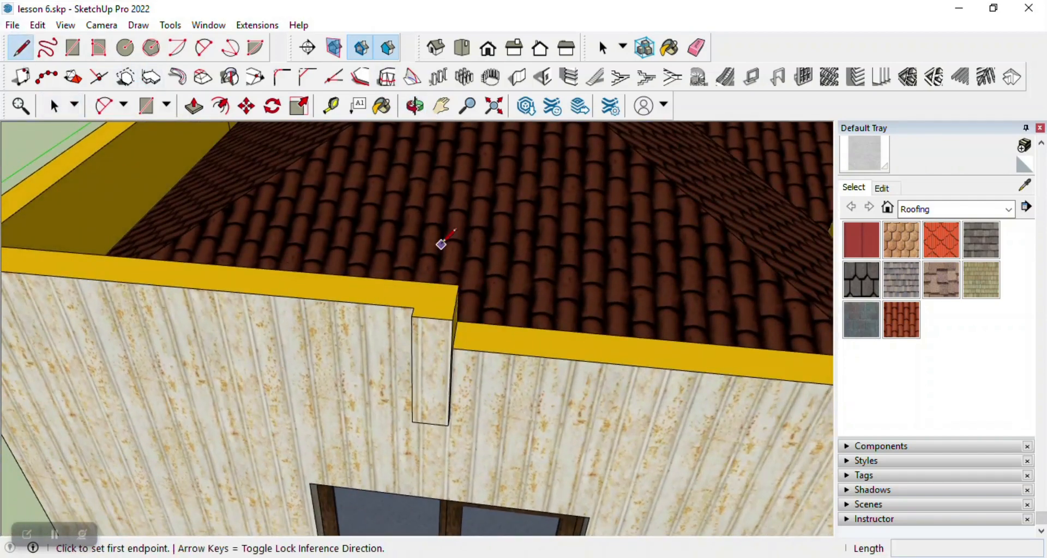
left_click(412, 328)
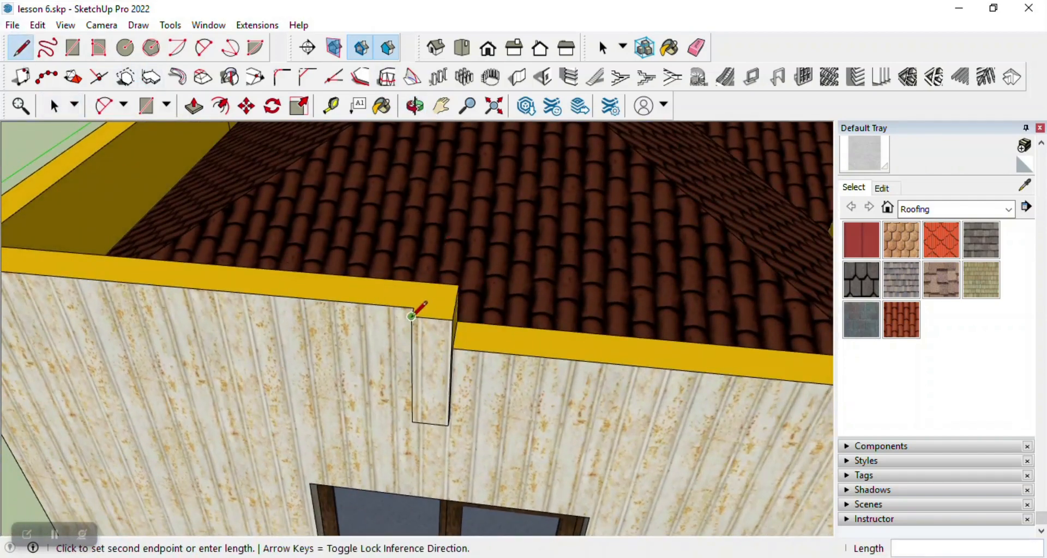
left_click(420, 281)
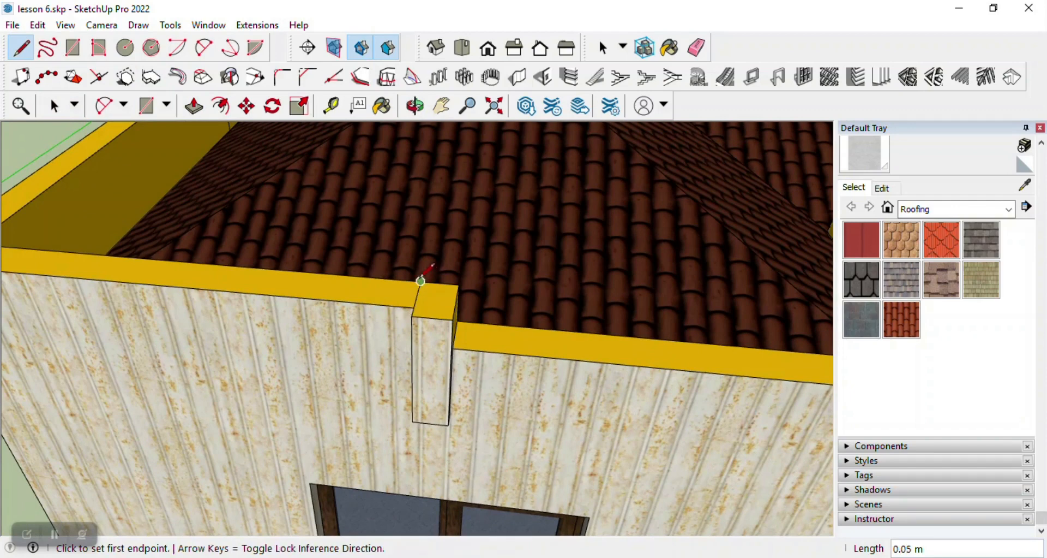
Step: Try to raise the projecting block's top face by 0.10 m above the parapet with Push/Pull
left_click(193, 105)
left_click(440, 315)
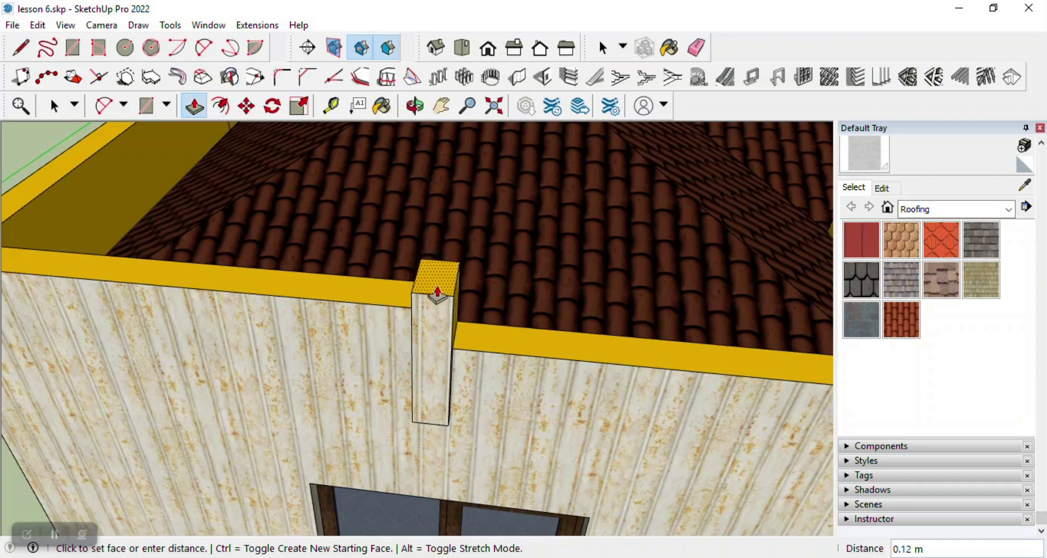
left_click(438, 296)
left_click(414, 105)
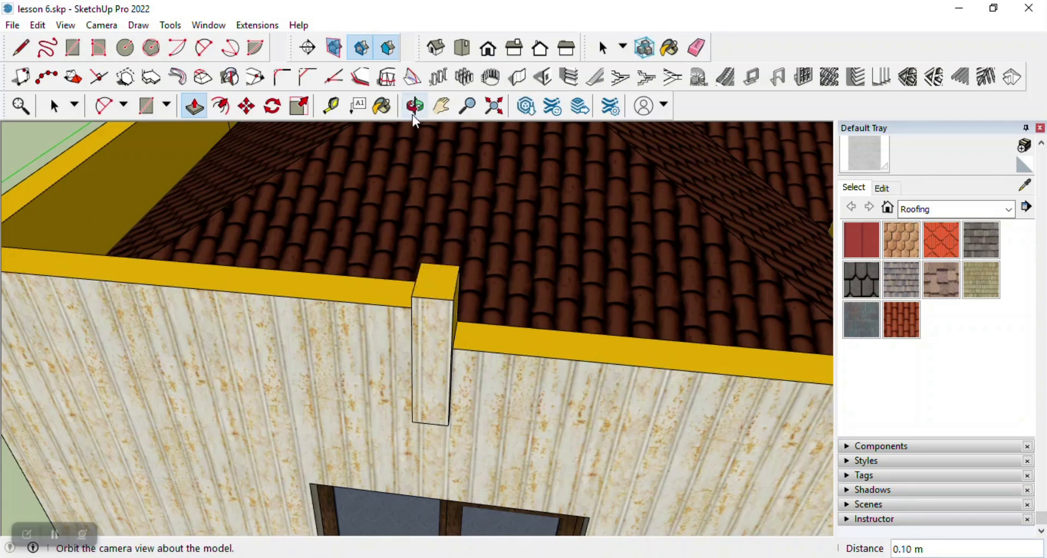
left_click_drag(374, 374, 412, 184)
scroll(403, 278, "down", 6)
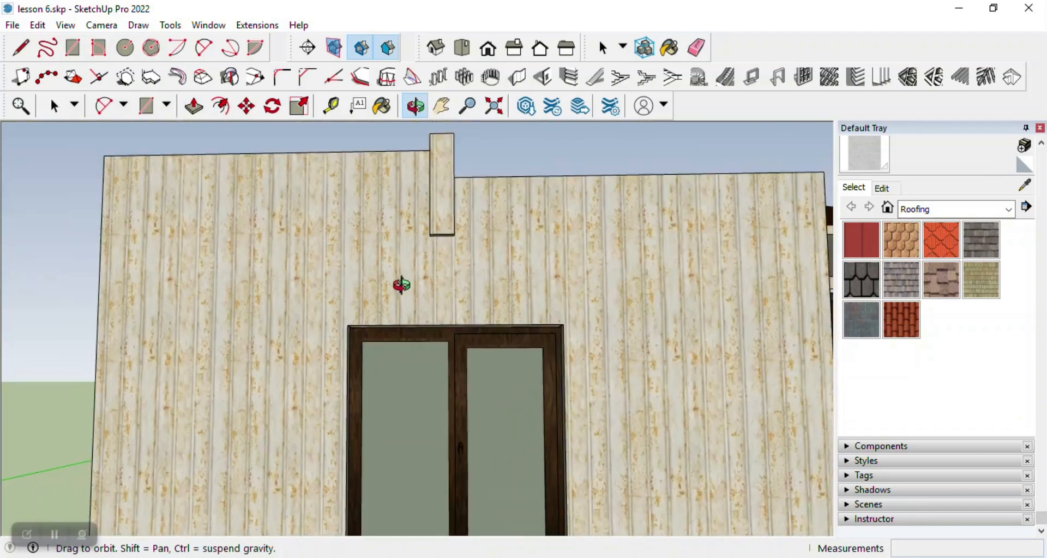
scroll(411, 218, "up", 3)
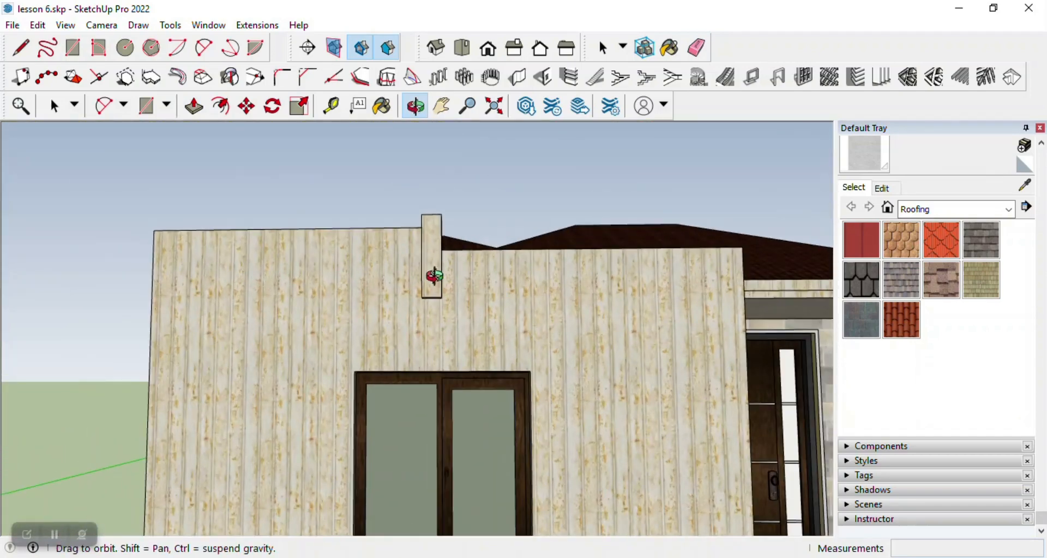
key("ctrl+z")
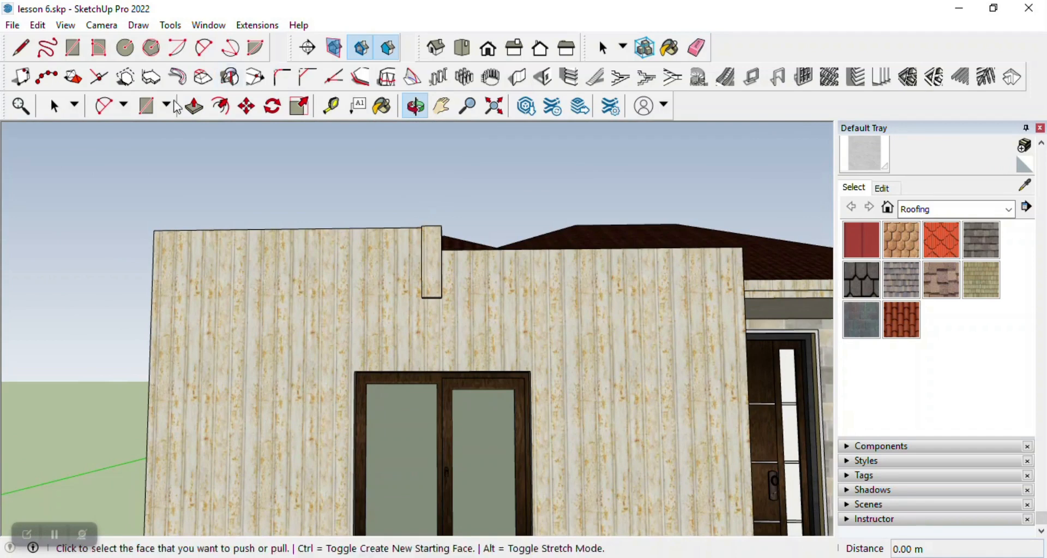
Step: Try to copy the projecting block's front face twice along the wall, at spacings of about 0.28 m and 0.30 m
left_click(246, 109)
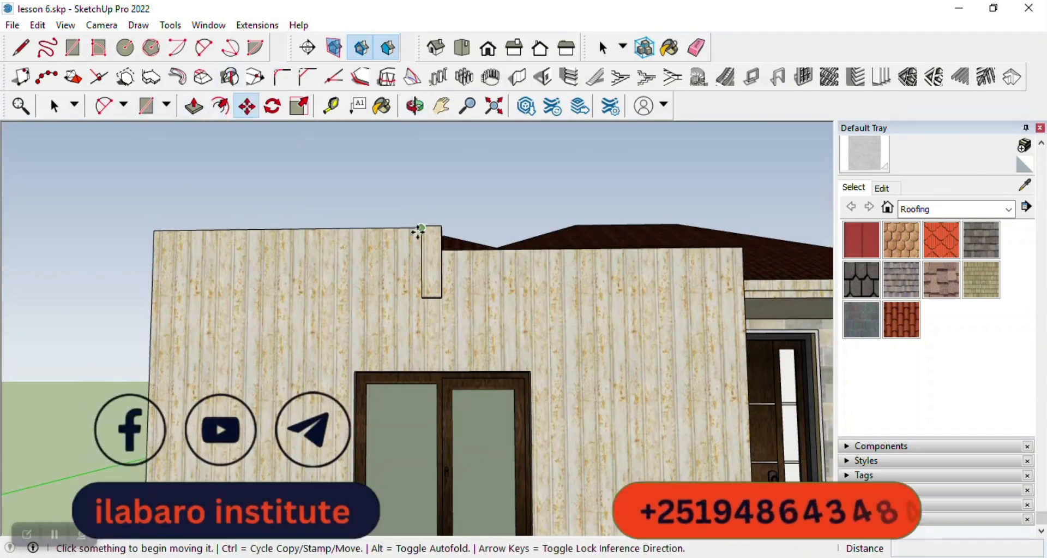
key("ctrl")
left_click(429, 252)
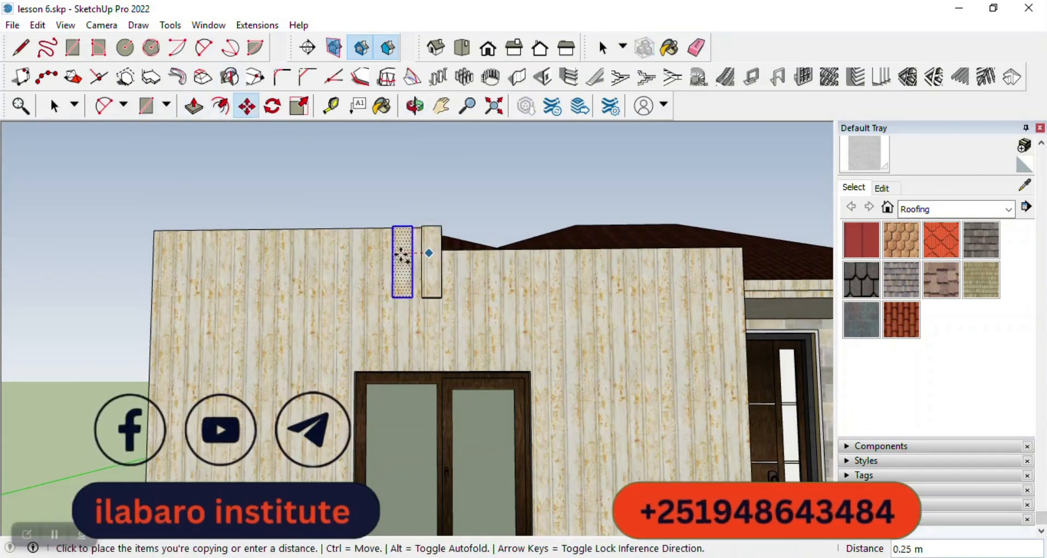
left_click(398, 255)
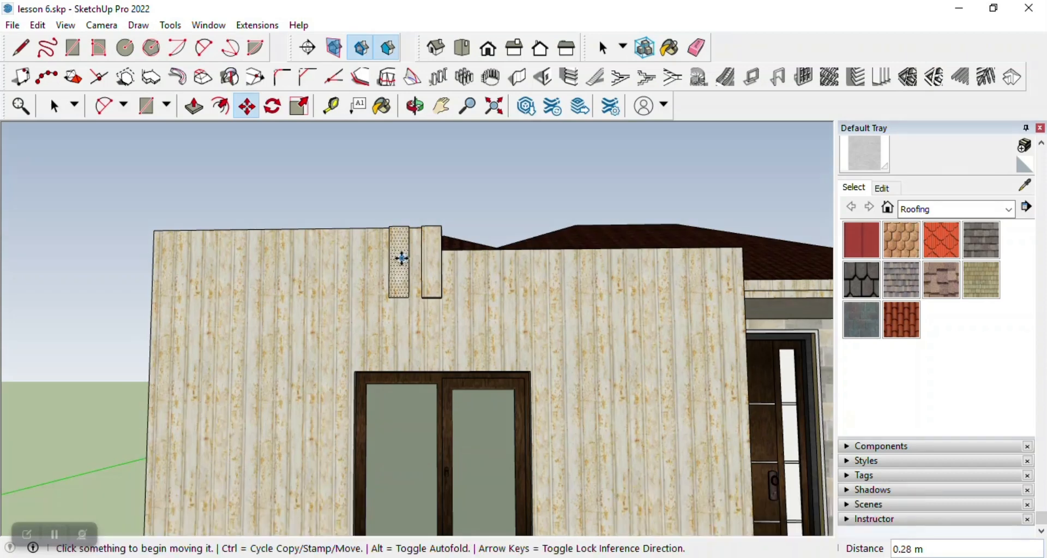
left_click(398, 257)
left_click(363, 257)
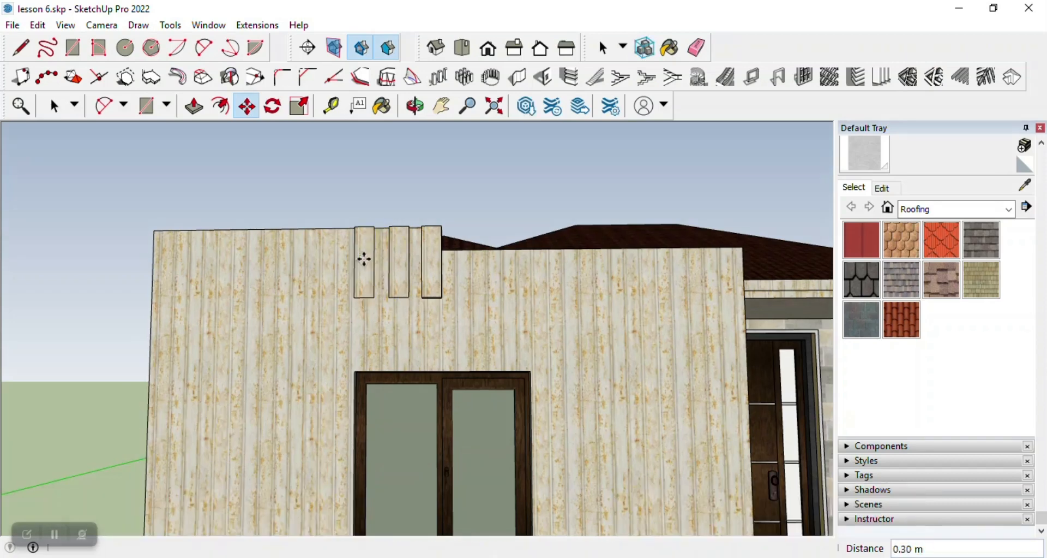
left_click(416, 106)
left_click_drag(409, 198, 292, 435)
left_click_drag(344, 388, 404, 306)
left_click_drag(392, 365, 218, 493)
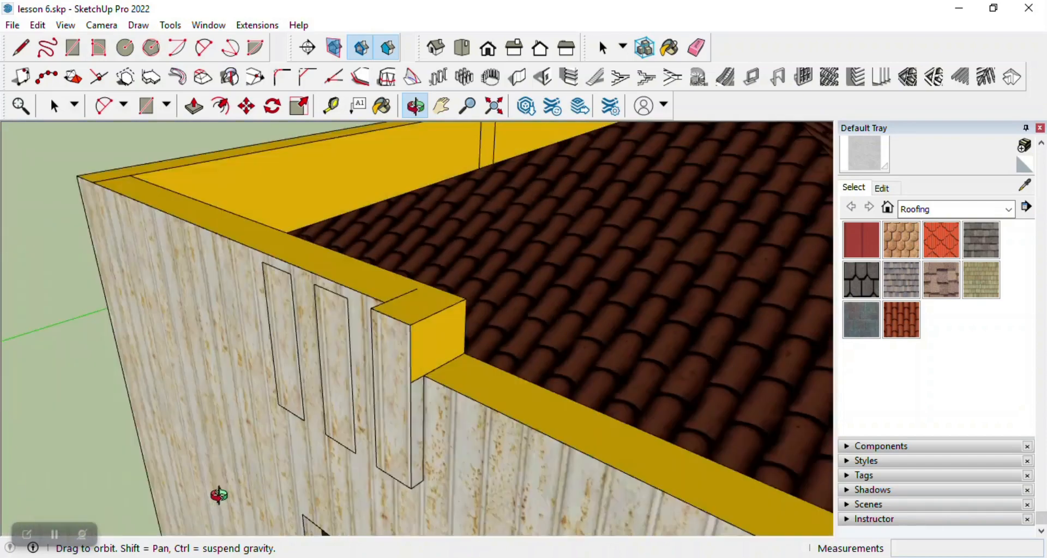
left_click_drag(285, 381, 518, 330)
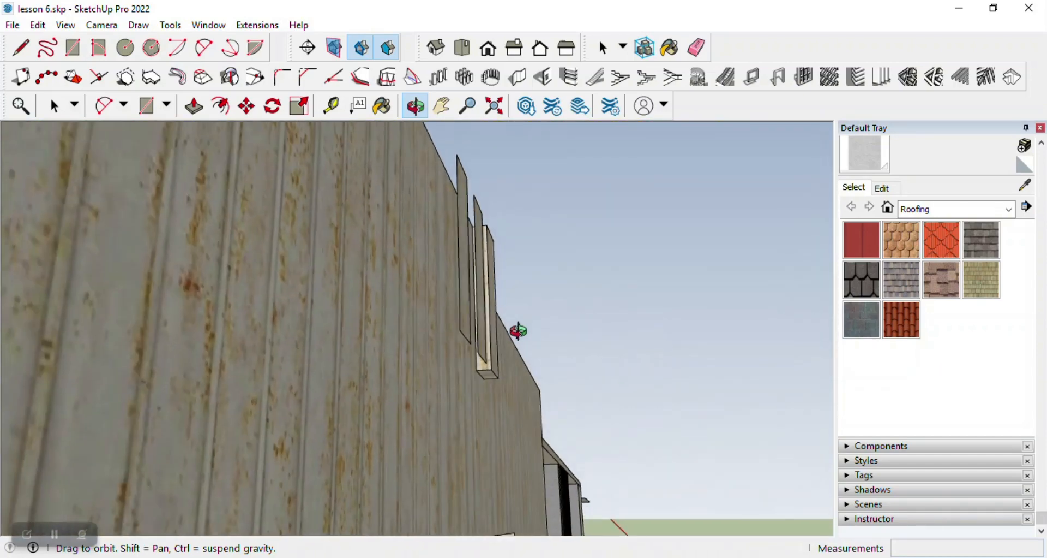
middle_click_drag(518, 332, 519, 334)
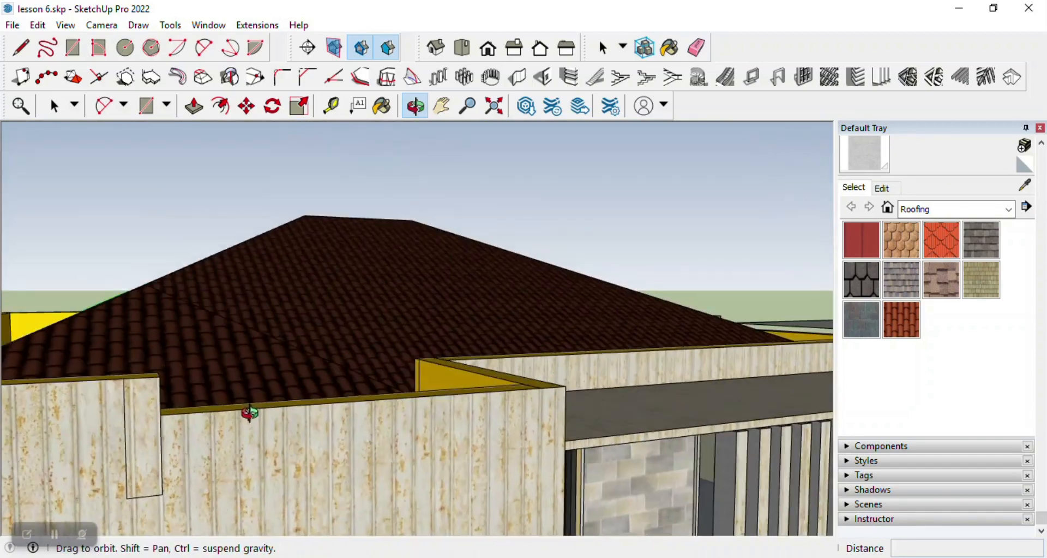
Step: Copy the flat narrow rectangle twice along the front wall's raised section, spacing the copies 27 cm apart
scroll(367, 362, "down", 6)
scroll(367, 363, "up", 5)
middle_click_drag(444, 318, 326, 344)
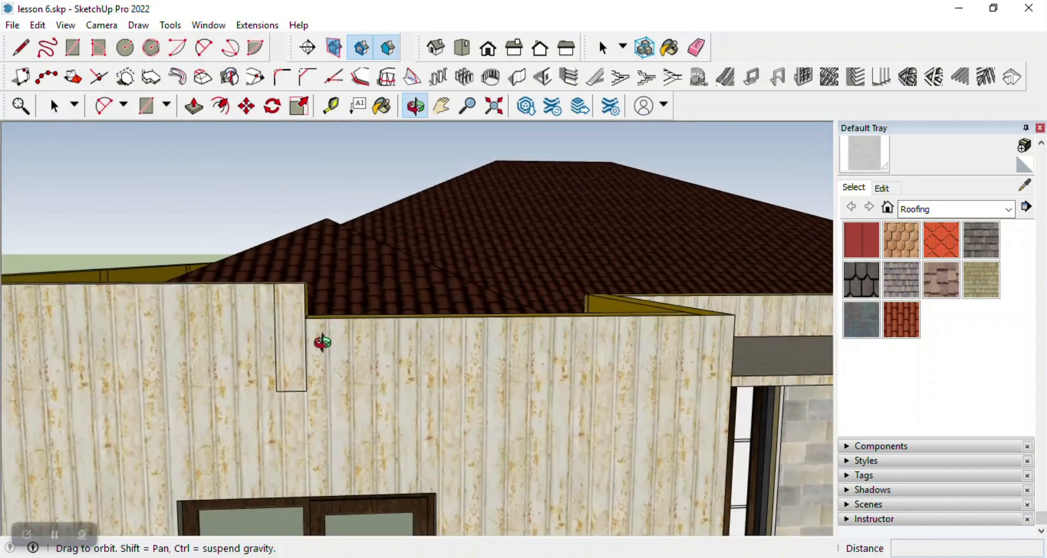
left_click(247, 106)
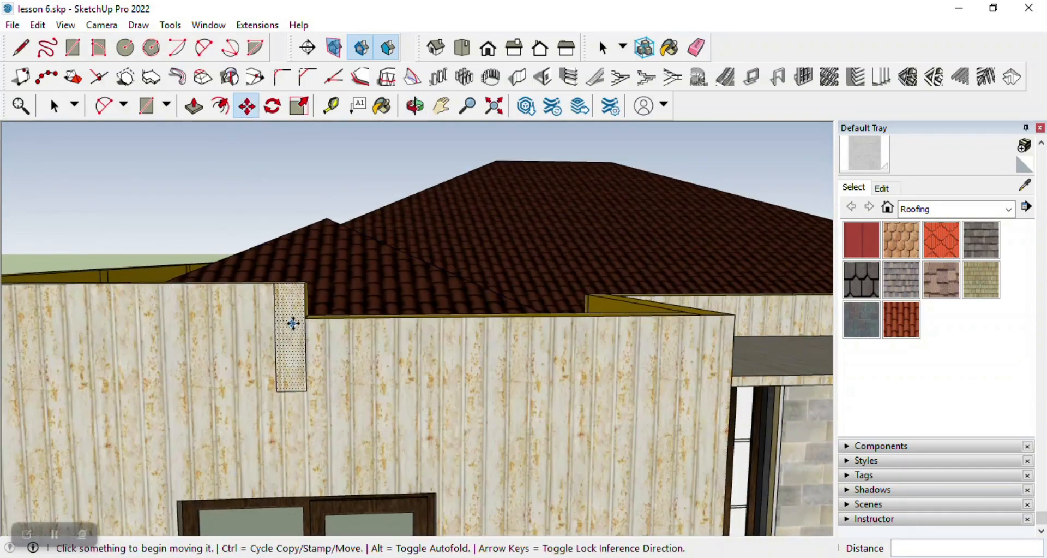
key("ctrl")
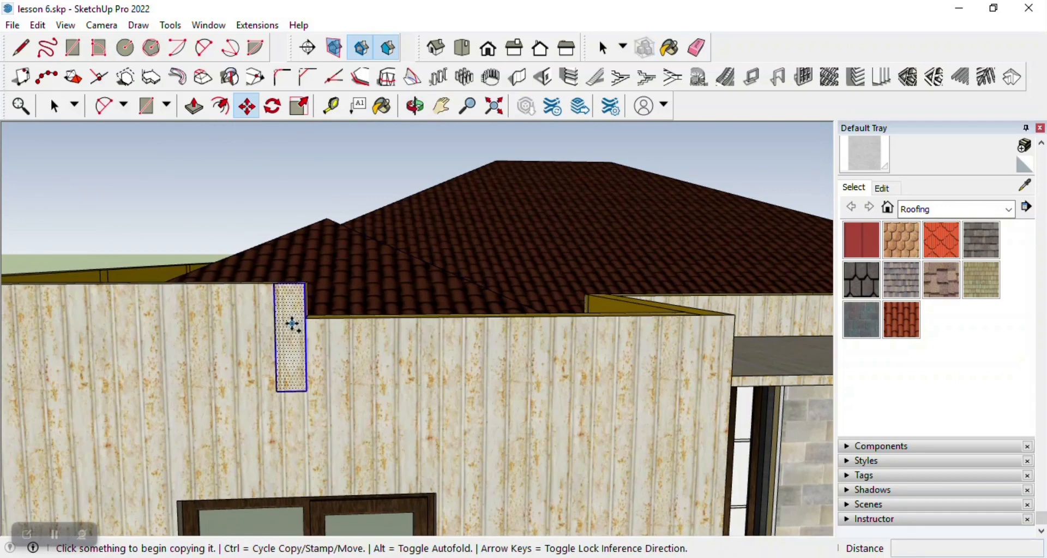
left_click(293, 323)
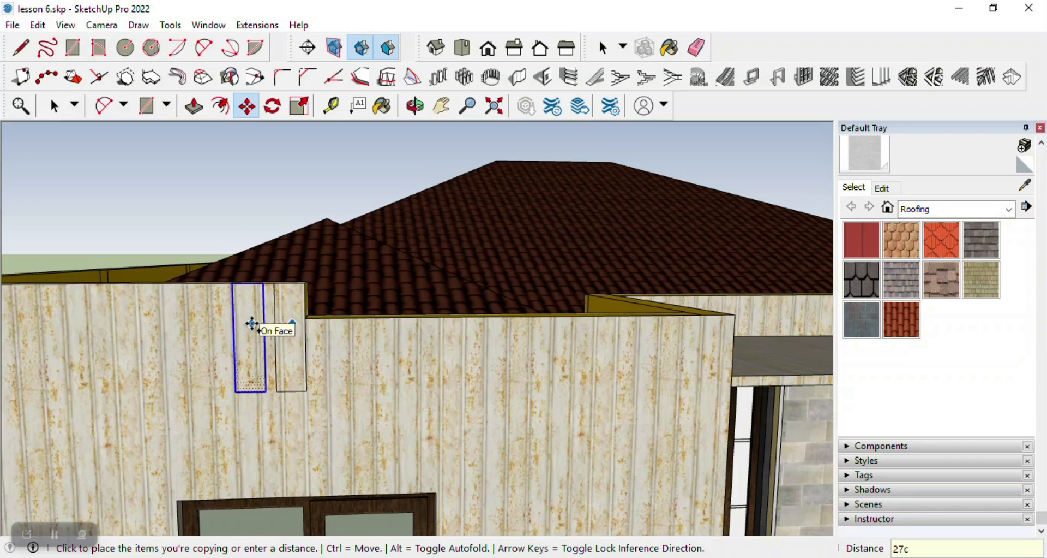
left_click(244, 323)
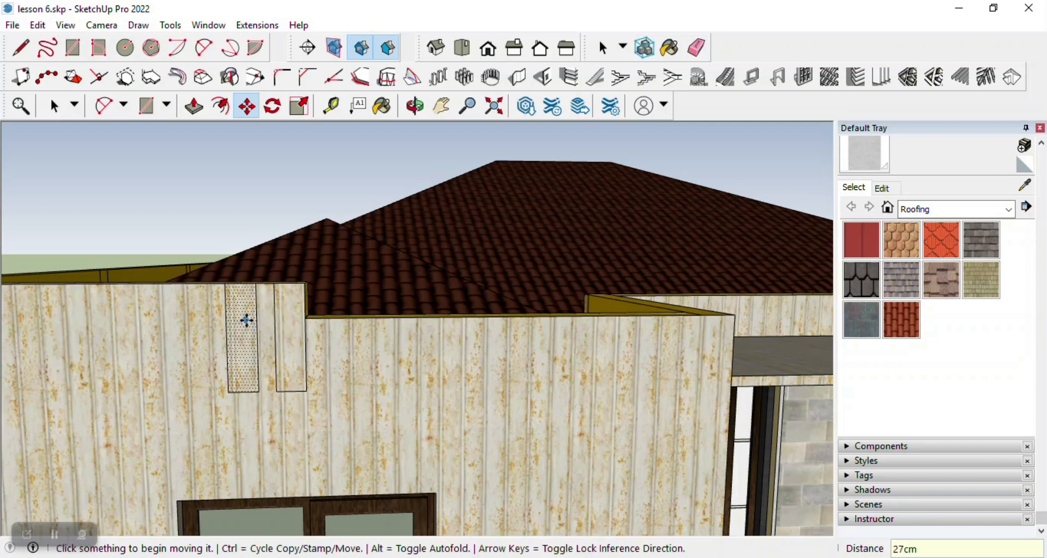
key("ctrl")
left_click(247, 320)
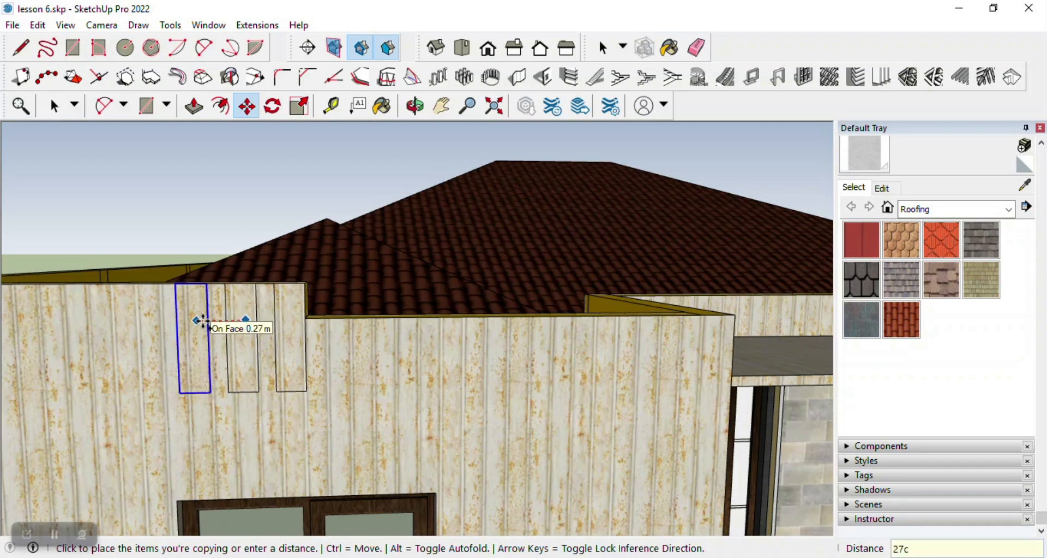
left_click(202, 322)
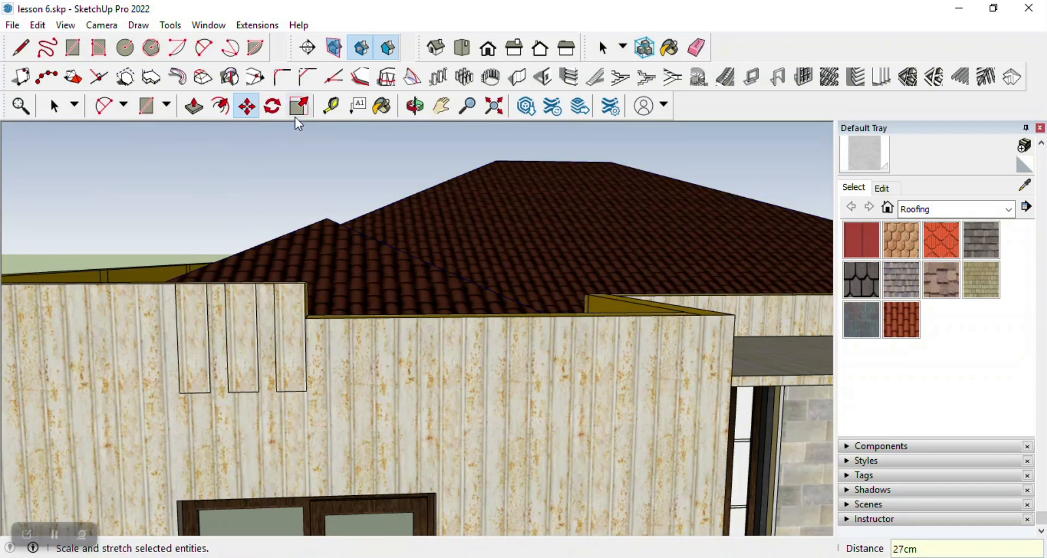
Step: Push/Pull the three narrow rectangles outward from the front wall by 4 cm
left_click(424, 111)
left_click_drag(421, 168, 316, 336)
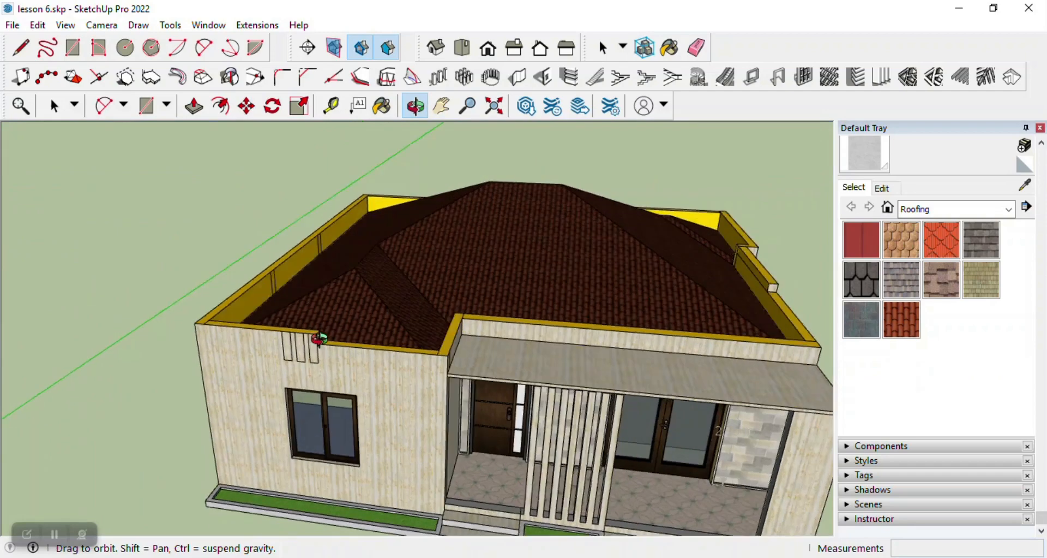
scroll(258, 330, "up", 4)
scroll(255, 327, "up", 5)
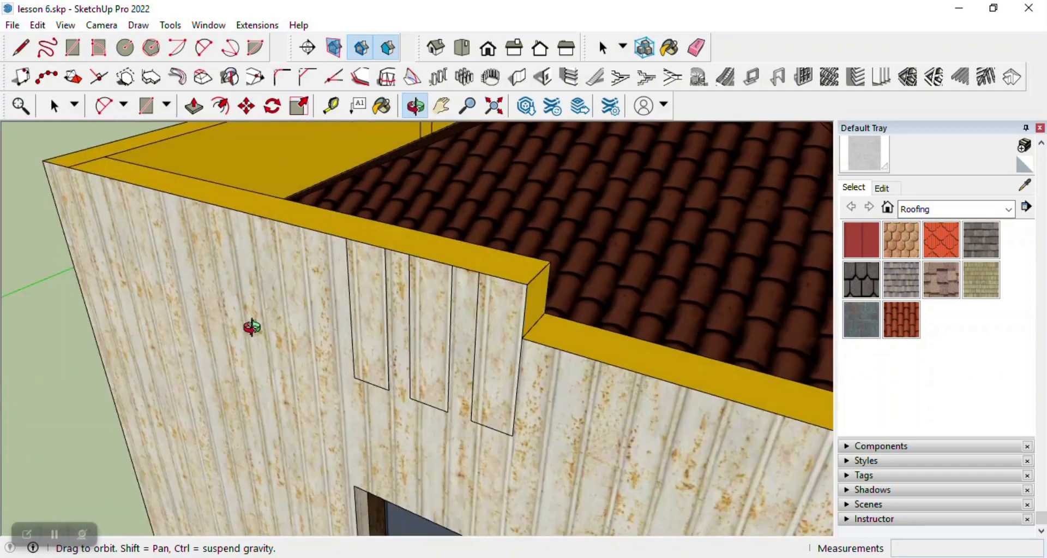
left_click(193, 105)
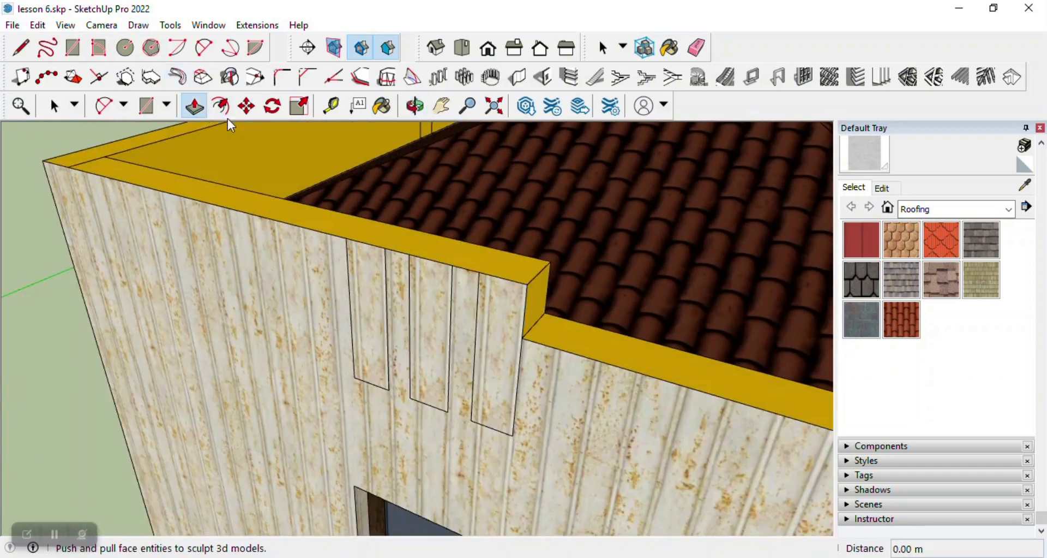
left_click(511, 313)
left_click(496, 324)
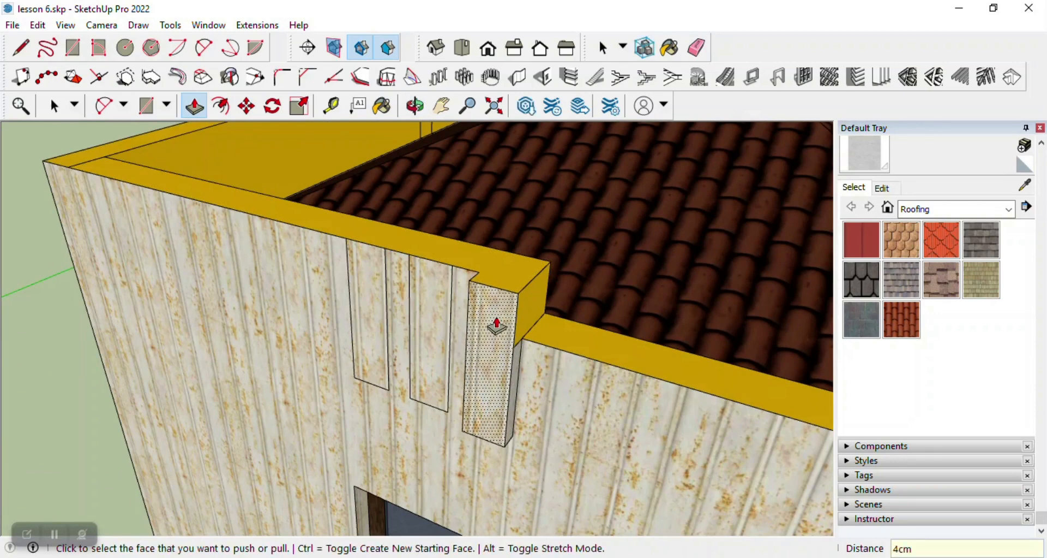
key("Return")
double_click(427, 313)
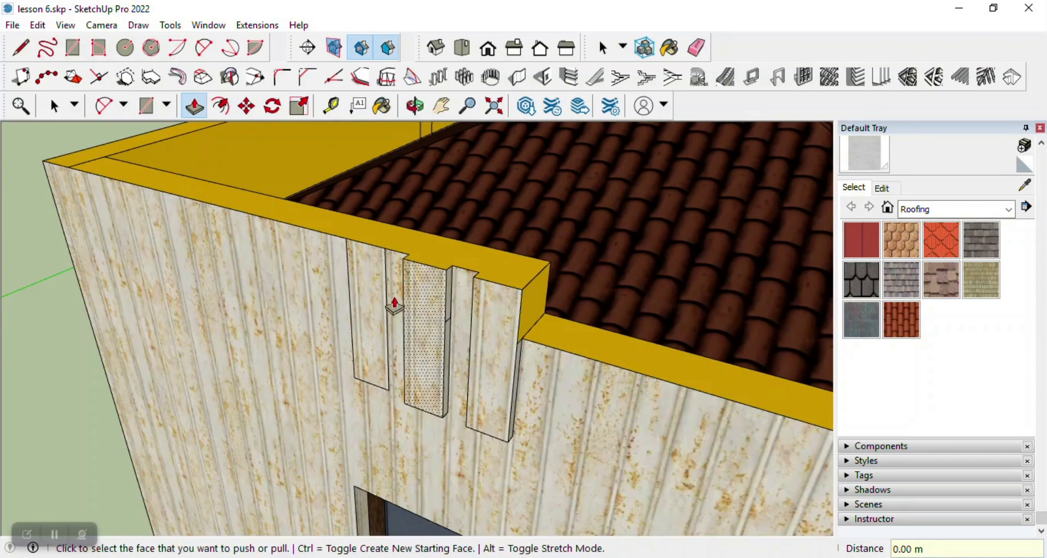
double_click(375, 296)
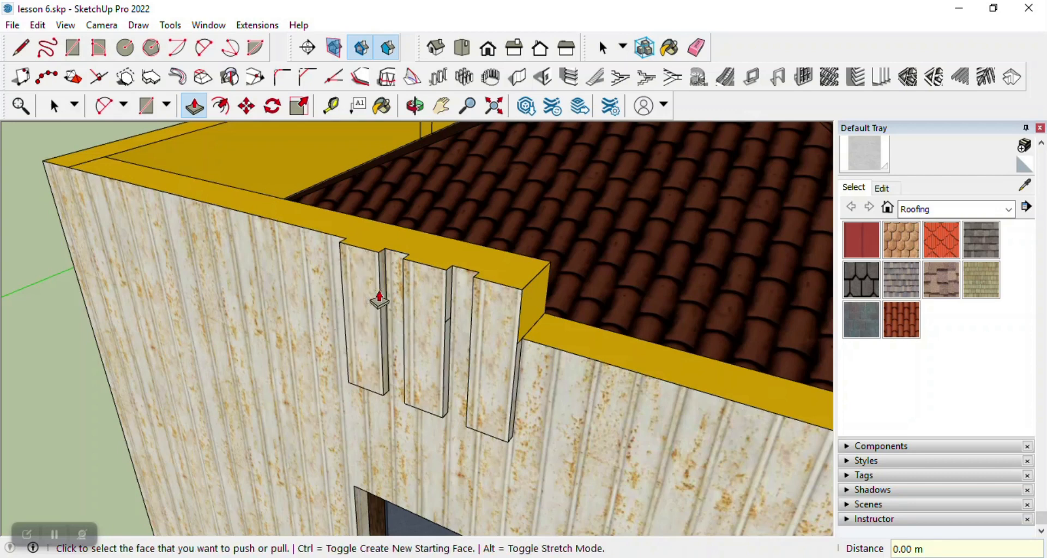
Step: Draw four lines across the parapet's top face to separate the tops of the two copied blocks
left_click(149, 108)
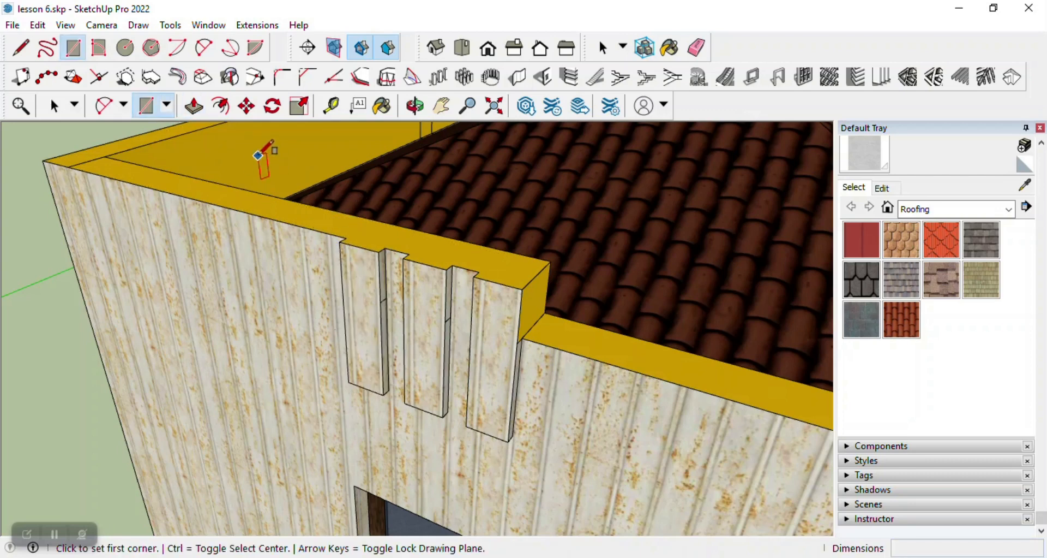
scroll(392, 187, "up", 5)
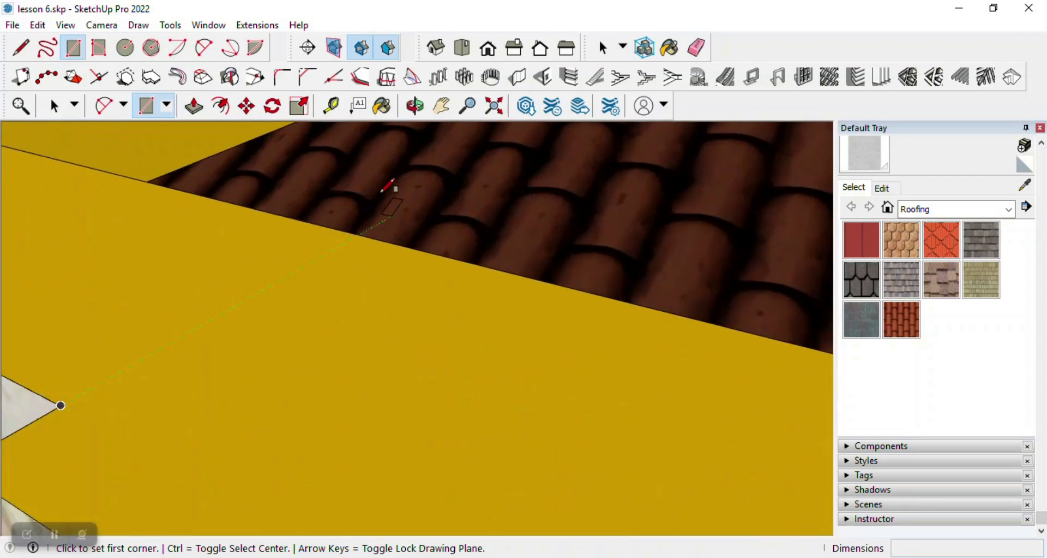
scroll(388, 189, "down", 2)
left_click(21, 48)
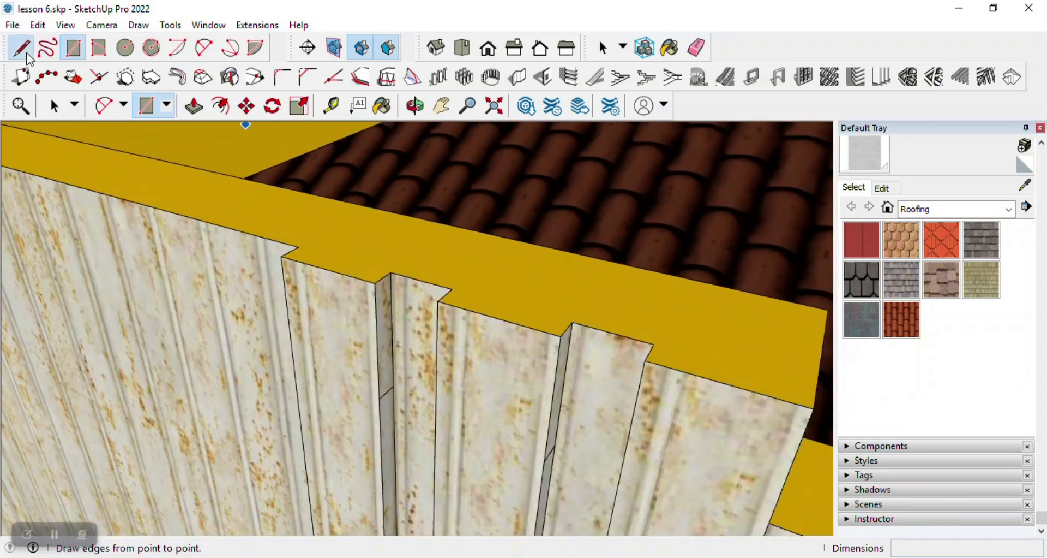
left_click(299, 247)
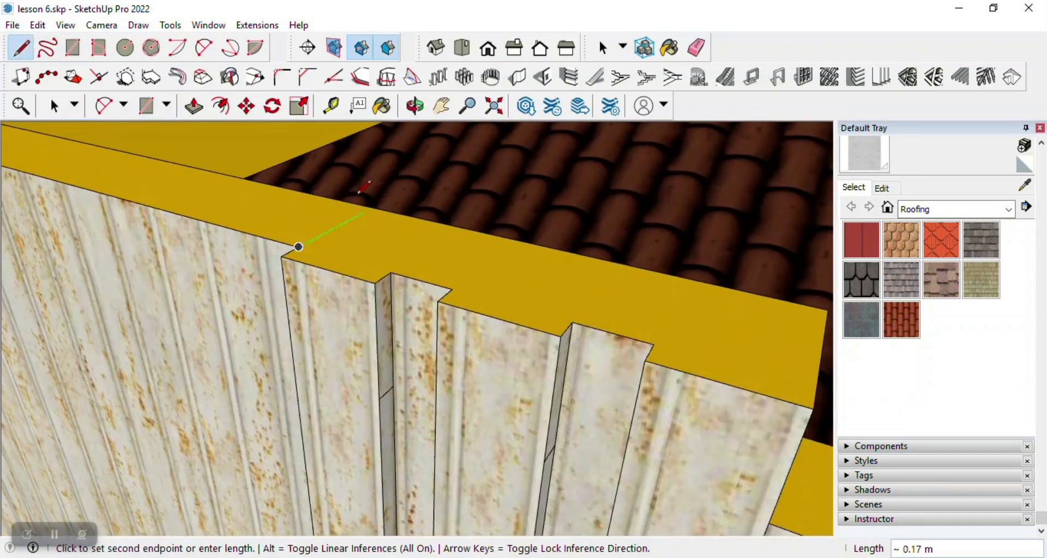
left_click(374, 207)
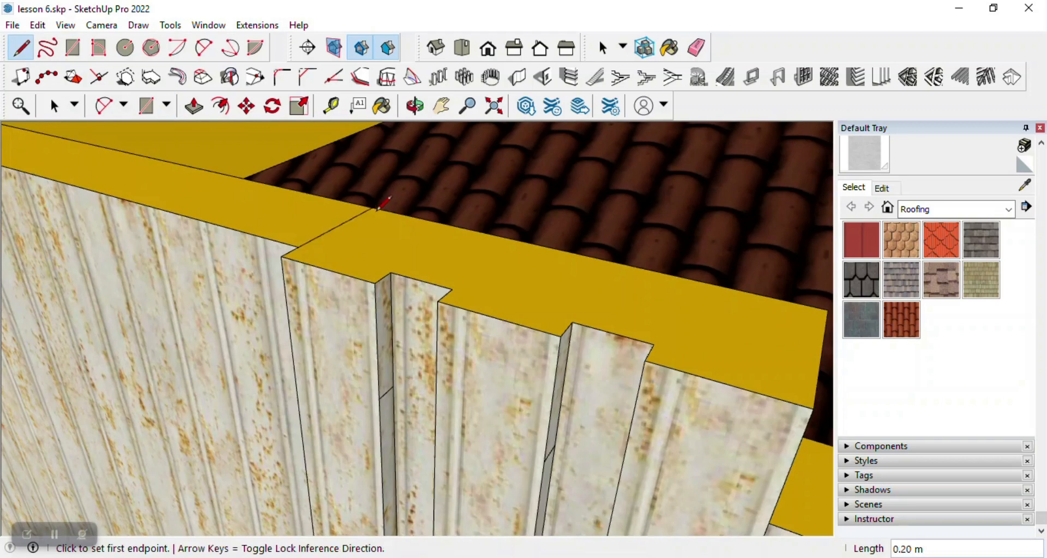
left_click(392, 271)
left_click(458, 226)
left_click(452, 288)
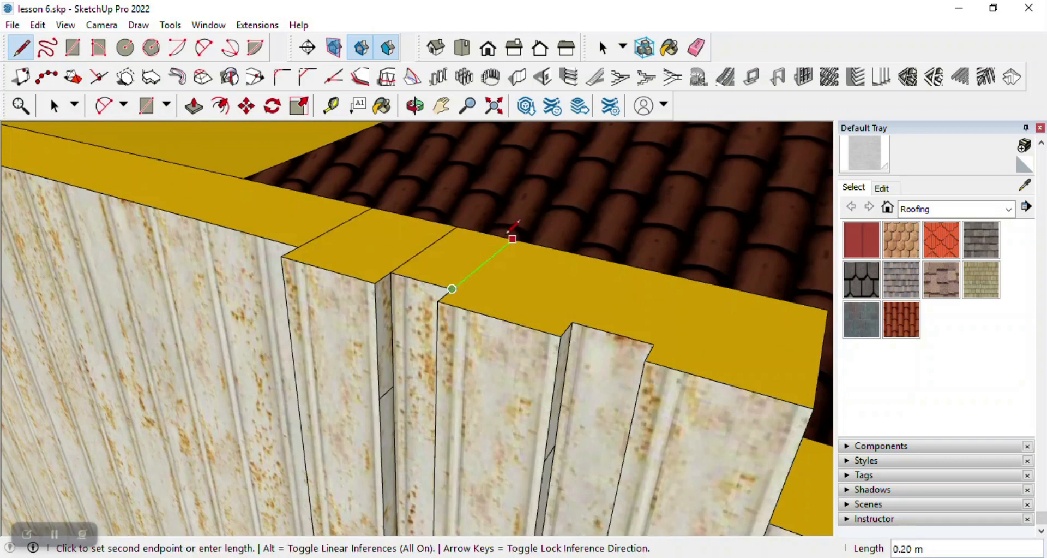
left_click(513, 238)
left_click(572, 322)
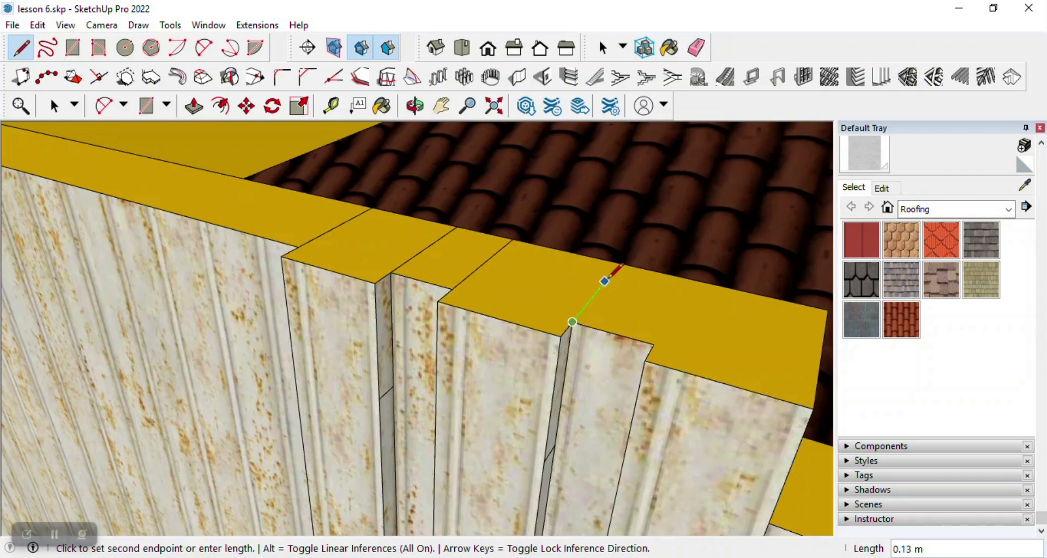
left_click(619, 262)
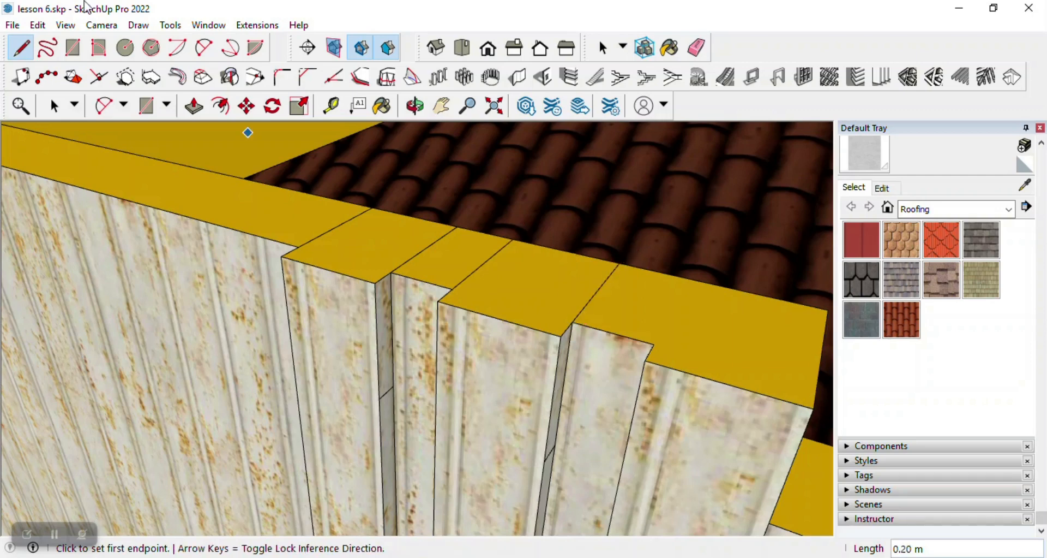
Step: Push/Pull the tops of the two copied blocks up by about 0.10 m above the parapet
left_click(202, 111)
left_click(354, 243)
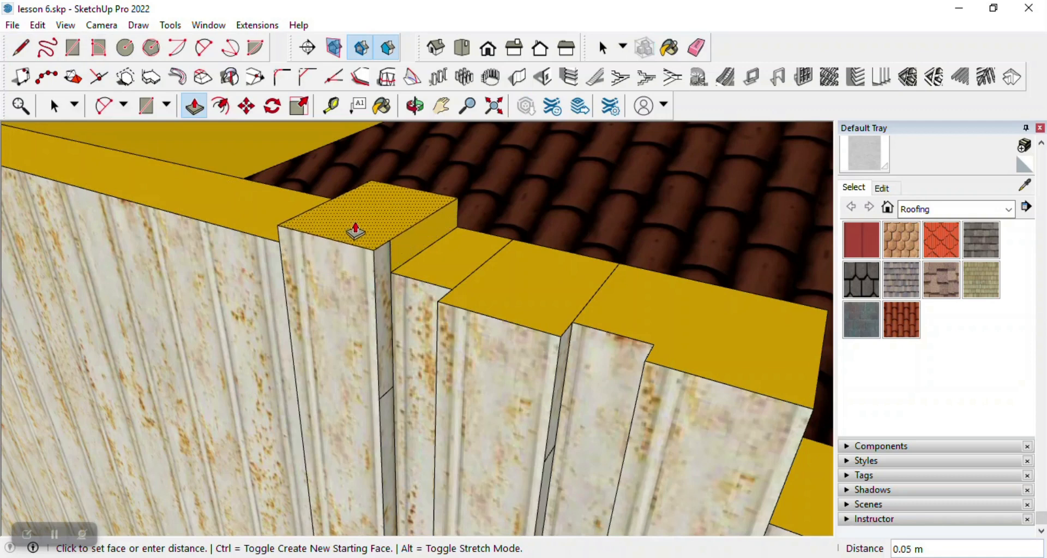
left_click(352, 198)
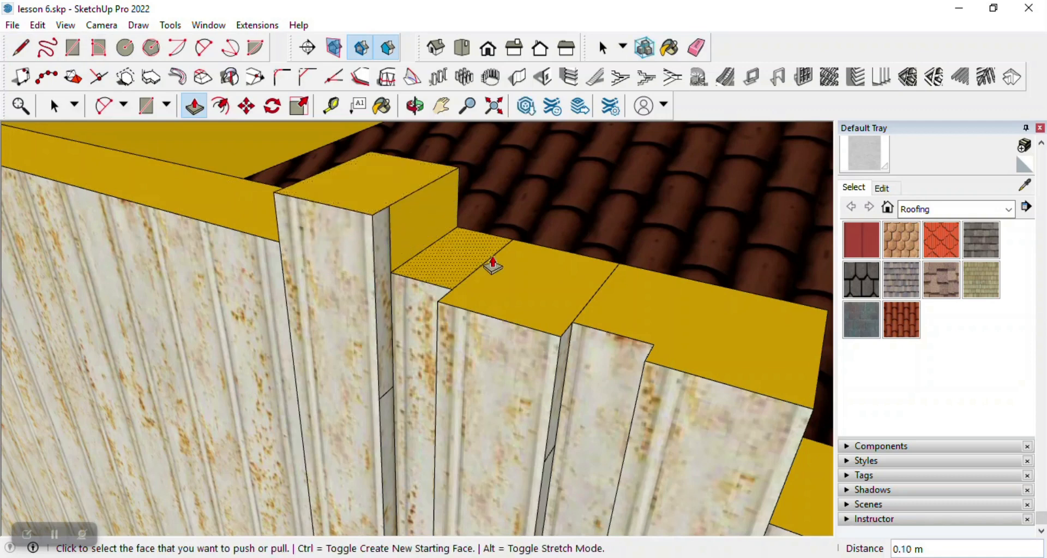
double_click(568, 311)
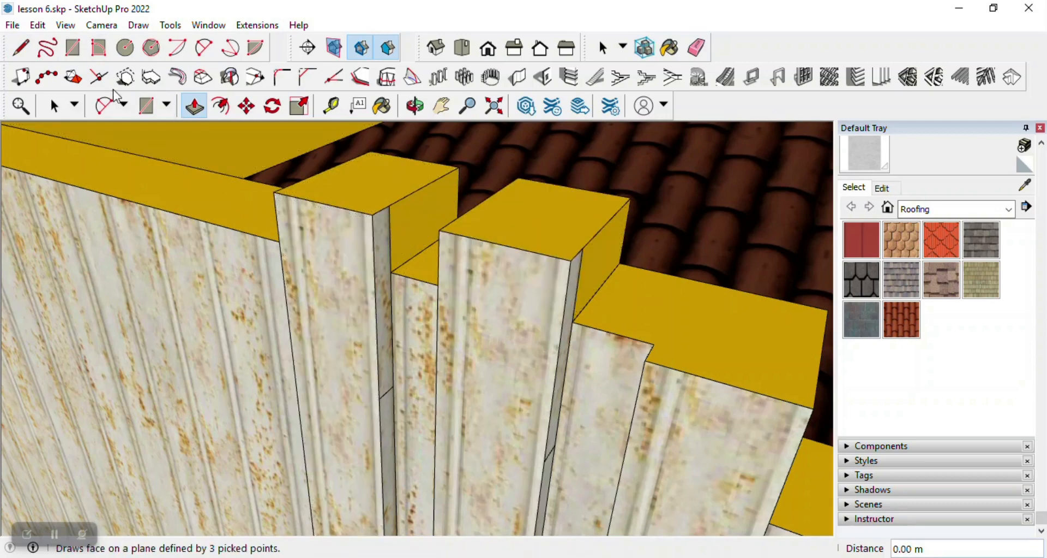
Step: Draw a line across the parapet to separate the top of the block at the step, and raise it about 0.10 m
left_click(20, 47)
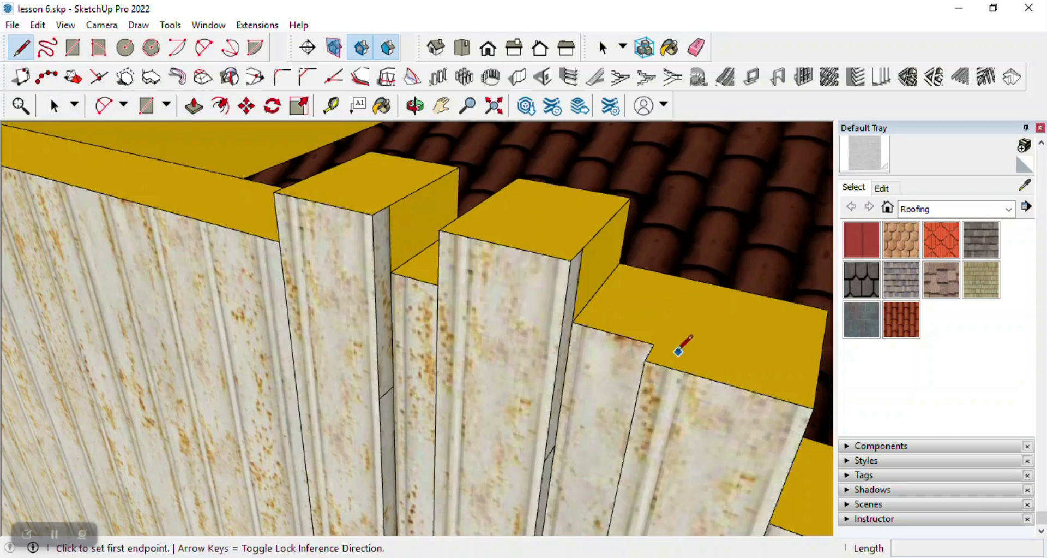
left_click(654, 343)
left_click(690, 277)
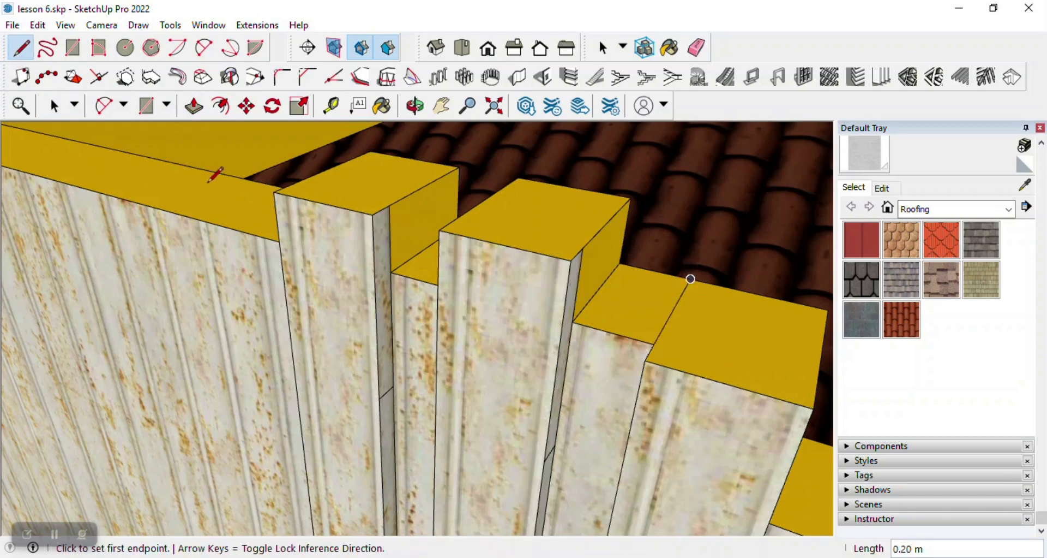
left_click(193, 105)
left_click(784, 363)
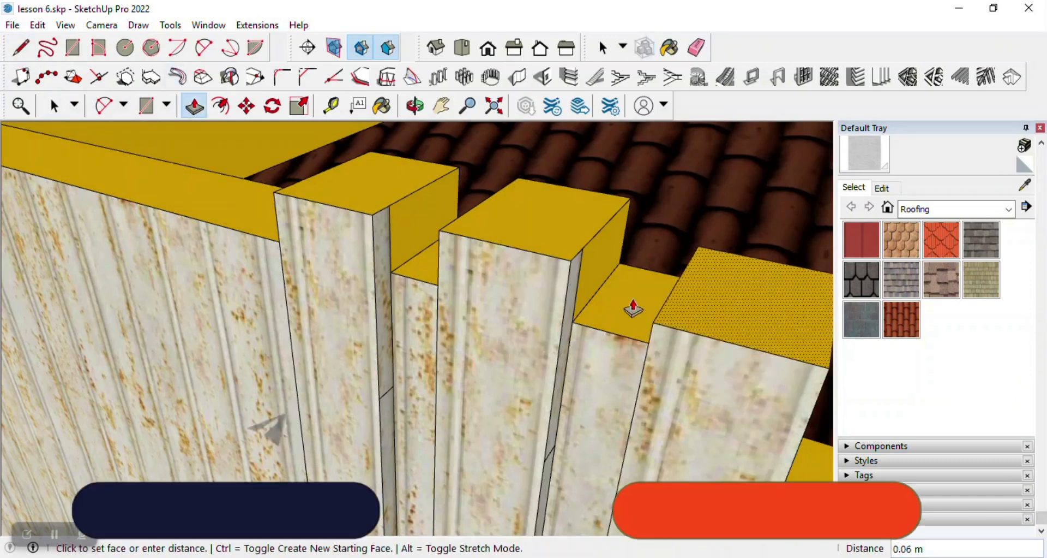
left_click(568, 262)
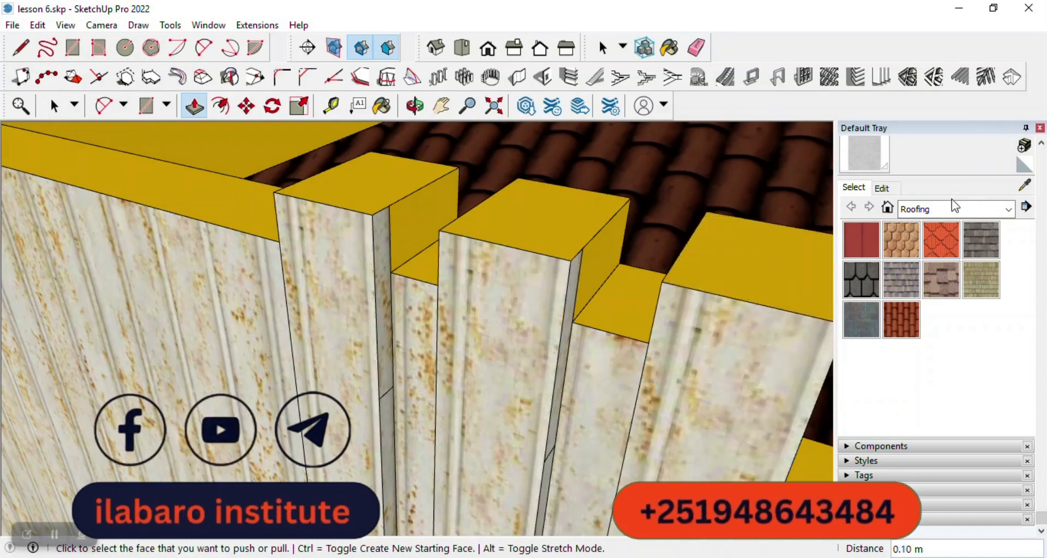
Step: Sample the yellow Color D05 from the parapet top and paint the front faces of the three projecting blocks with it
left_click(1009, 208)
left_click(921, 262)
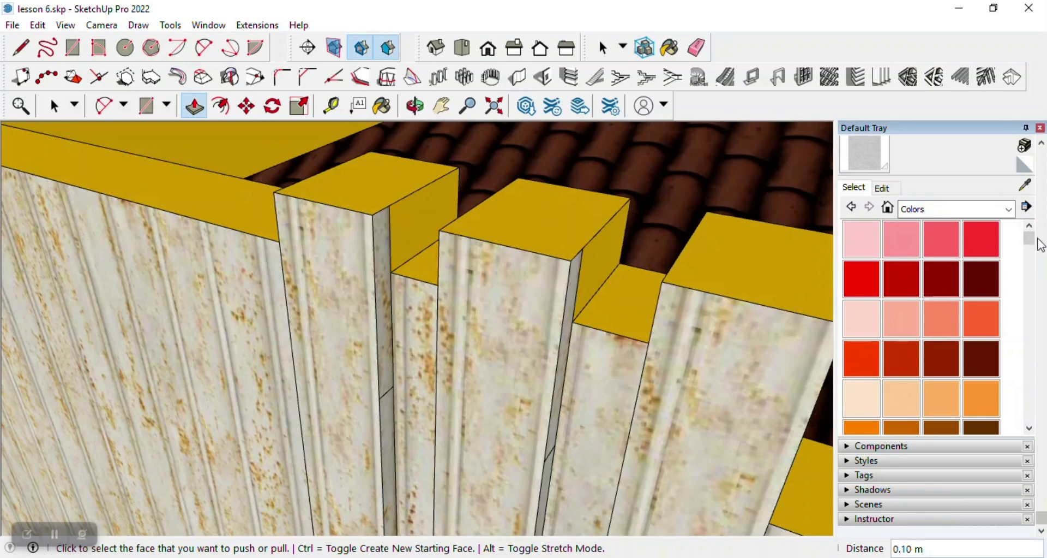
left_click(1024, 187)
left_click(791, 277)
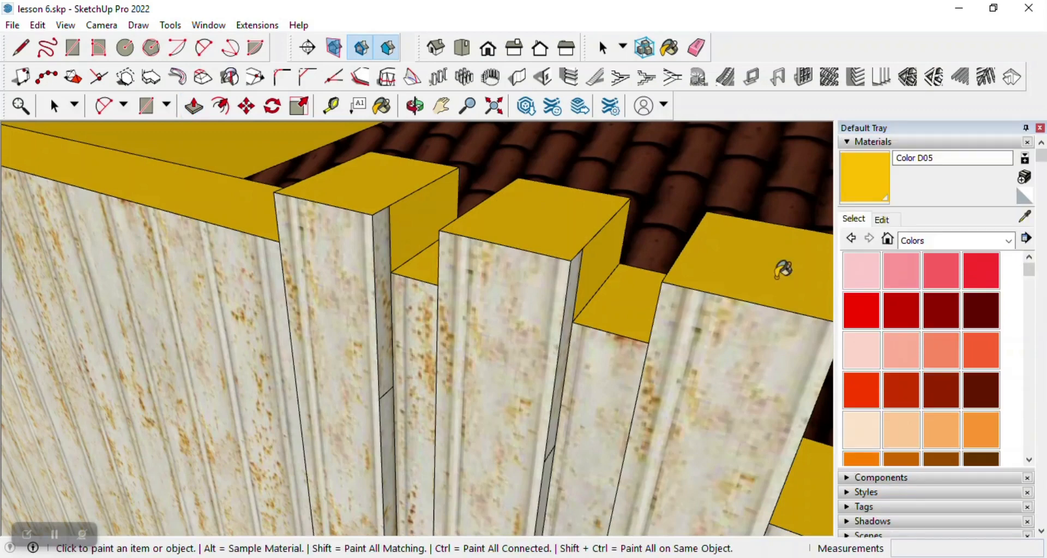
left_click(716, 348)
left_click(502, 345)
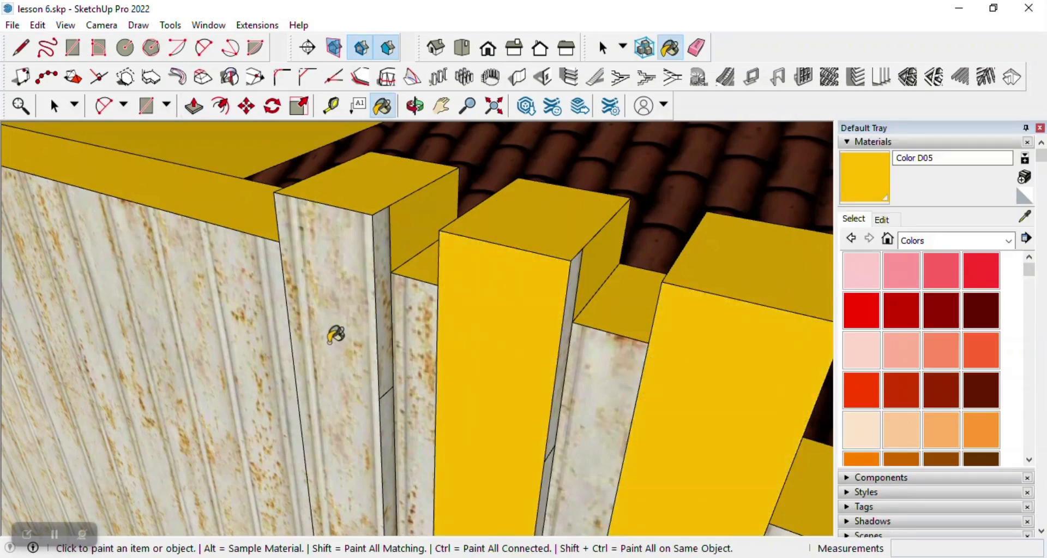
left_click(331, 335)
Step: Copy the top front edge of the lower parapet section straight down onto the front wall
scroll(334, 334, "down", 6)
key("l")
middle_click_drag(364, 361, 484, 301)
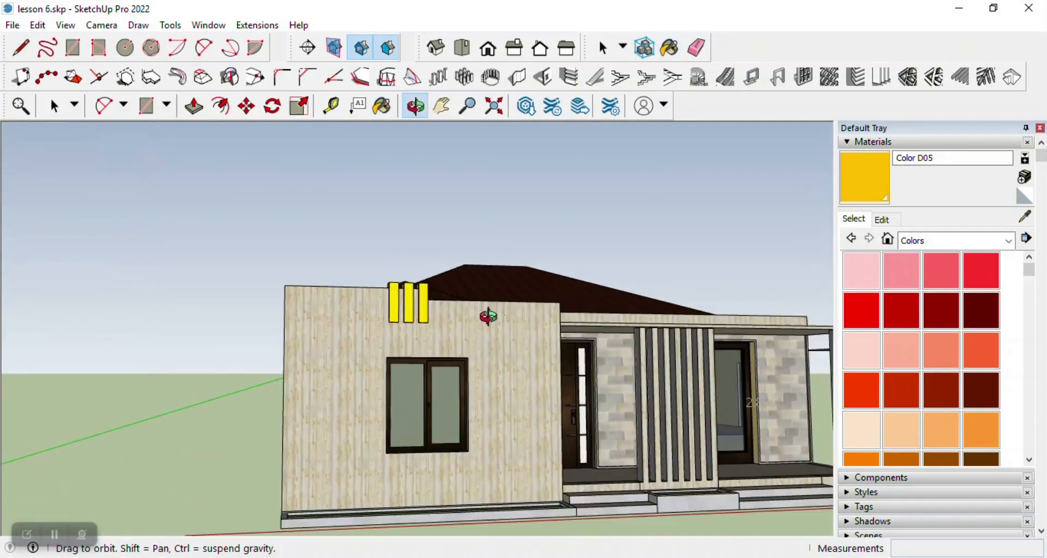
scroll(485, 301, "up", 6)
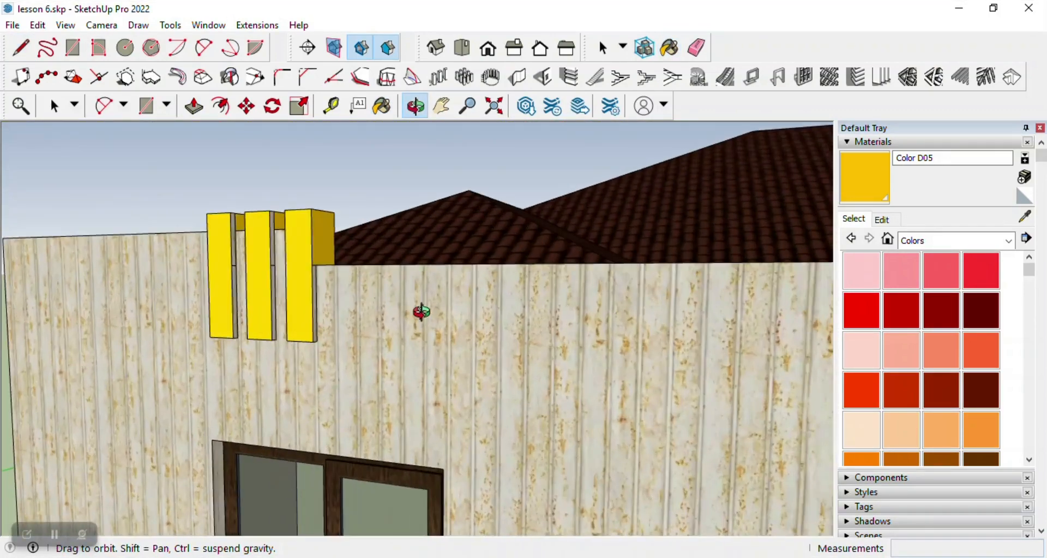
middle_click_drag(422, 311, 567, 331)
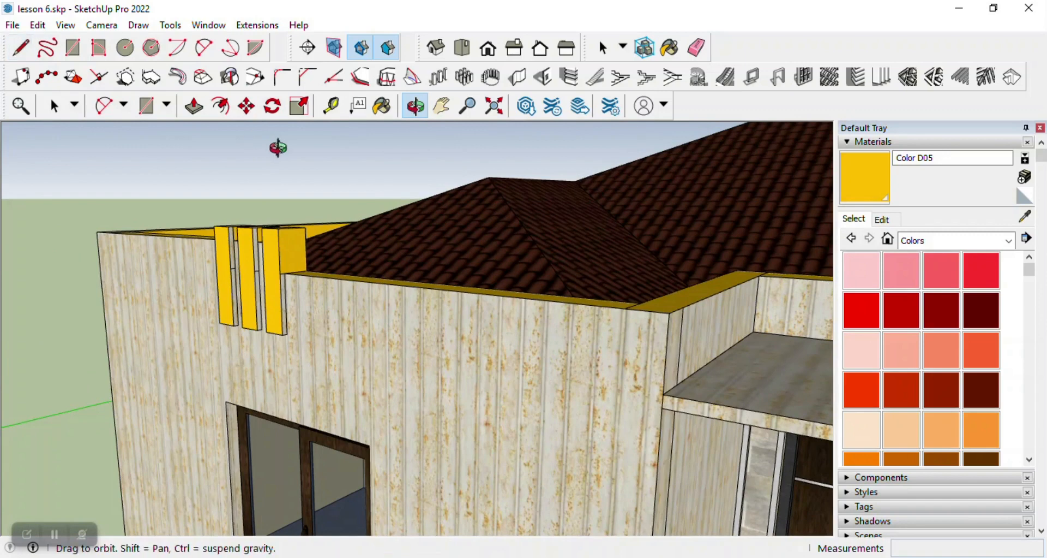
left_click(247, 105)
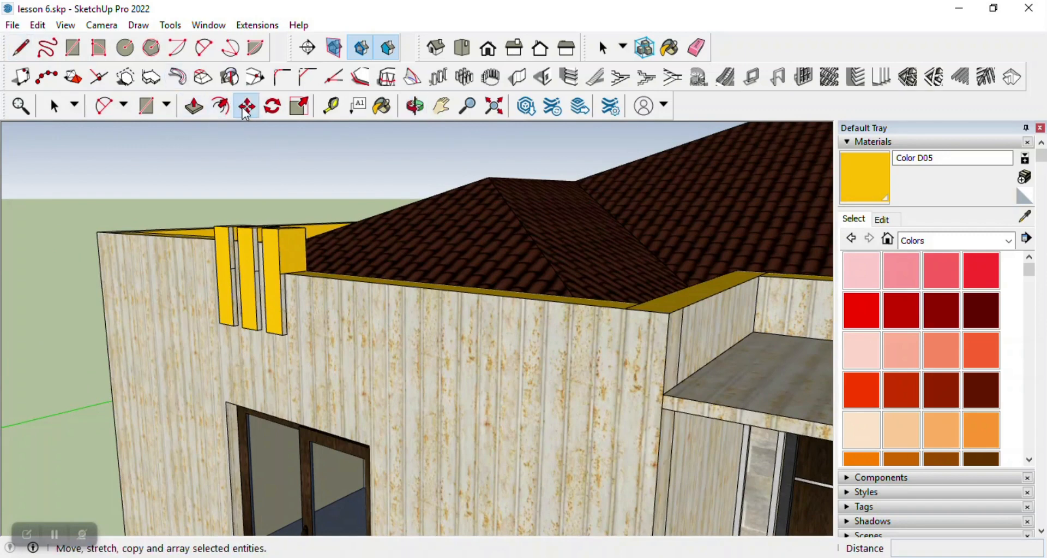
key("ctrl")
left_click(454, 292)
left_click(452, 293)
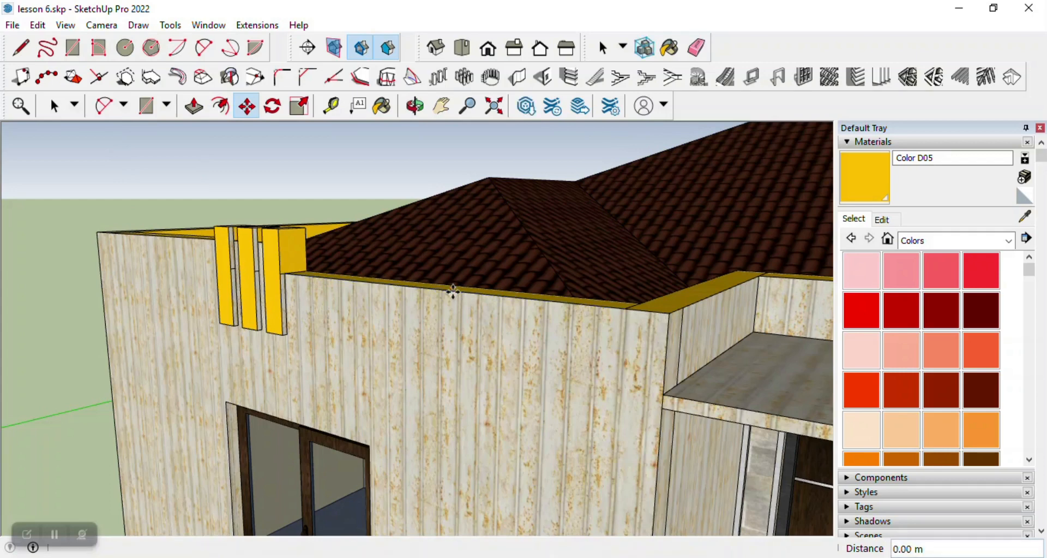
key("ctrl")
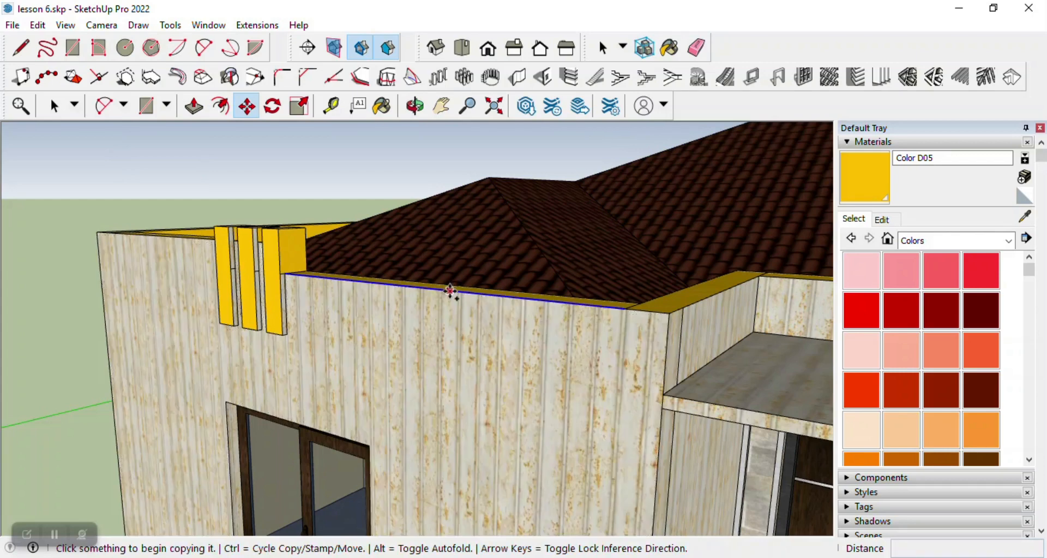
left_click(450, 288)
left_click(450, 309)
Step: Draw a 0.20 m line extending the copied edge to the front wall's corner beside the porch
scroll(606, 289, "up", 5)
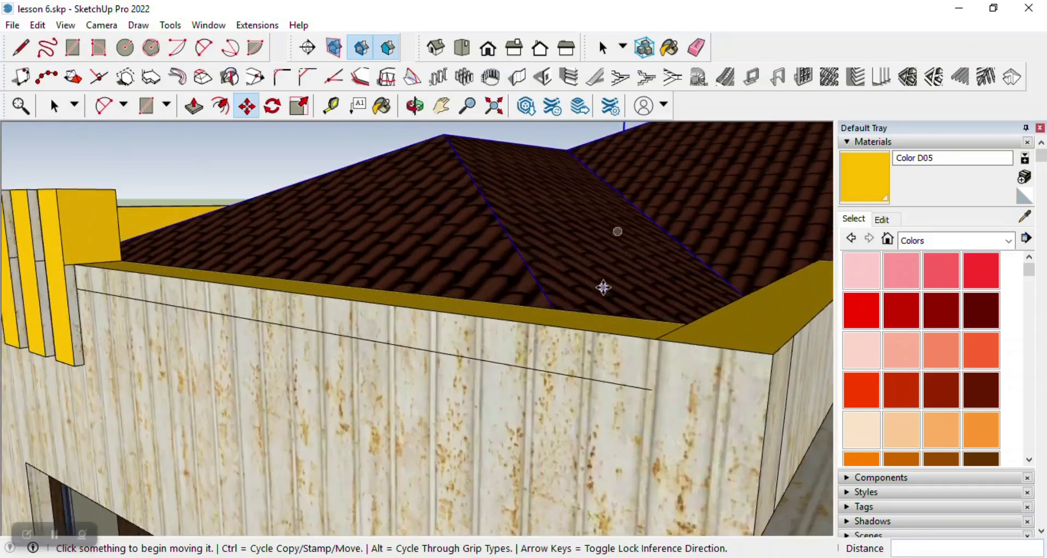
key("l")
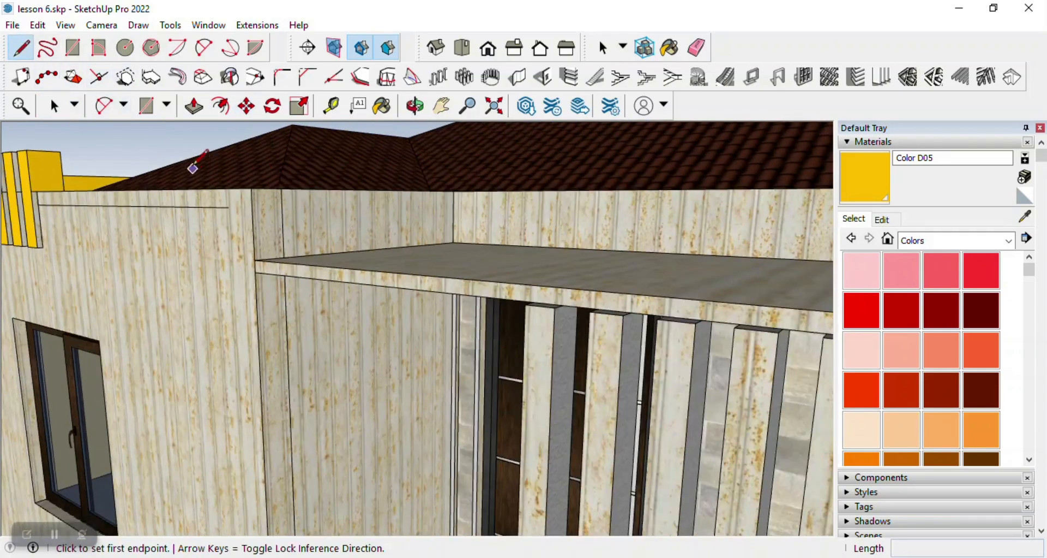
scroll(199, 178, "up", 2)
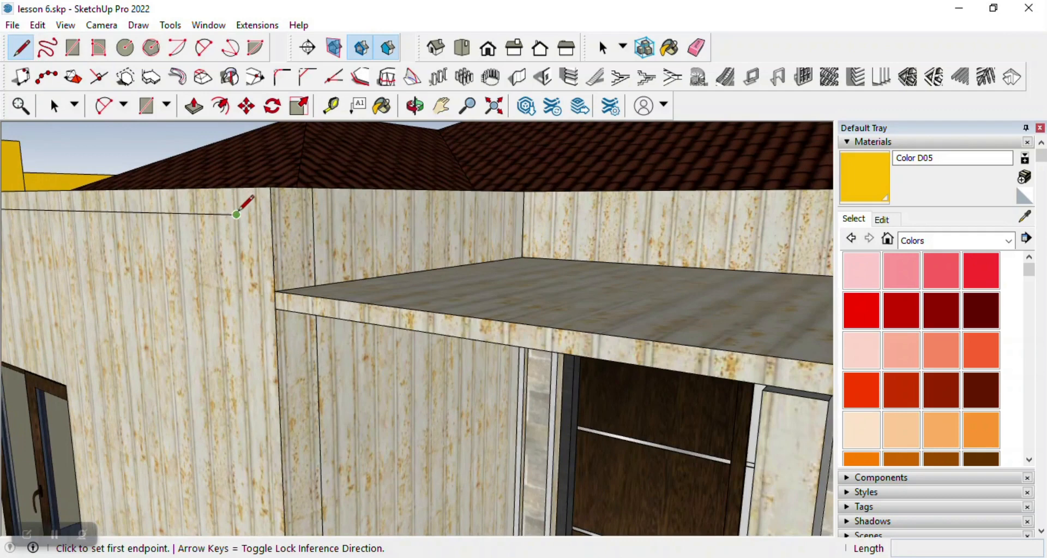
left_click(236, 213)
left_click(271, 215)
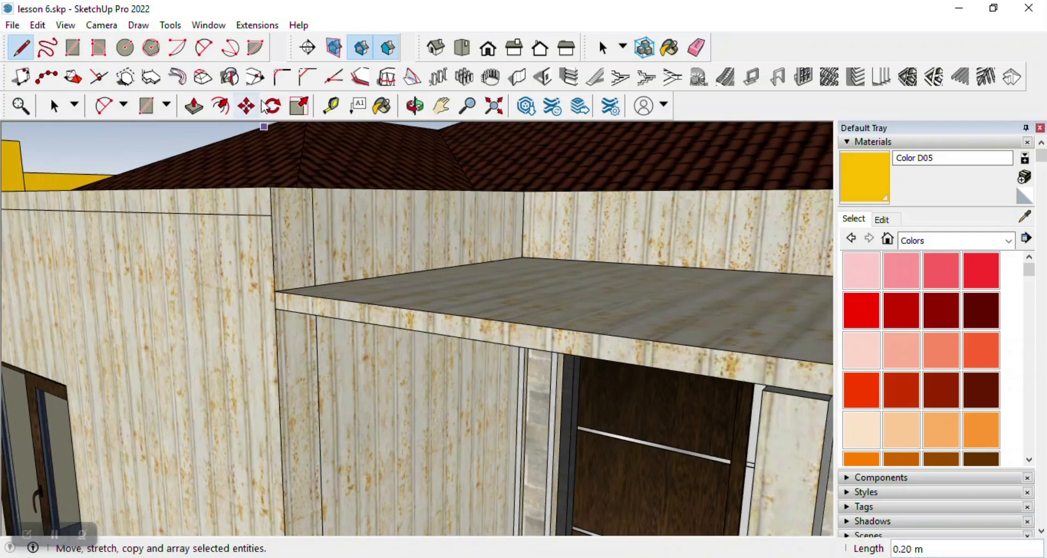
Step: Push/Pull the narrow strip along the lower parapet outward by 0.04 m and paint its front Color D05
left_click(194, 106)
left_click(208, 206)
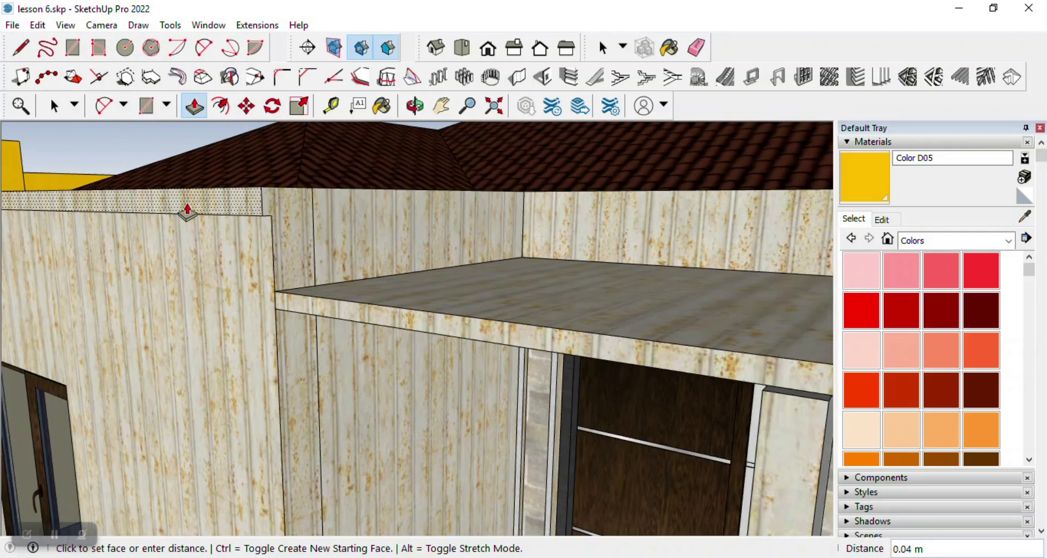
middle_click_drag(316, 257, 280, 246)
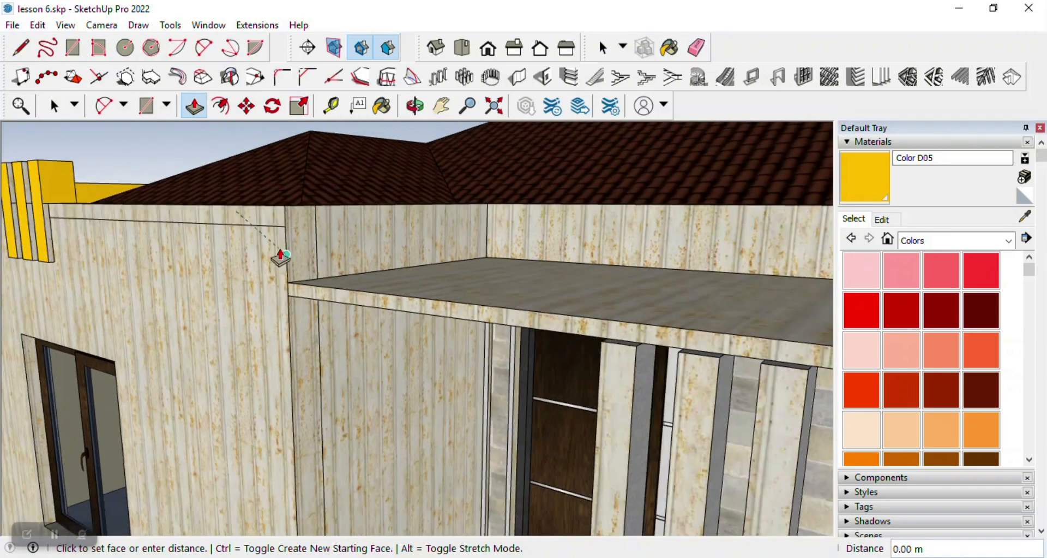
left_click(52, 216)
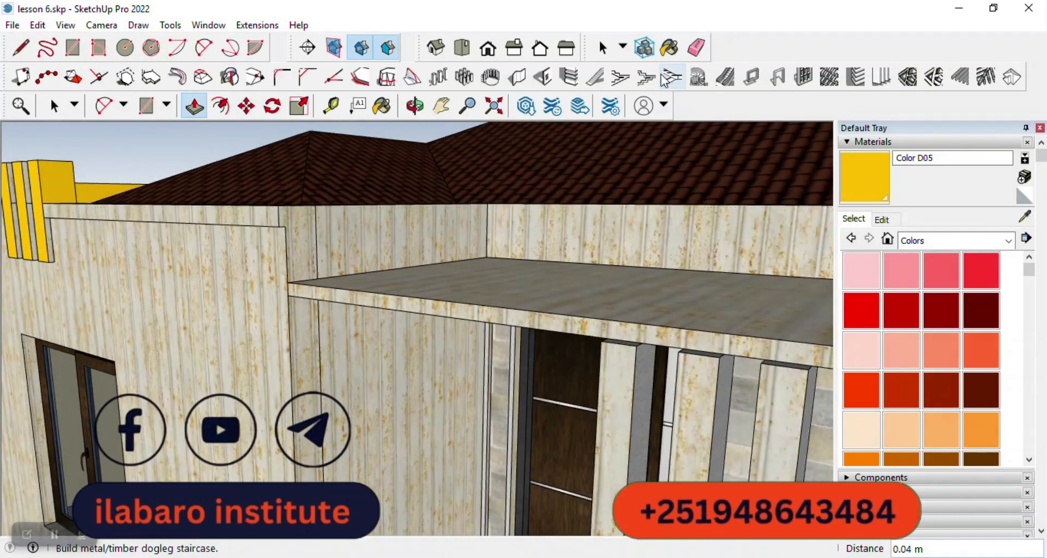
left_click(382, 107)
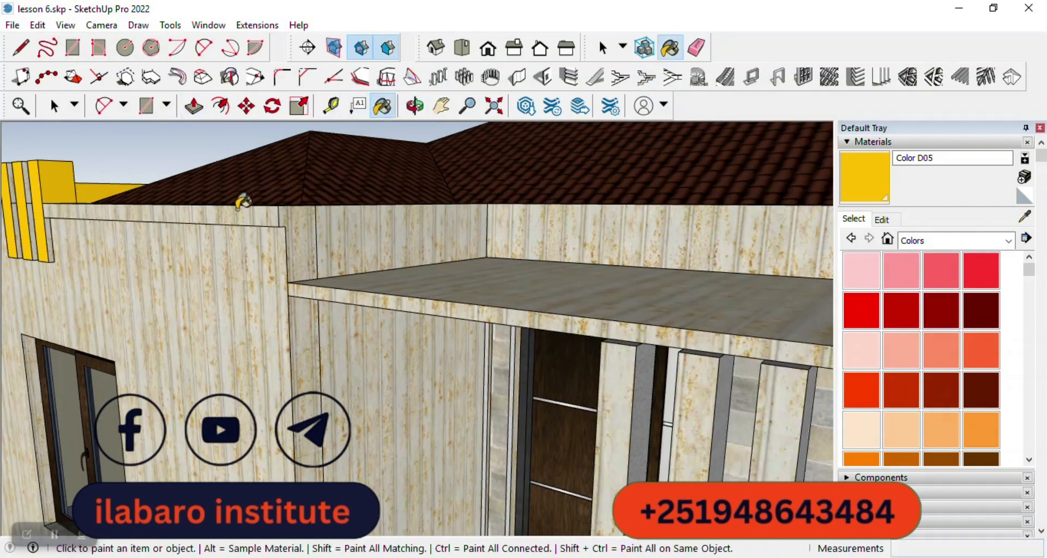
Step: Copy the top front edge of the higher parapet section 10 cm down the front wall
left_click(416, 107)
left_click_drag(398, 229, 284, 324)
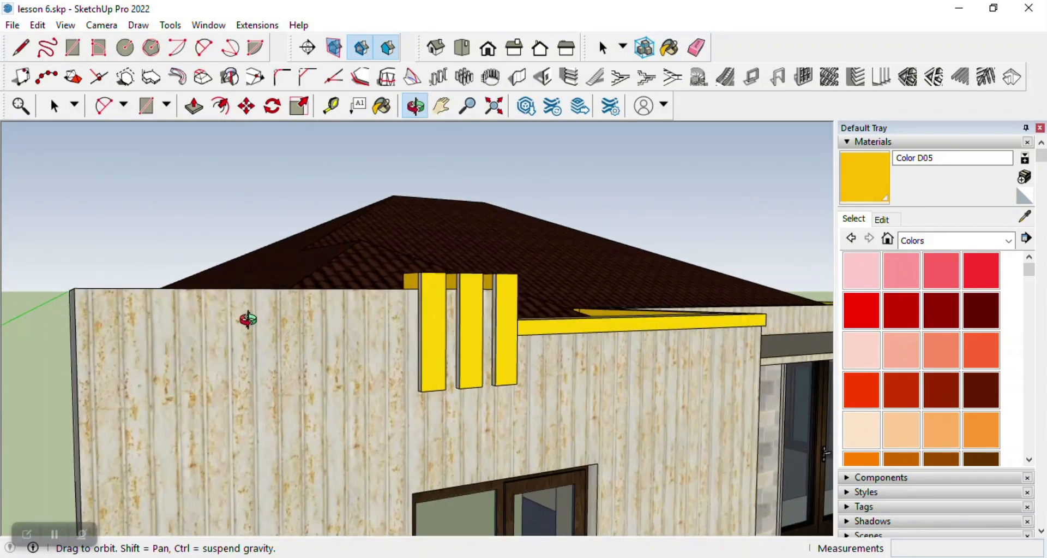
left_click(55, 103)
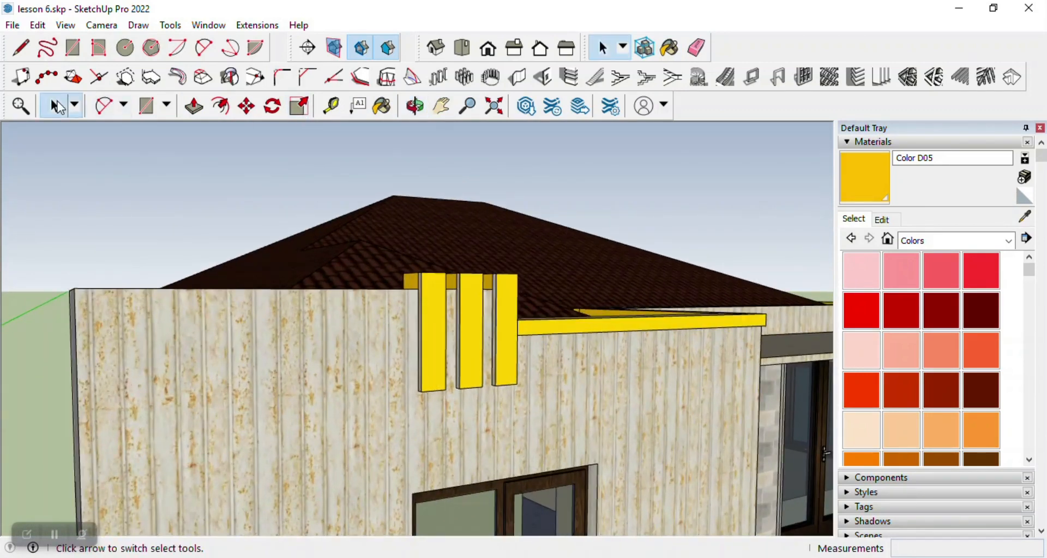
left_click(235, 289)
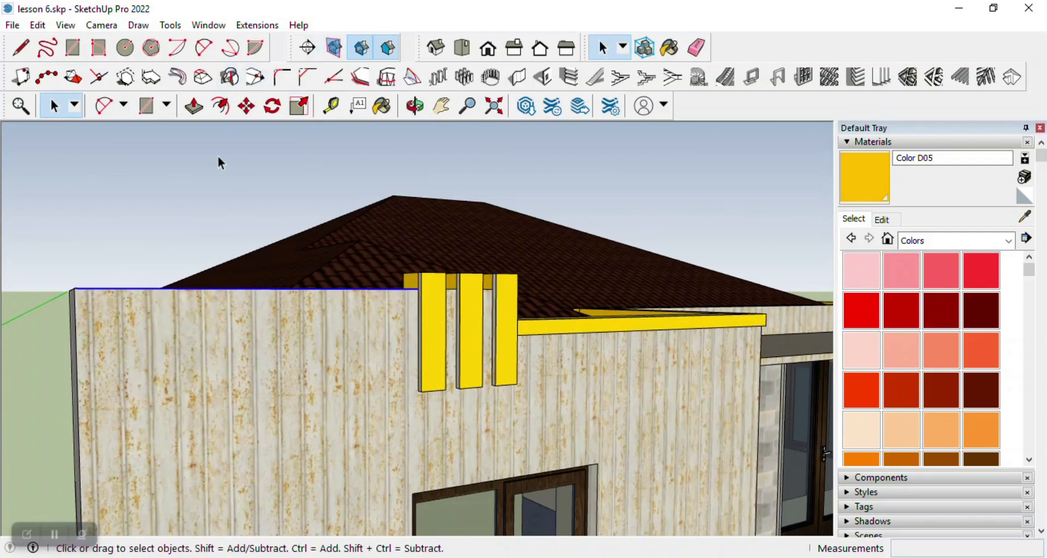
left_click(245, 108)
key("ctrl")
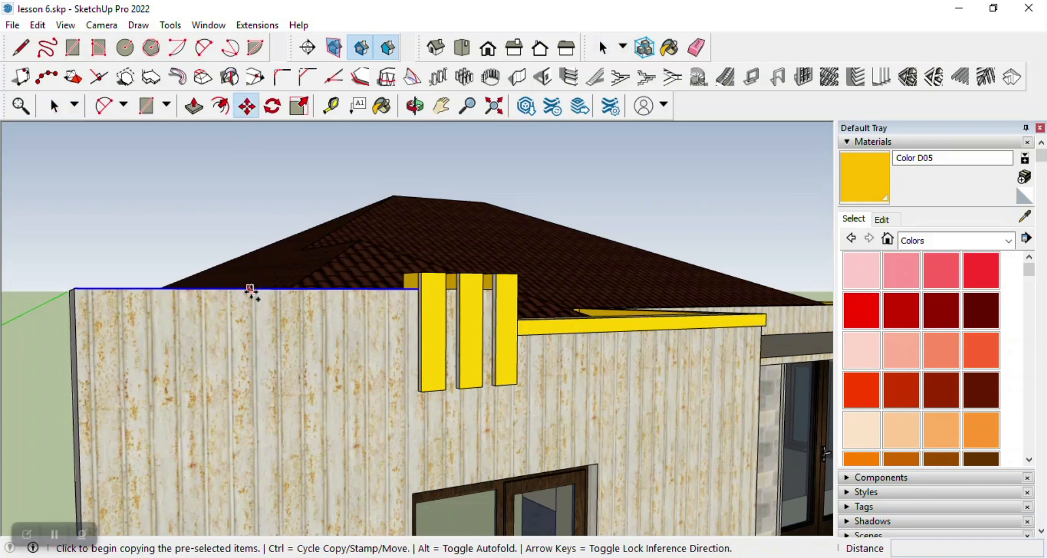
left_click(250, 288)
left_click(250, 304)
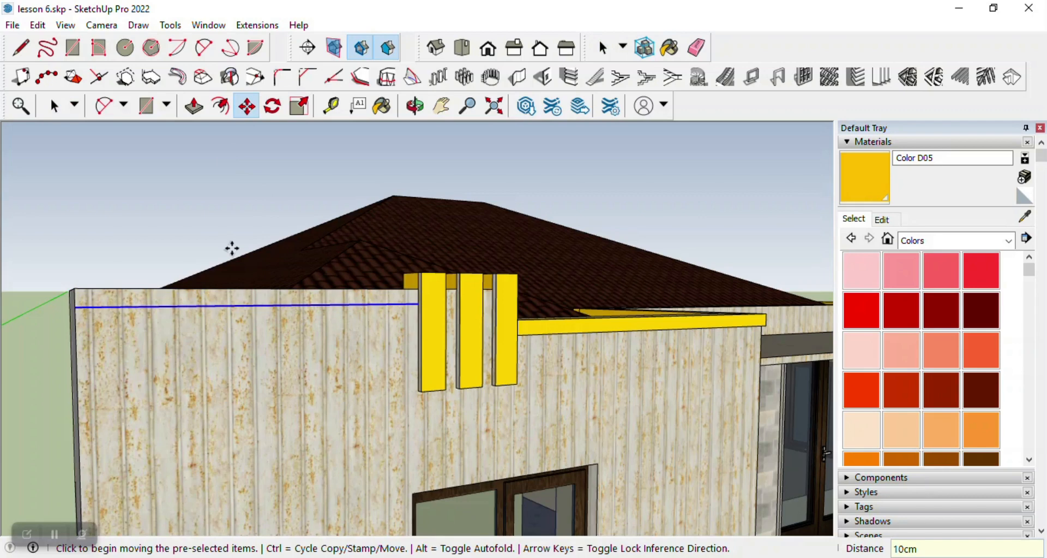
Step: Push/Pull the strip along the higher parapet outward by 0.04 m and paint its front Color D05
left_click(194, 106)
left_click(266, 307)
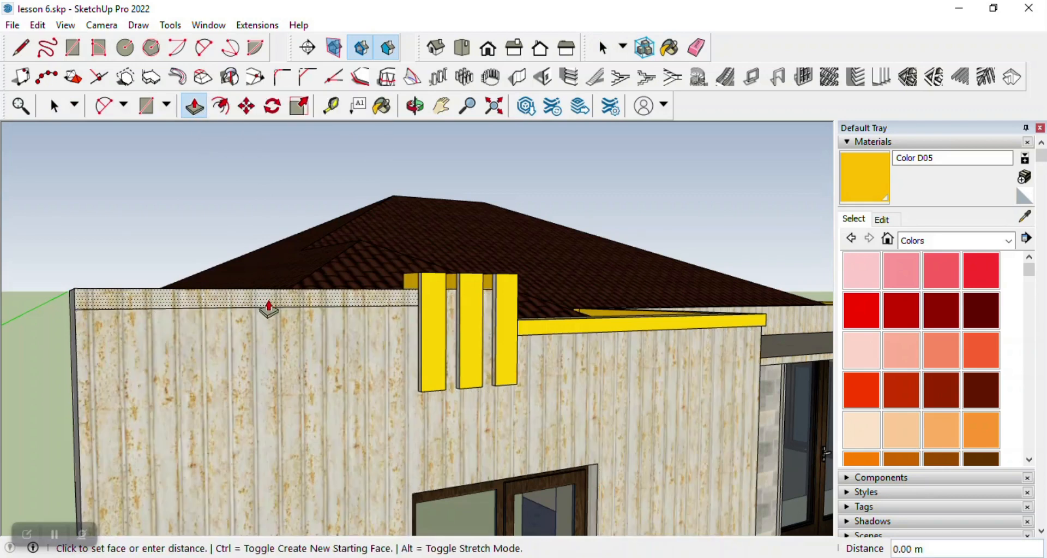
left_click(343, 304)
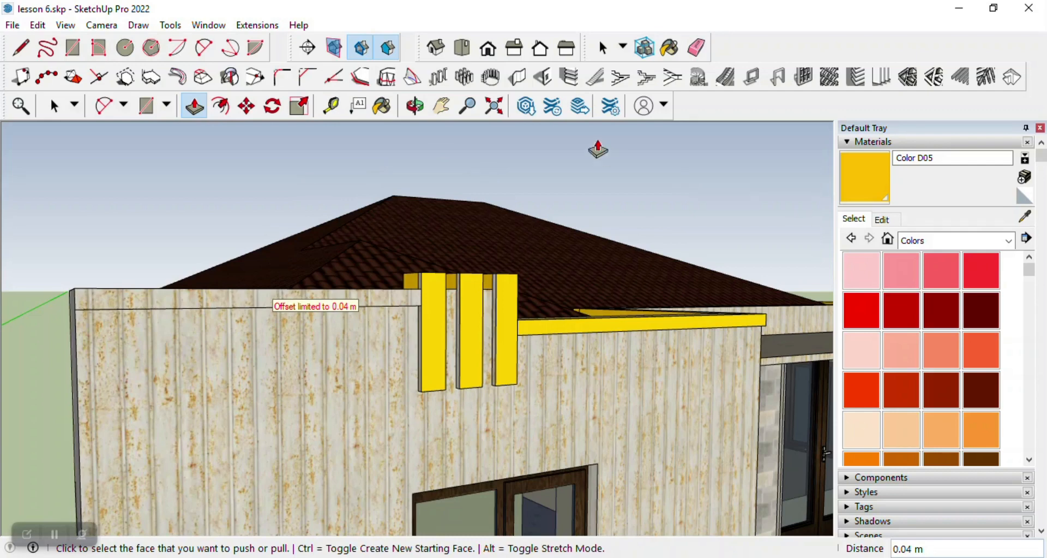
left_click(382, 106)
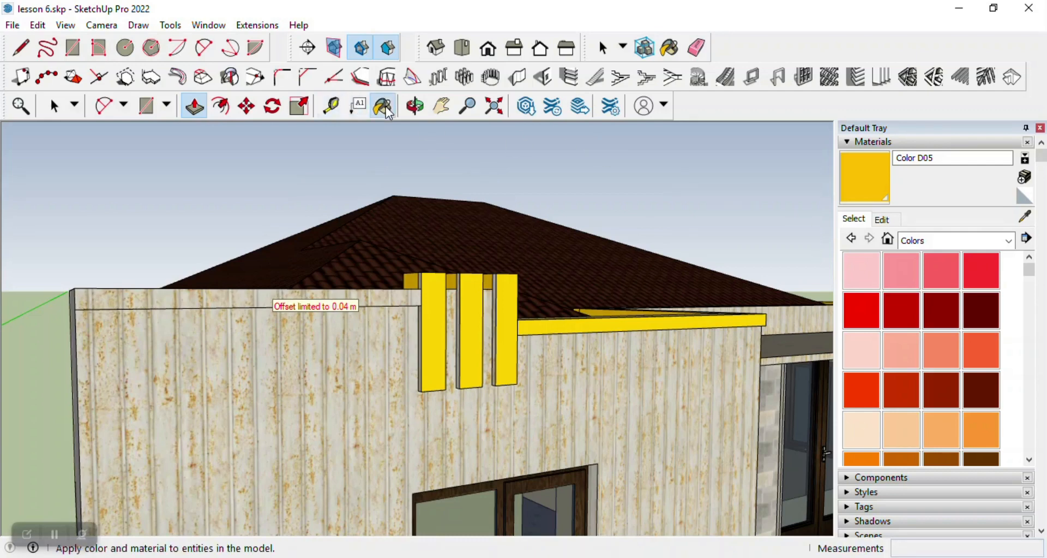
left_click(328, 308)
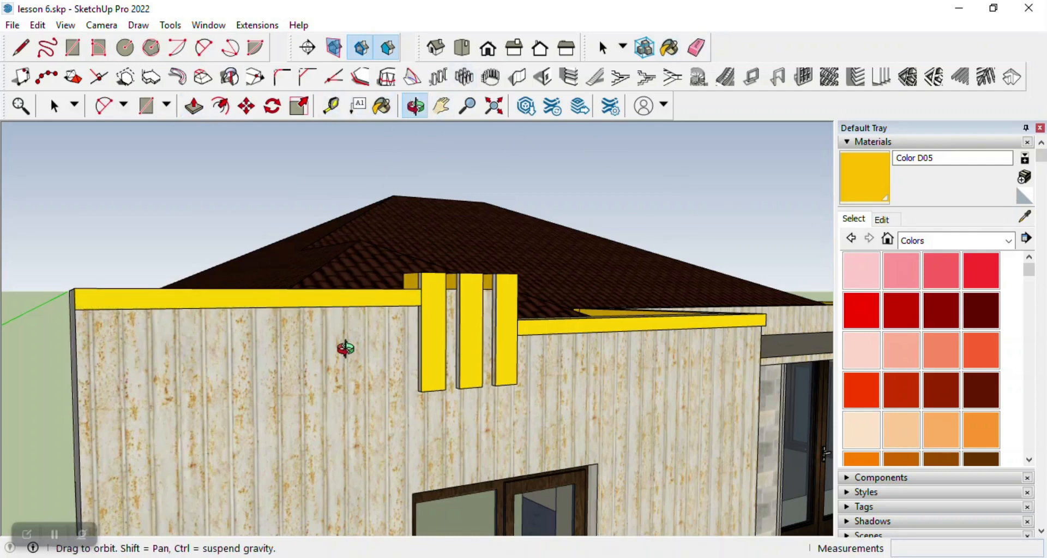
Step: Examine the yellow parapet trim and blocks on the house from the front, the sides and above
scroll(345, 349, "down", 8)
left_click_drag(347, 351, 314, 346)
scroll(357, 349, "up", 5)
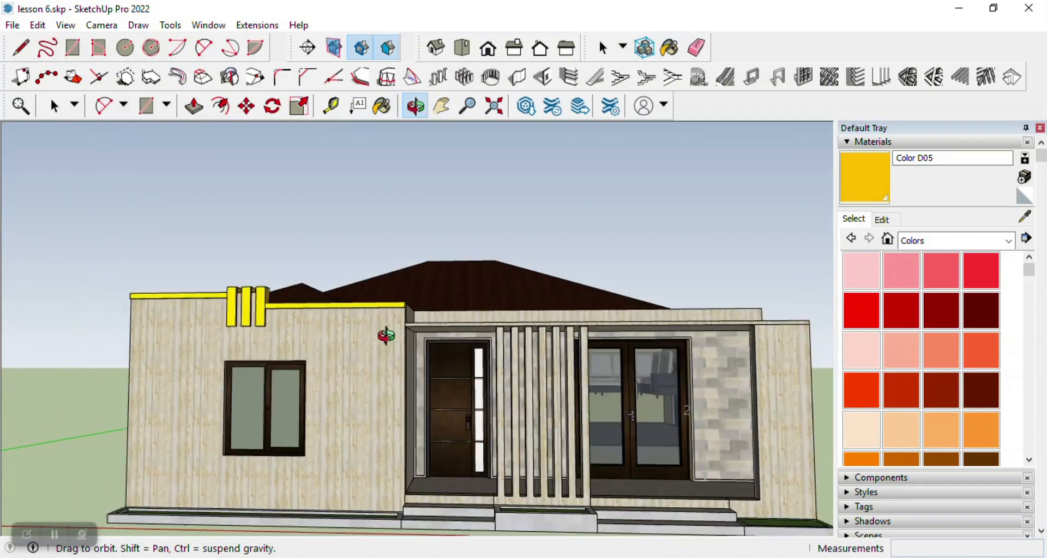
left_click_drag(386, 337, 279, 335)
scroll(374, 297, "down", 4)
scroll(386, 344, "up", 6)
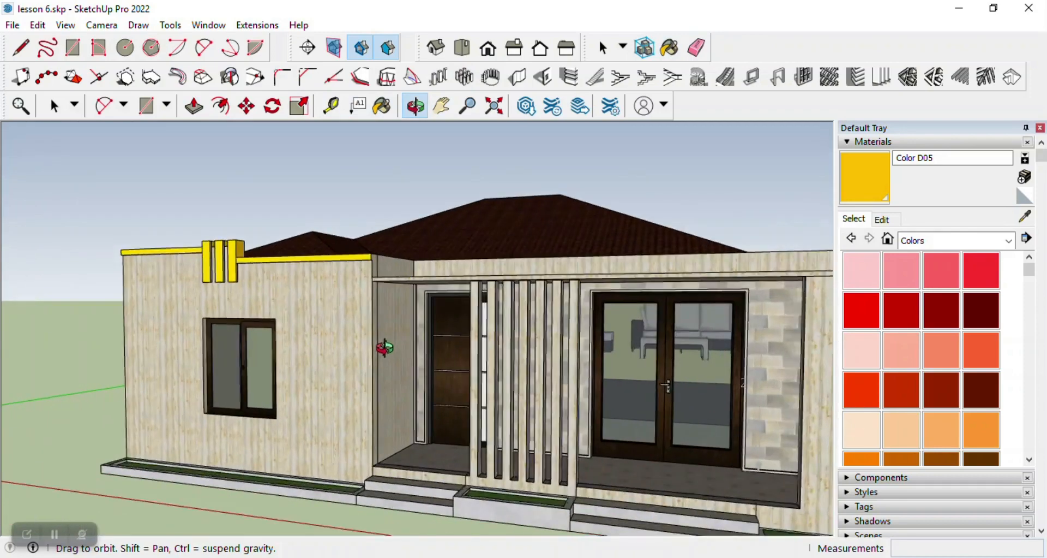
left_click_drag(300, 321, 265, 324)
left_click_drag(292, 236, 477, 306)
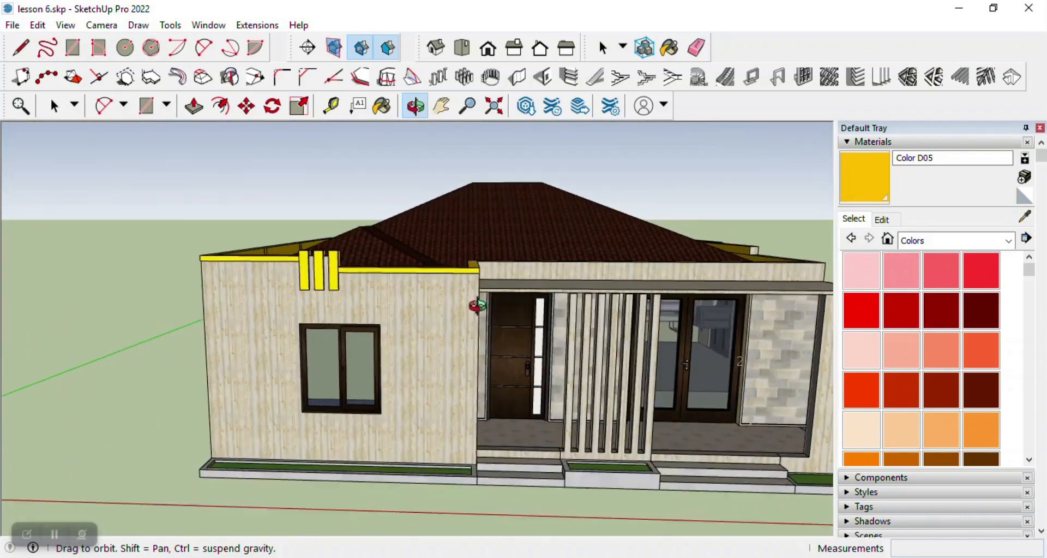
scroll(477, 305, "up", 1)
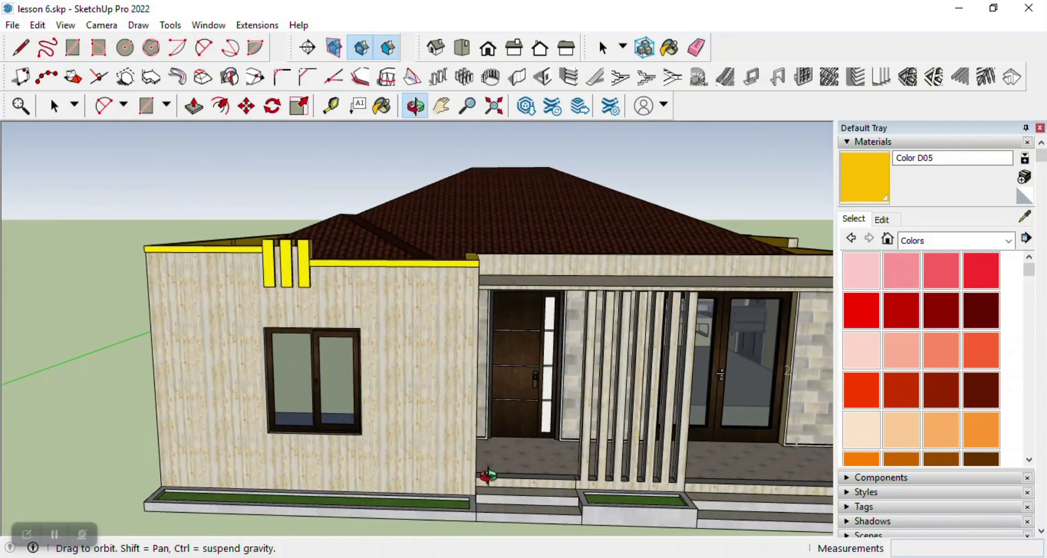
scroll(345, 315, "down", 4)
left_click_drag(454, 377, 318, 413)
scroll(360, 390, "up", 4)
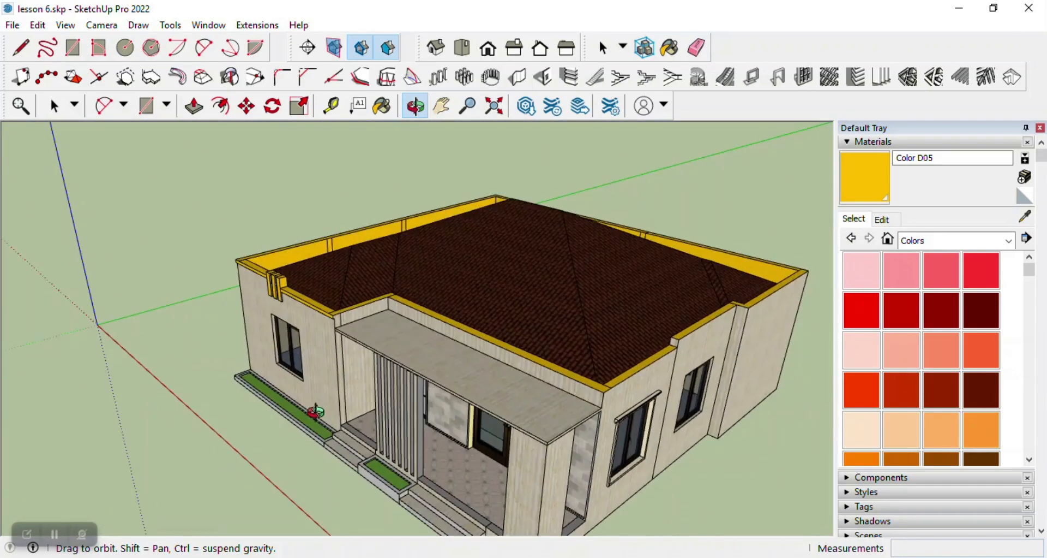
Step: Offset the outline of the porch slab's top face inward by 0.2 m
left_click_drag(426, 323, 404, 335)
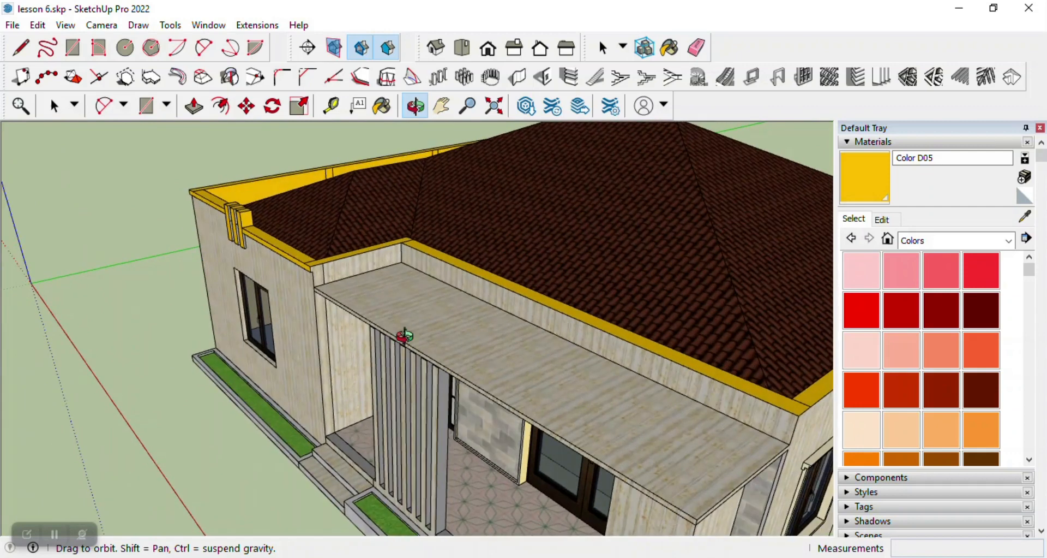
left_click(229, 108)
left_click(448, 368)
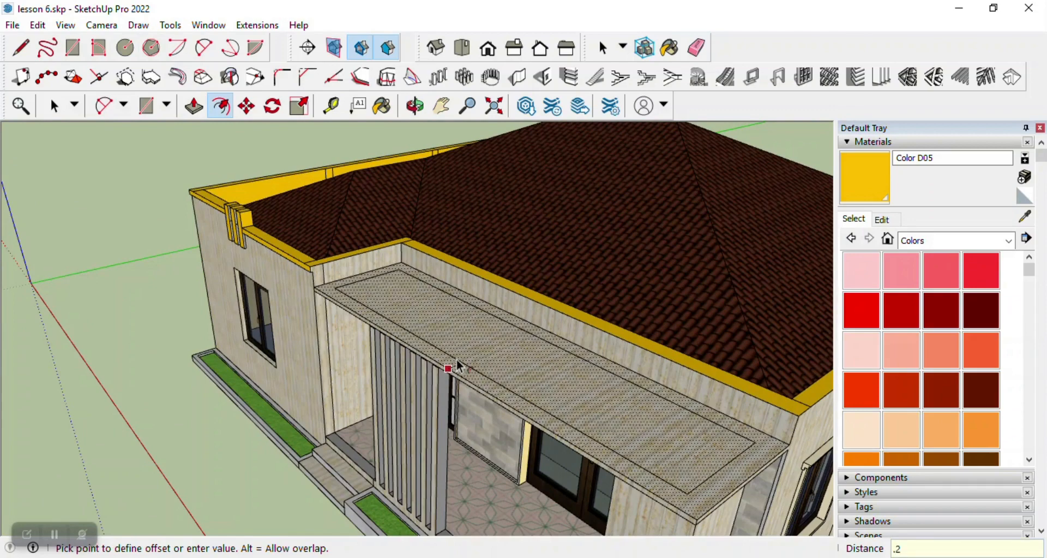
key("Return")
Step: Draw a 0.20 m line extending the inset outline's front edge to the side wall of the porch slab
scroll(235, 169, "up", 4)
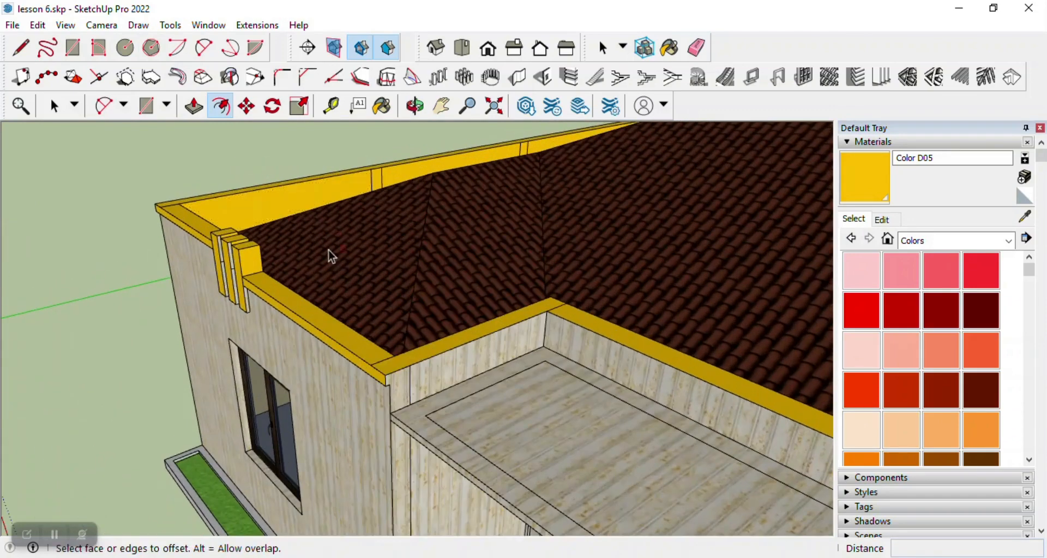
scroll(400, 382, "up", 2)
left_click(21, 47)
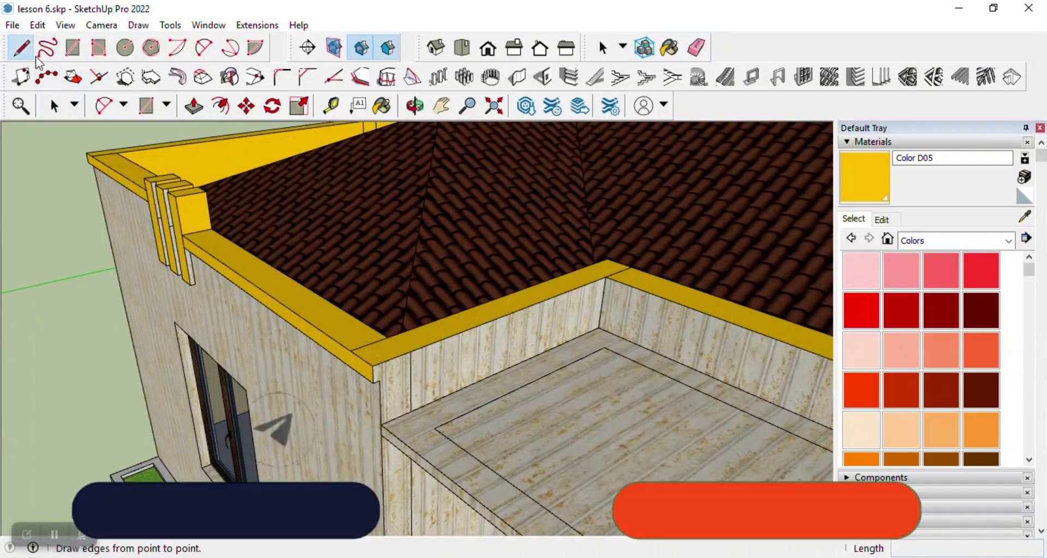
left_click(432, 427)
left_click(414, 421)
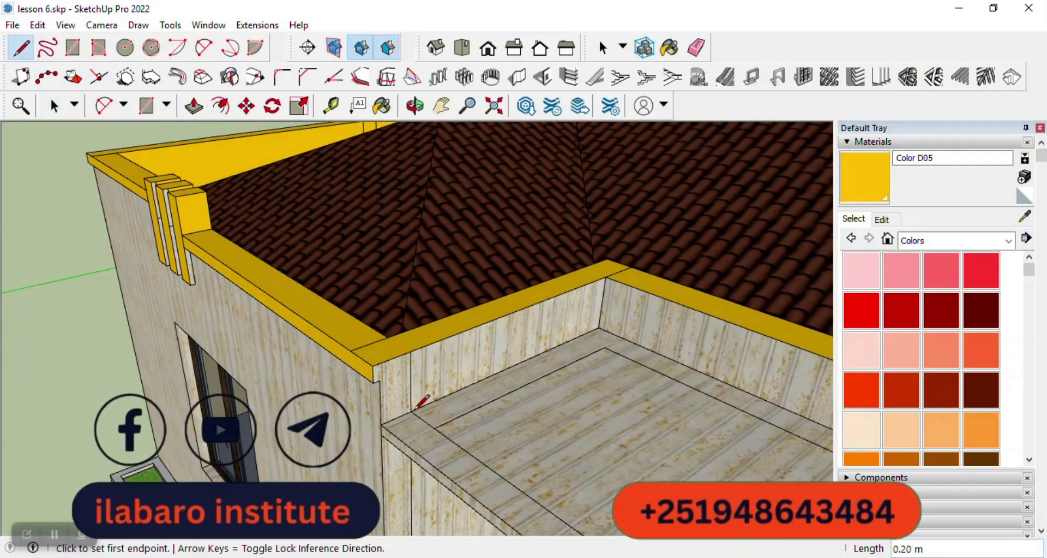
Step: Draw a line extending the inset outline's short end edge to the rear wall at the slab's free end
middle_click_drag(413, 422, 364, 365)
scroll(371, 355, "down", 5)
middle_click_drag(584, 508, 572, 478)
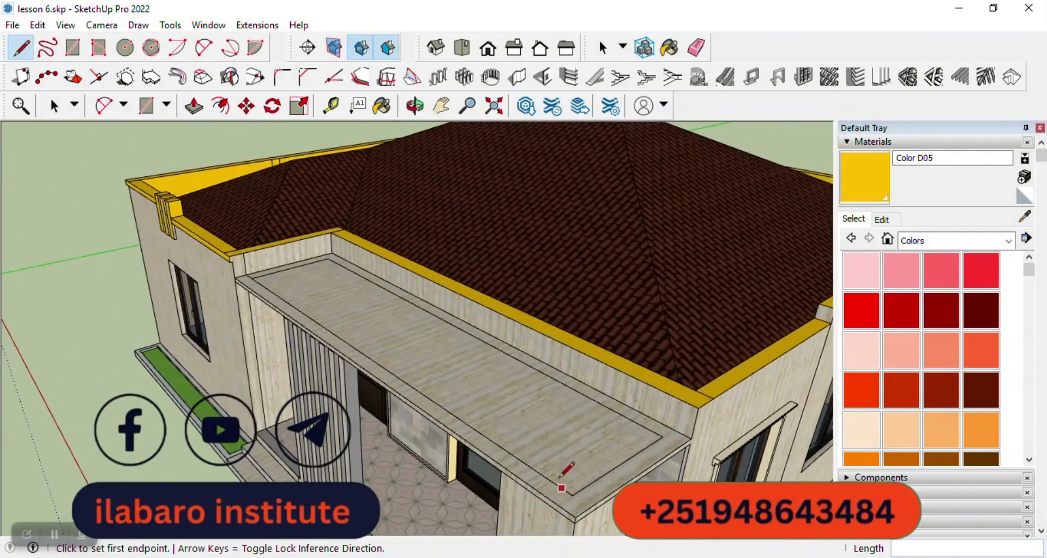
scroll(541, 438, "up", 4)
scroll(542, 438, "up", 3)
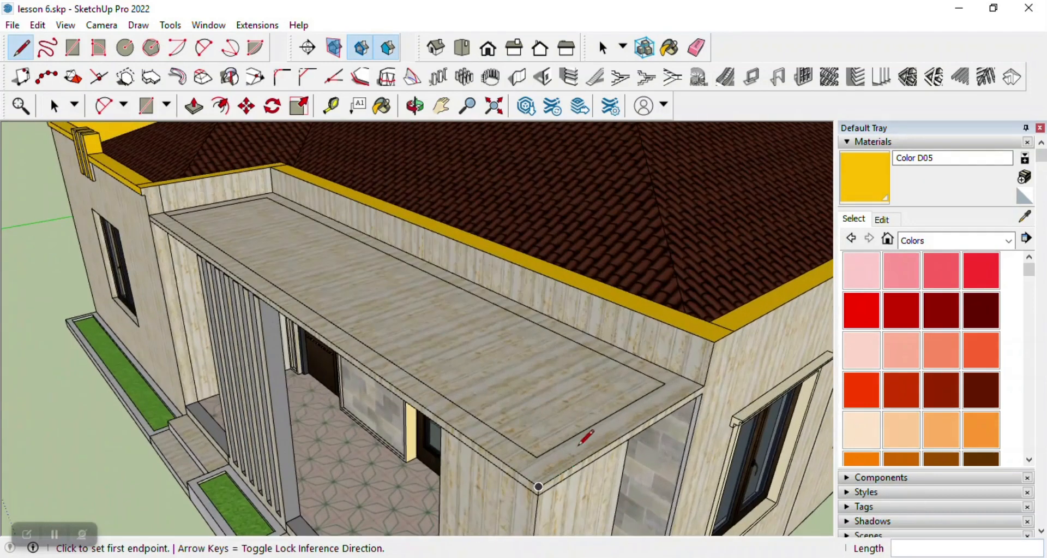
left_click(665, 383)
key("Escape")
Step: Erase the inset outline's edges that run along the two house walls on the porch slab
key("e")
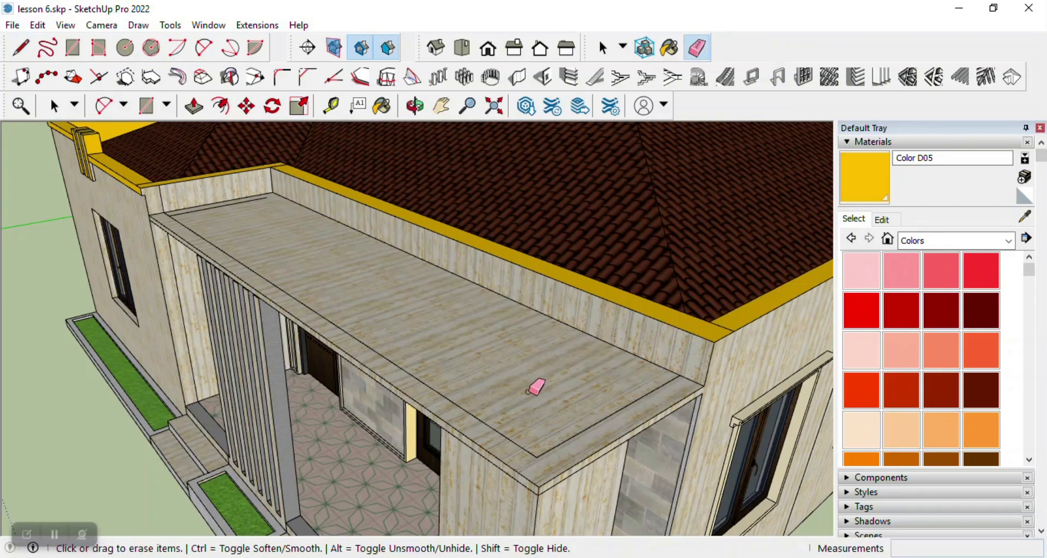
scroll(207, 208, "up", 1)
left_click(210, 207)
scroll(395, 278, "down", 3)
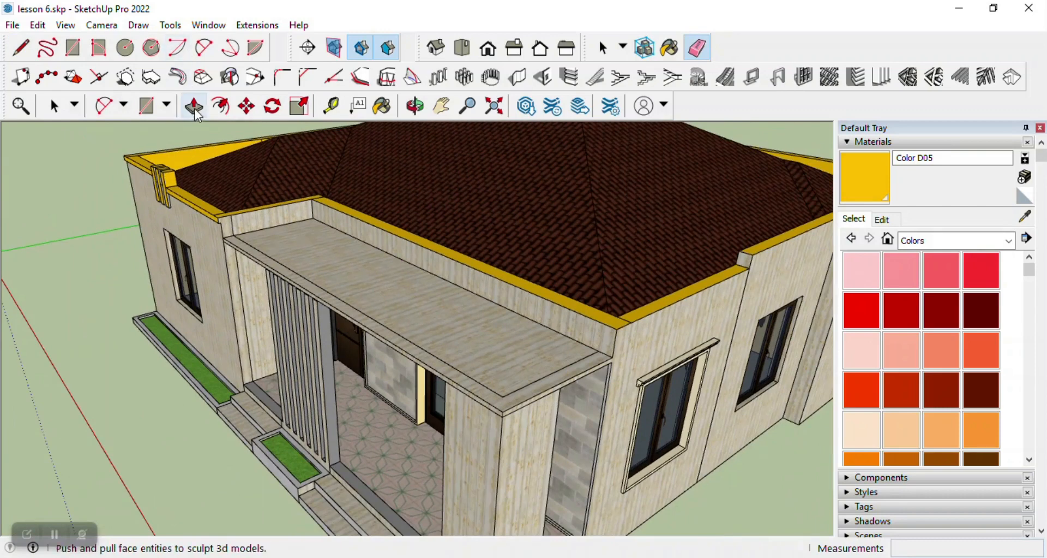
Step: Push/Pull the strip along the porch slab's open edges up about 0.37 m to form a parapet
left_click(194, 107)
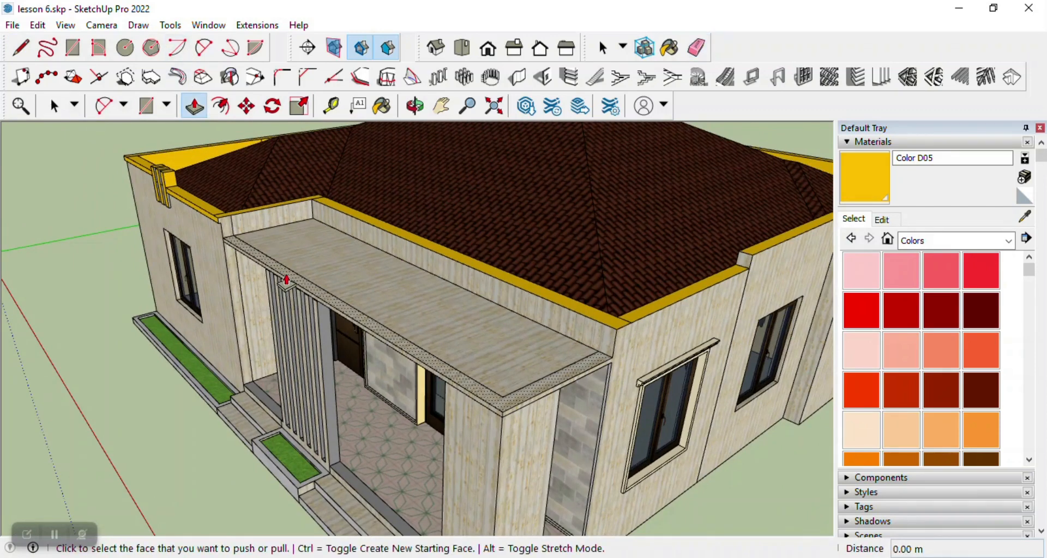
left_click(286, 280)
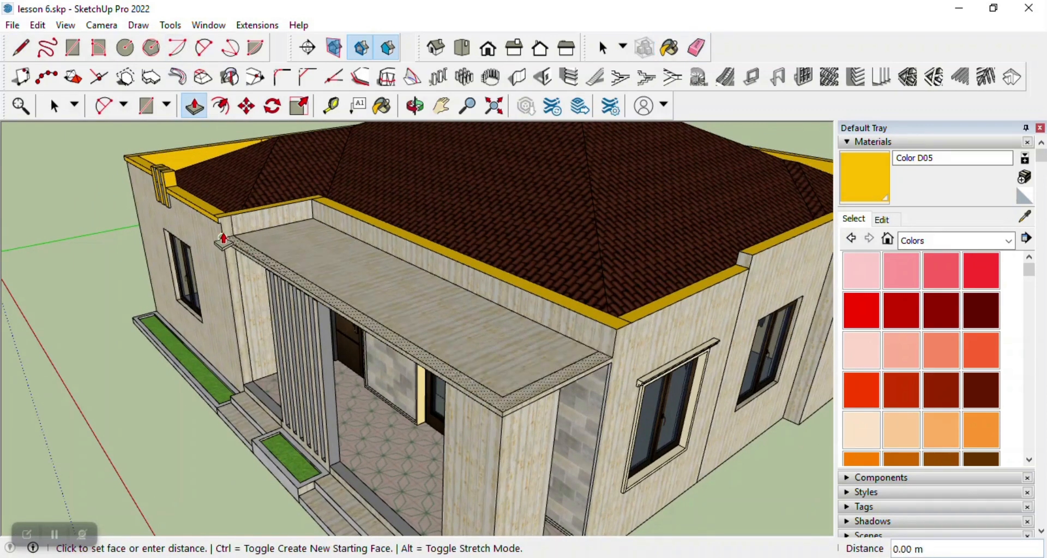
left_click(219, 220)
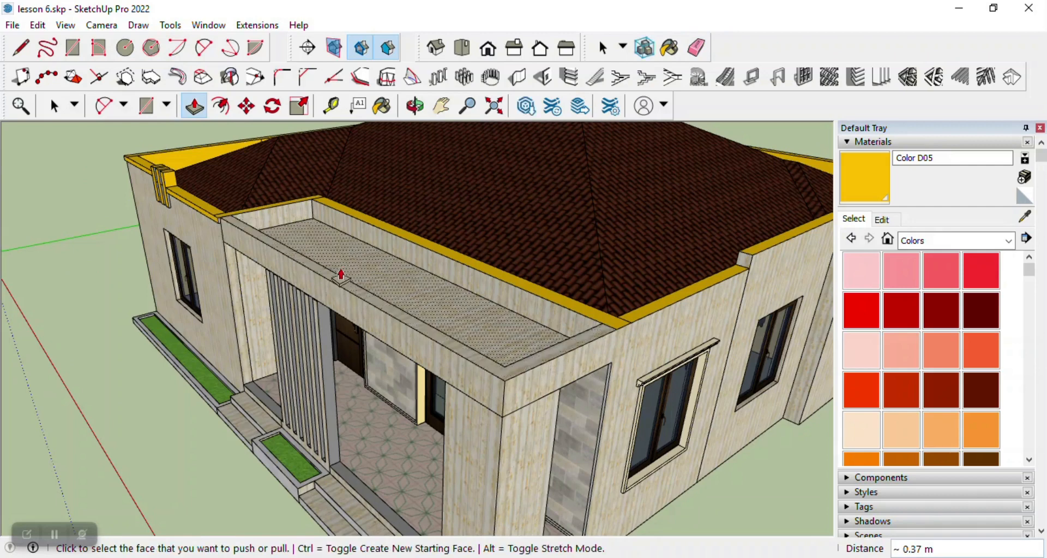
left_click(346, 311)
left_click(314, 325)
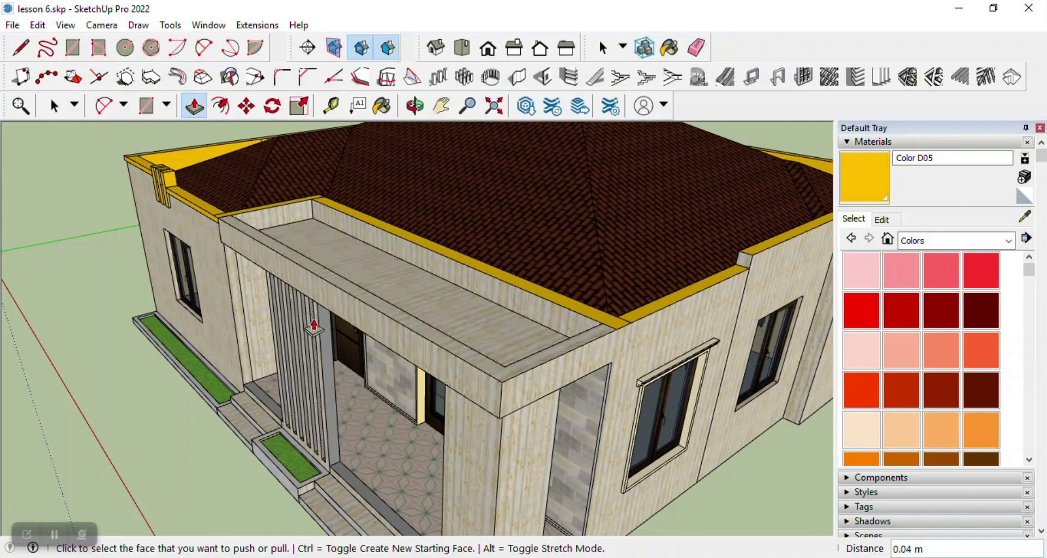
key("ctrl+z")
left_click(339, 310)
left_click(303, 327)
left_click(338, 310)
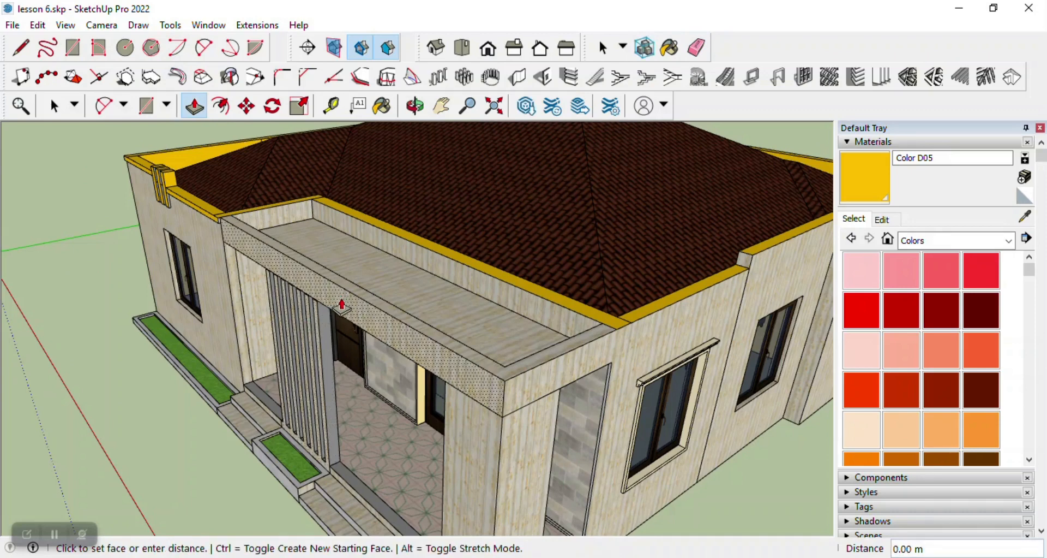
left_click(308, 329)
Step: Push/Pull the front face of the porch parapet outward by 16 cm
left_click(339, 310)
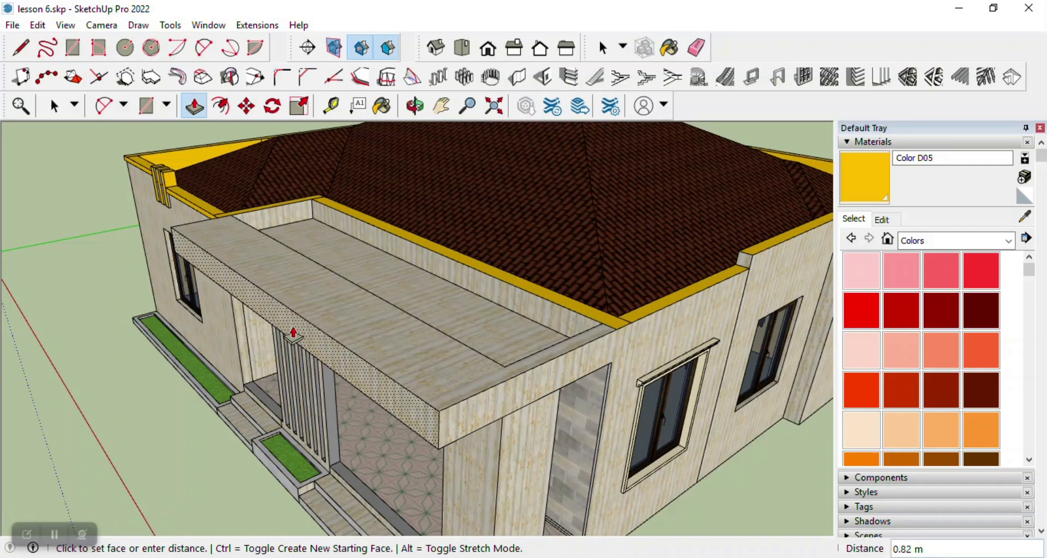
left_click(294, 332)
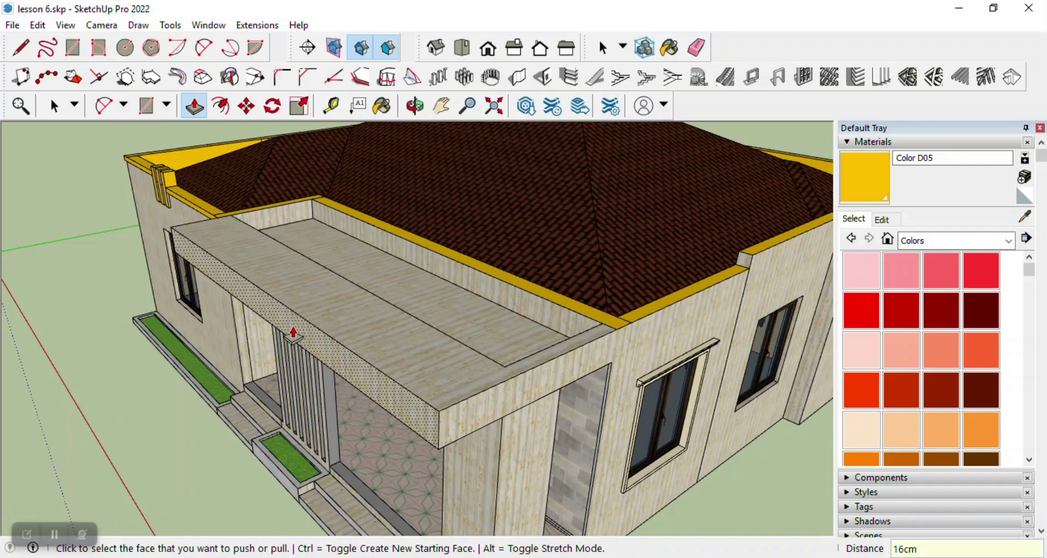
key("Return")
Step: Erase the horizontal seam line on the projecting porch parapet's end face, beside the yellow trim
scroll(541, 425, "up", 2)
scroll(541, 424, "down", 4)
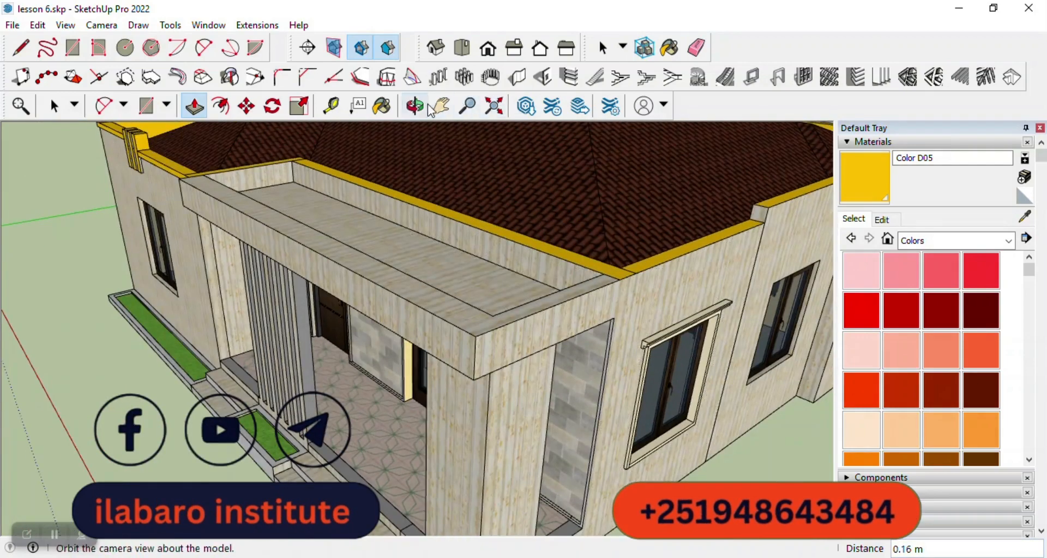
left_click(426, 106)
scroll(428, 143, "down", 3)
mouse_move(491, 273)
left_mouse_down()
mouse_move(502, 213)
mouse_move(277, 221)
mouse_move(262, 235)
mouse_move(293, 213)
mouse_move(496, 282)
left_mouse_up()
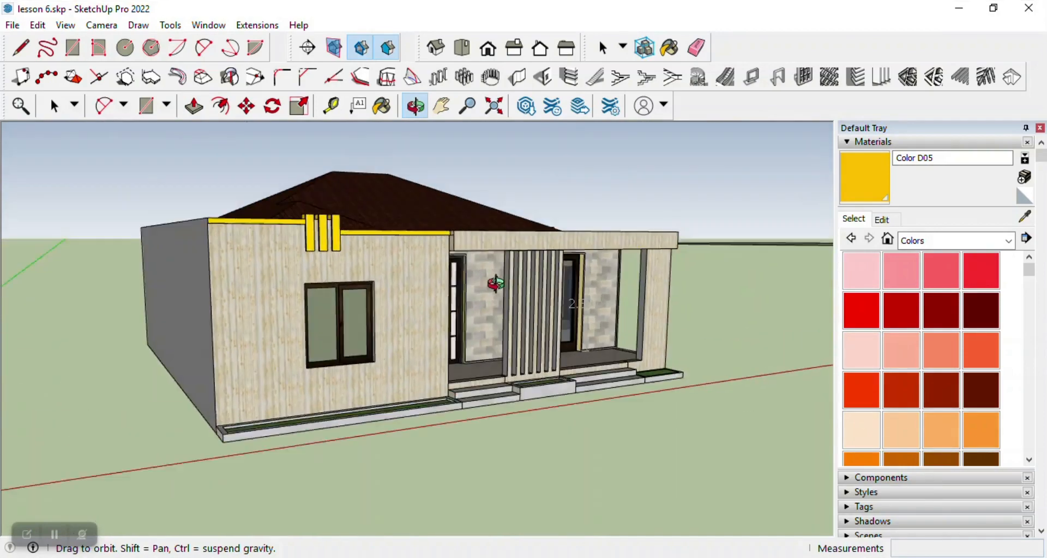
scroll(496, 282, "up", 5)
scroll(430, 293, "up", 6)
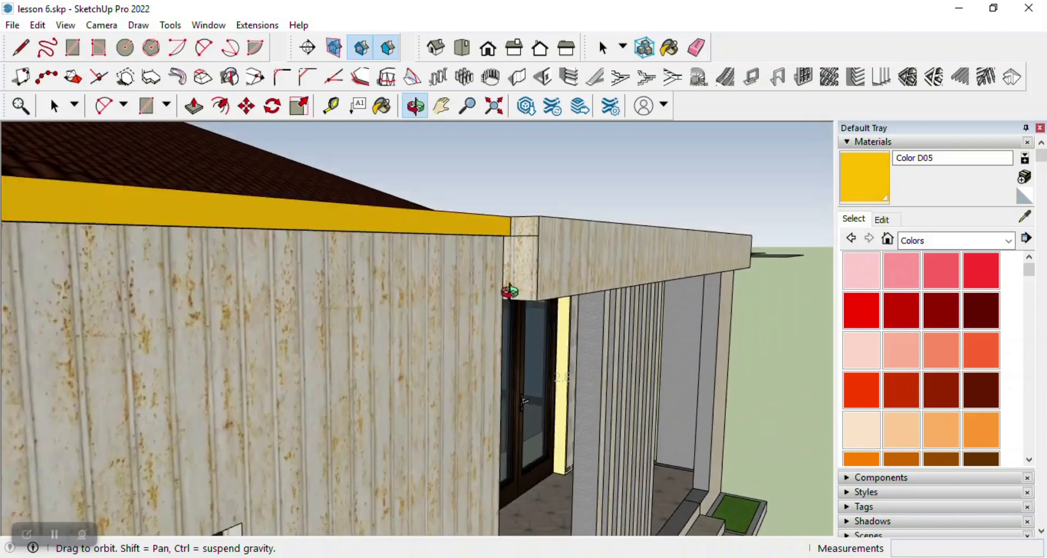
left_click_drag(510, 291, 521, 276)
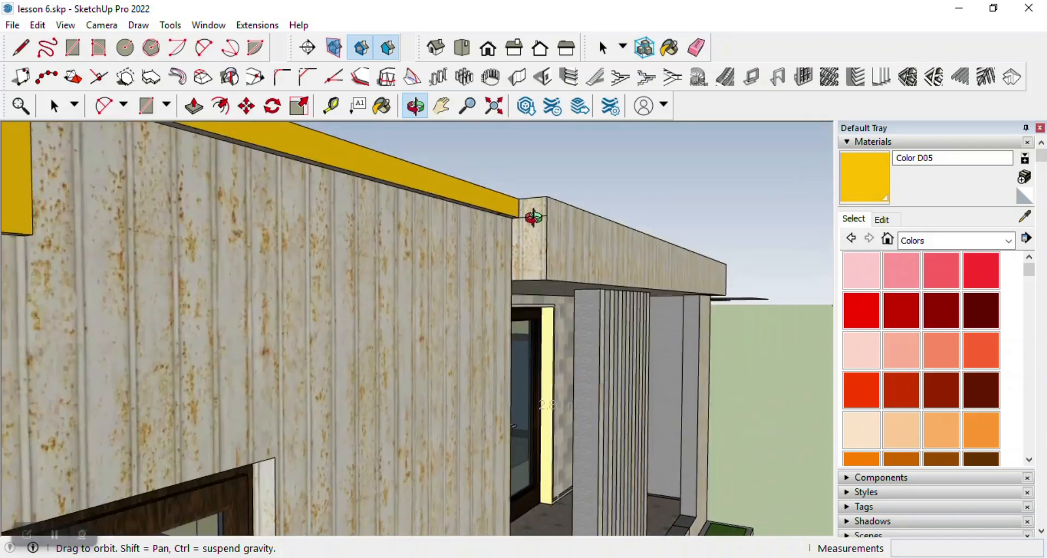
scroll(533, 218, "up", 3)
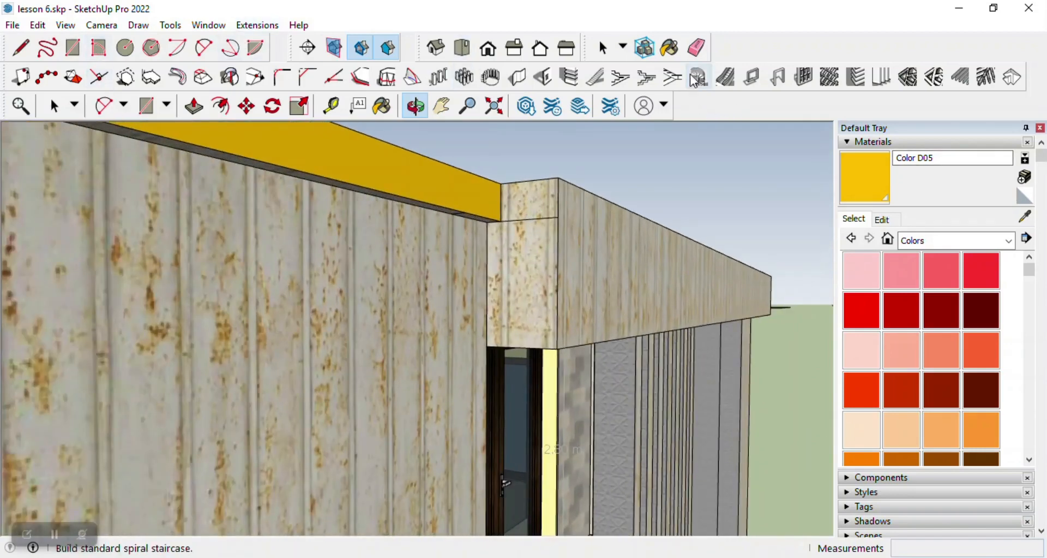
left_click(690, 53)
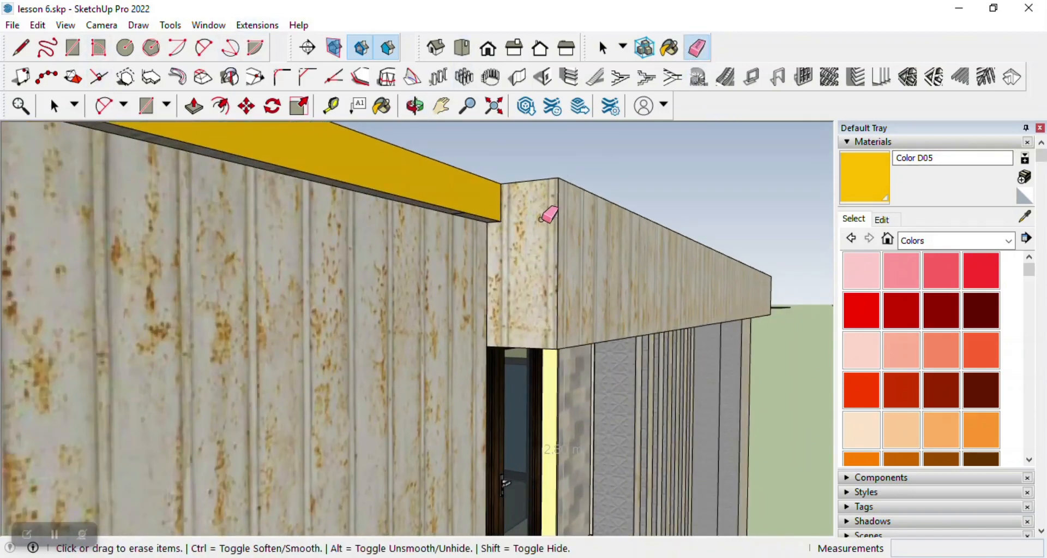
Step: Turn on the Profiles edge style for the model with the front facade in view
scroll(548, 214, "down", 10)
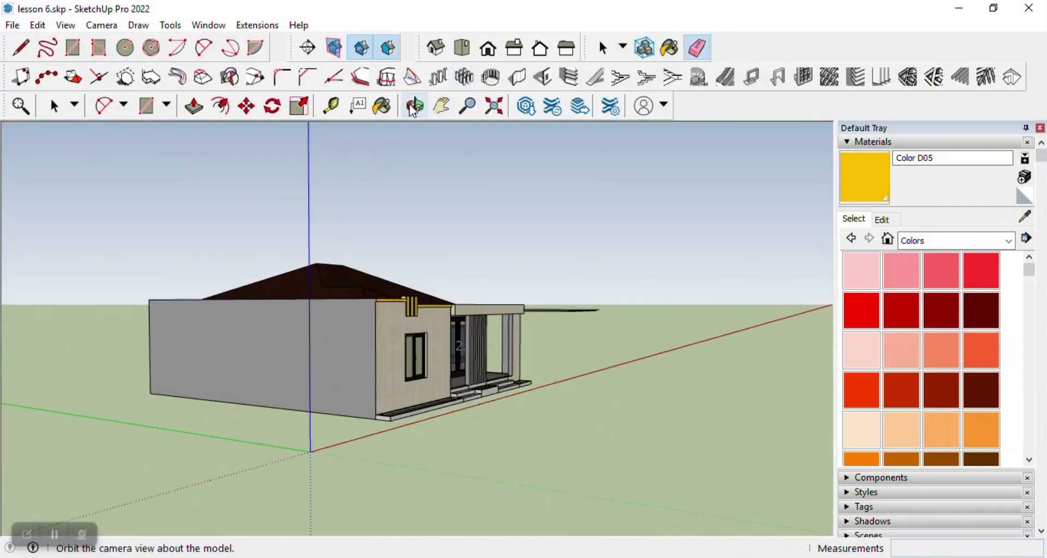
left_click(413, 107)
left_click_drag(414, 109, 206, 234)
scroll(269, 186, "up", 5)
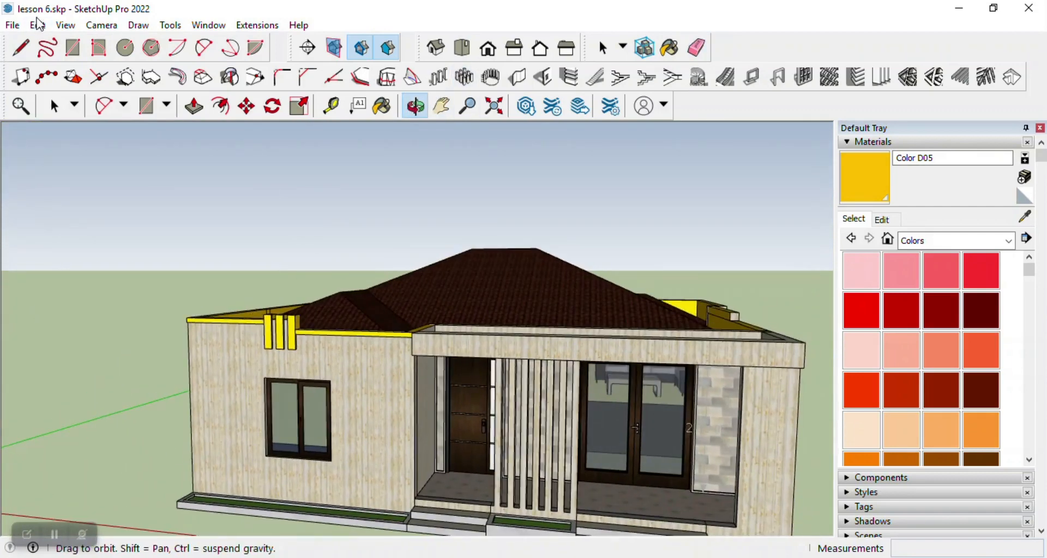
left_click(65, 26)
mouse_move(168, 241)
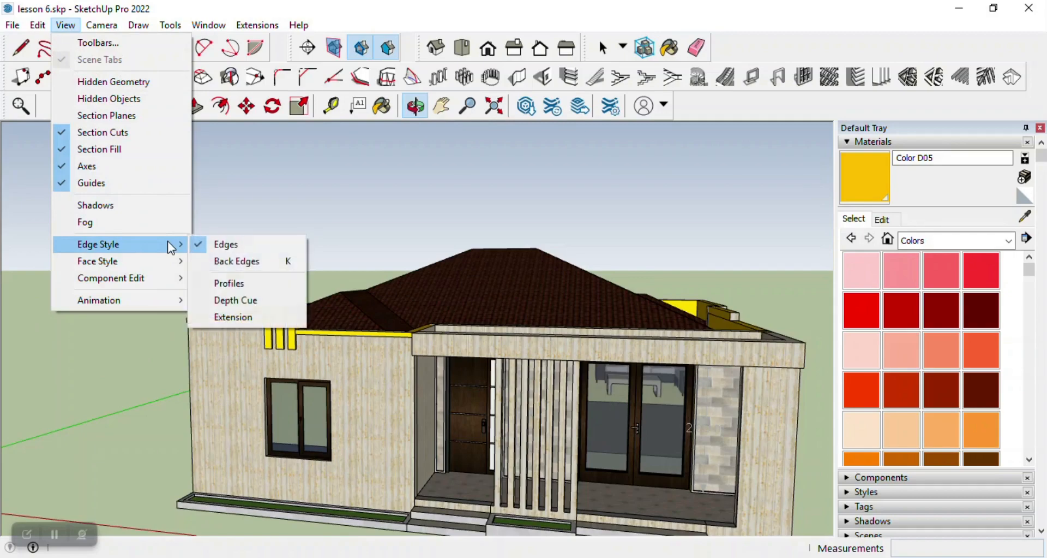
left_click(230, 279)
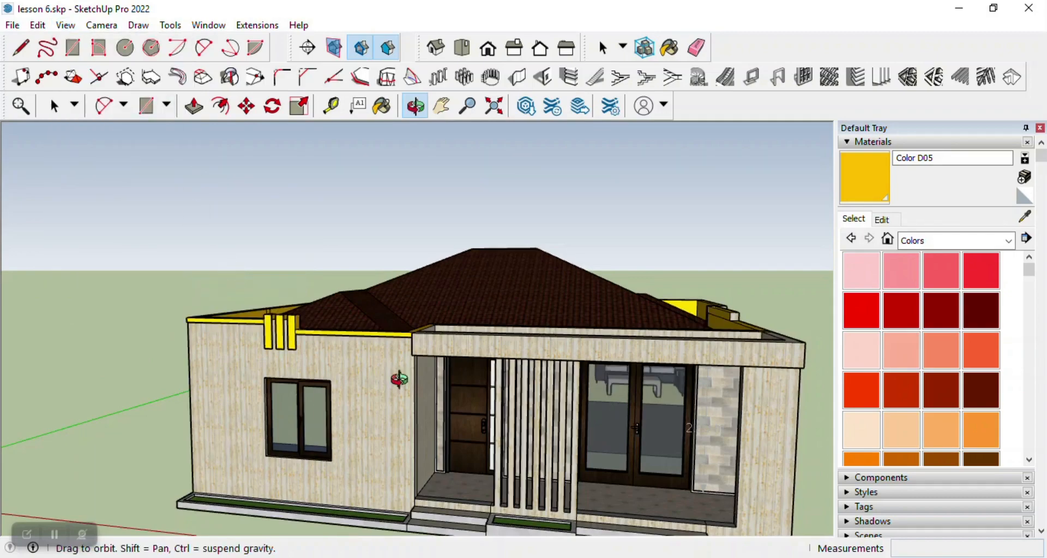
Step: Check the facade with thick outlines and turn the Profiles edge style off
scroll(402, 374, "up", 5)
left_click_drag(402, 374, 469, 338)
scroll(380, 298, "down", 5)
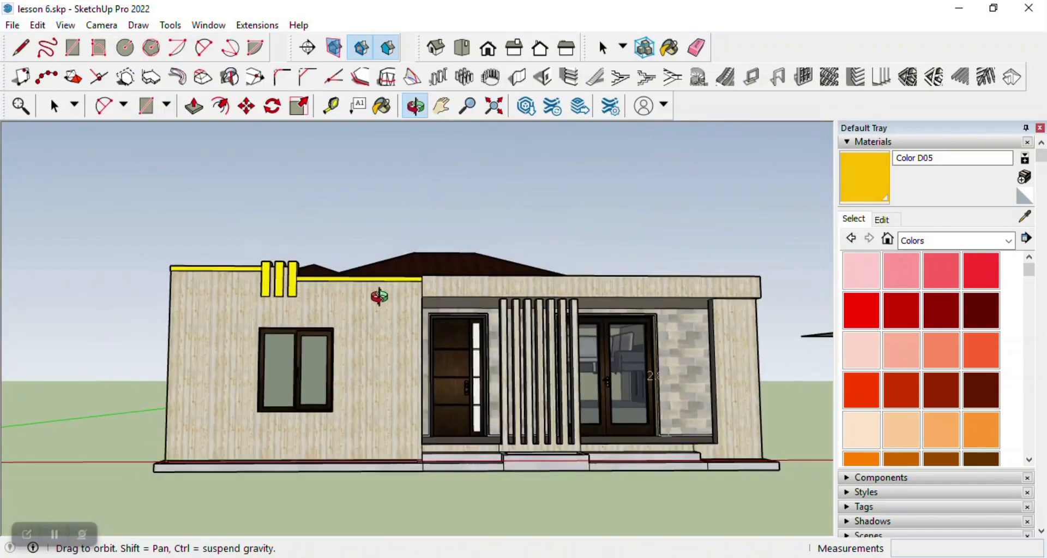
left_click_drag(379, 296, 306, 360)
left_click(66, 27)
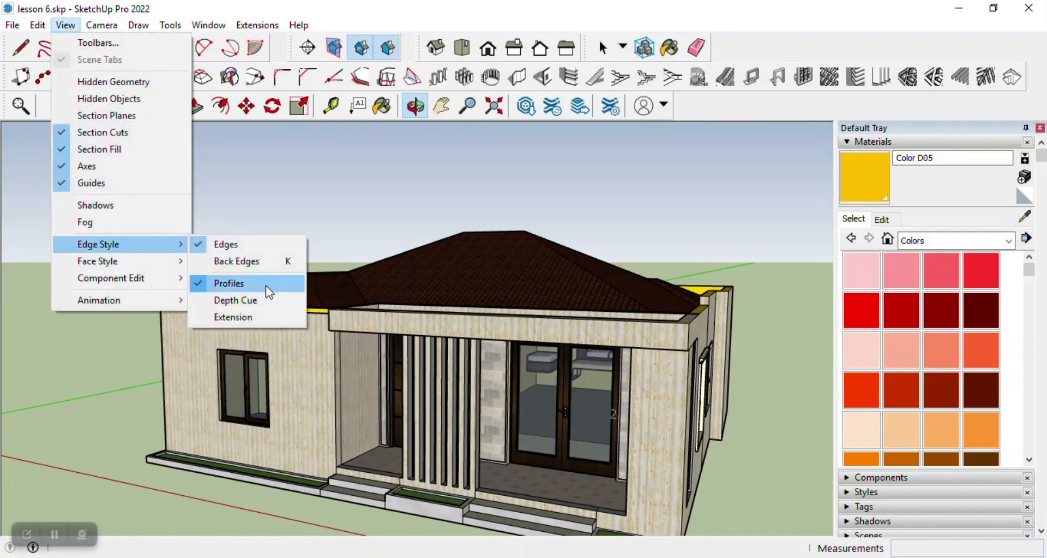
left_click(271, 282)
Step: Hide the model's edges and look over the front facade without them
left_click(65, 26)
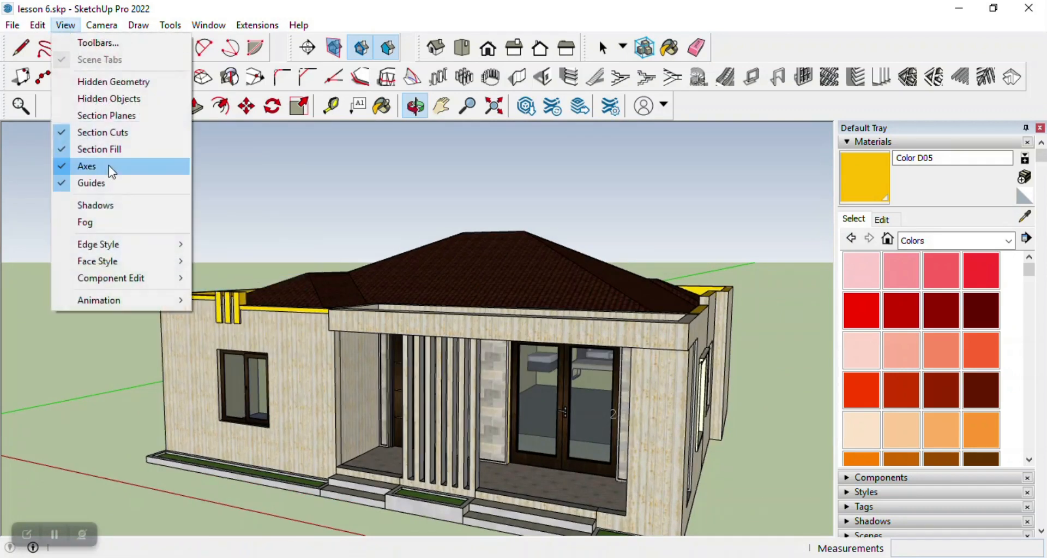
mouse_move(132, 246)
left_click(220, 248)
left_click_drag(329, 281, 456, 299)
left_click_drag(326, 260, 218, 254)
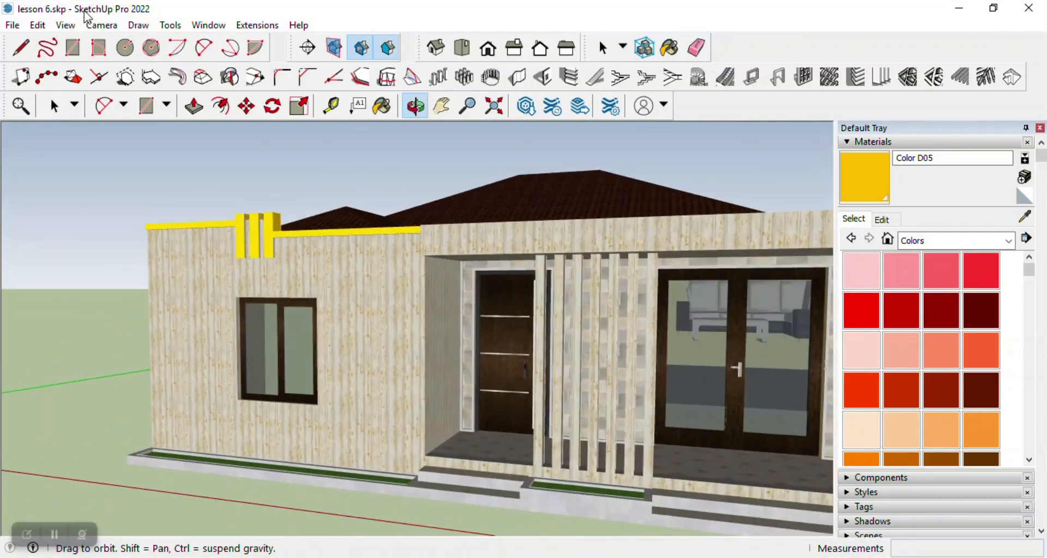
Step: Turn the display of the model's edges back on
left_click(68, 27)
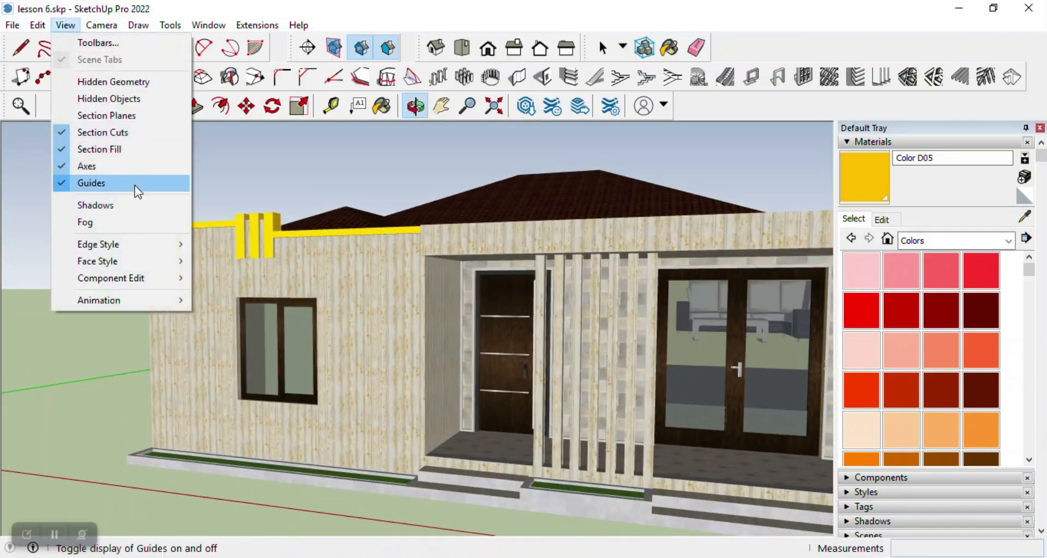
mouse_move(135, 246)
left_click(203, 250)
Step: Draw a 0.16 m line across the porch parapet's end face from the yellow trim's lower corner to the front edge
scroll(420, 374, "down", 7)
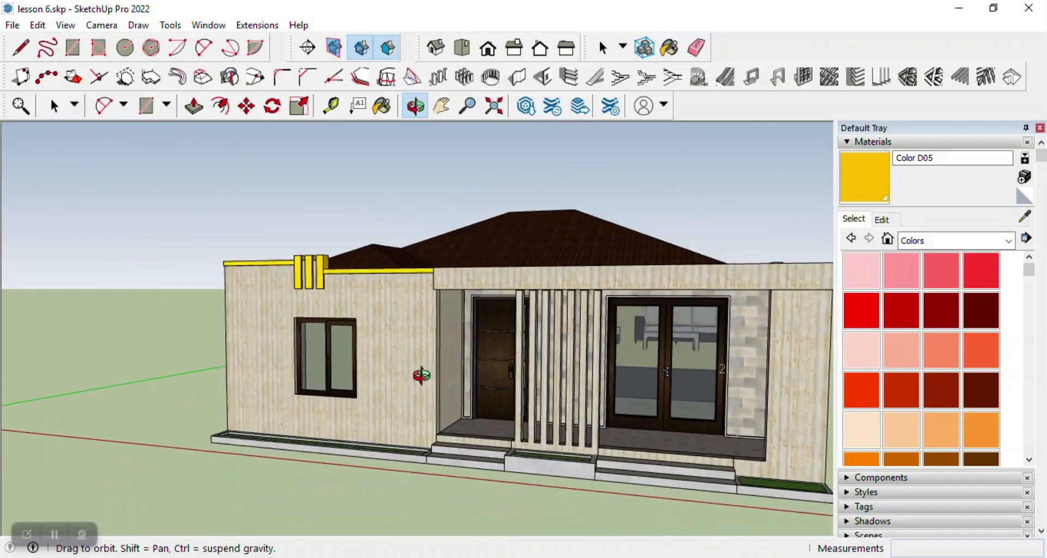
left_click_drag(403, 356, 218, 354)
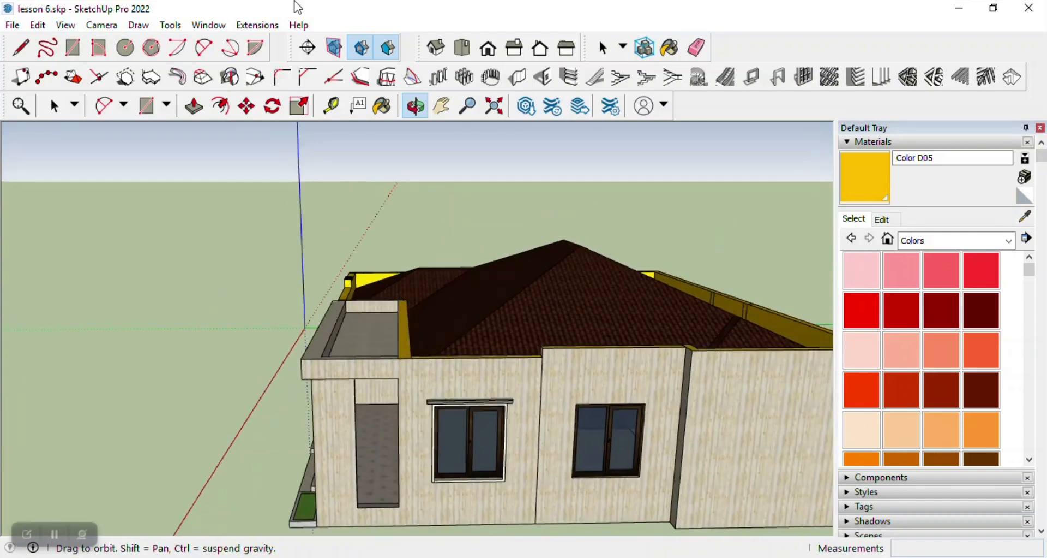
scroll(540, 453, "up", 4)
left_click_drag(285, 298, 567, 286)
scroll(266, 274, "up", 4)
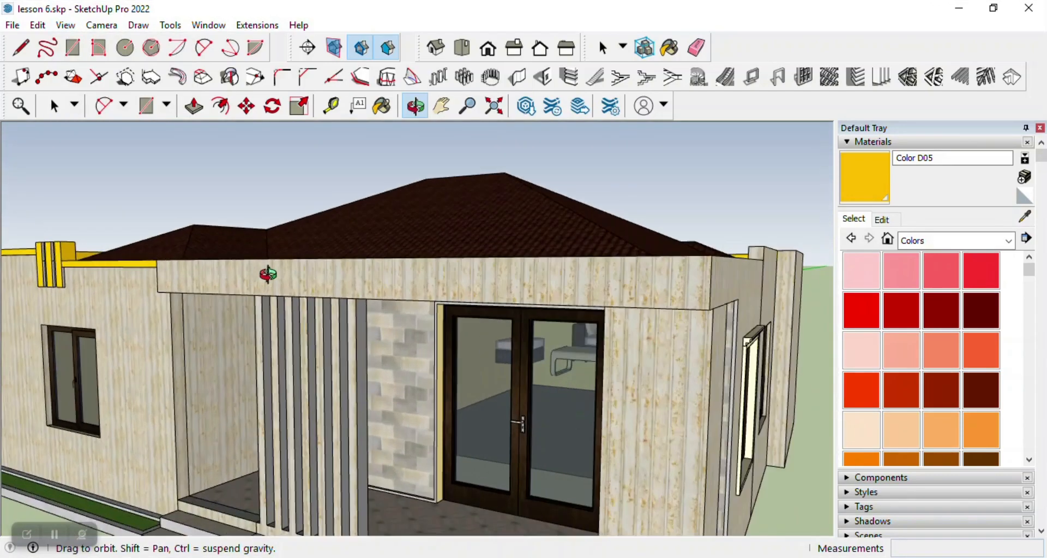
left_click_drag(241, 269, 444, 255)
scroll(283, 257, "up", 3)
left_click_drag(282, 258, 528, 300)
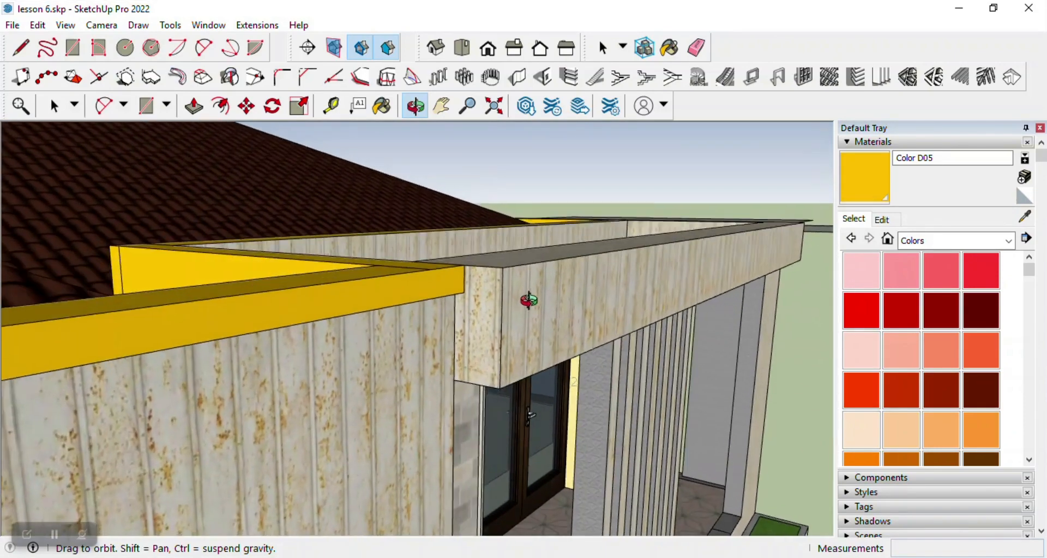
scroll(485, 331, "up", 2)
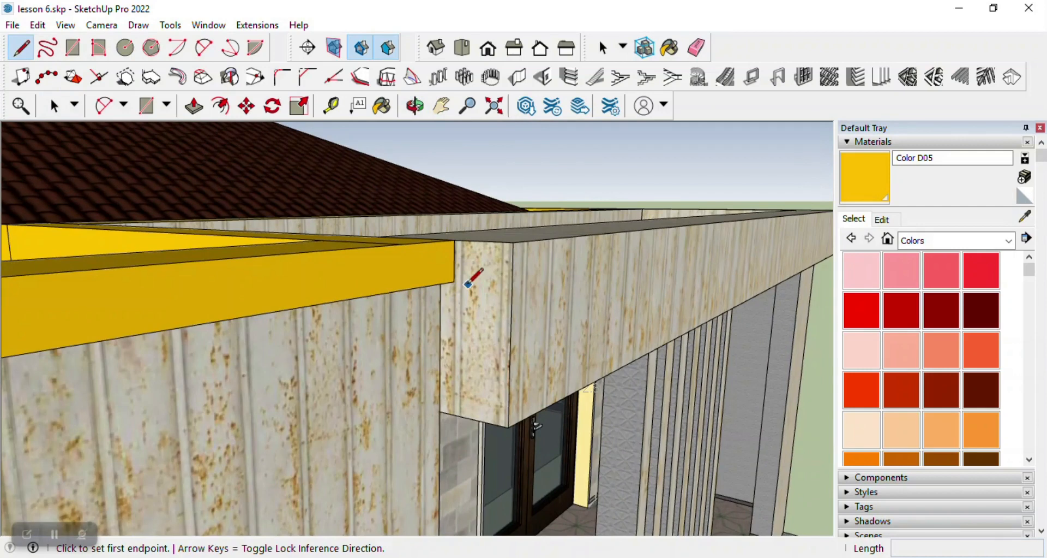
left_click(453, 280)
left_click(513, 286)
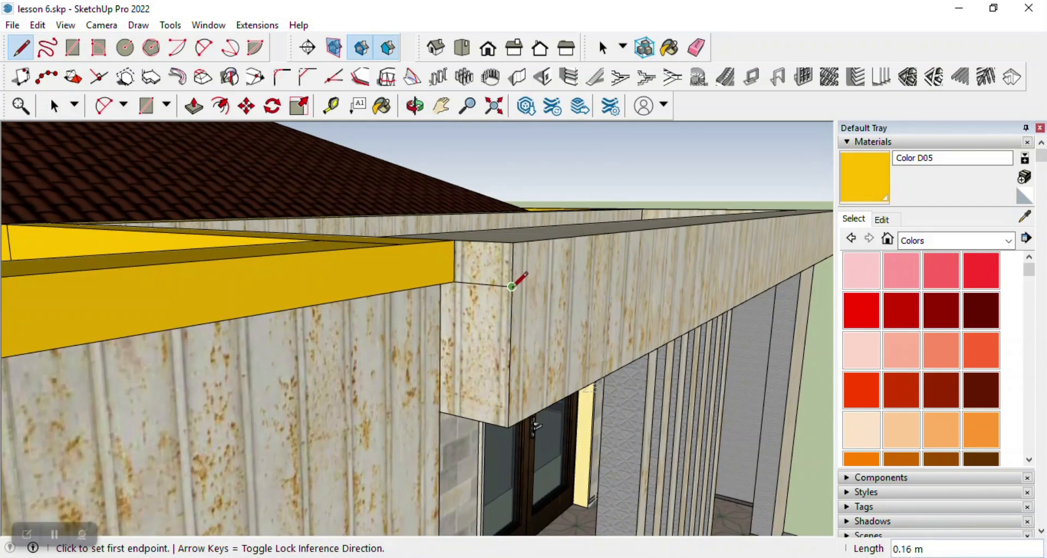
Step: Draw a line about 6.90 m long along the porch parapet's front face to its far corner, level with the yellow trim's lower edge
left_click(513, 286)
scroll(513, 286, "down", 10)
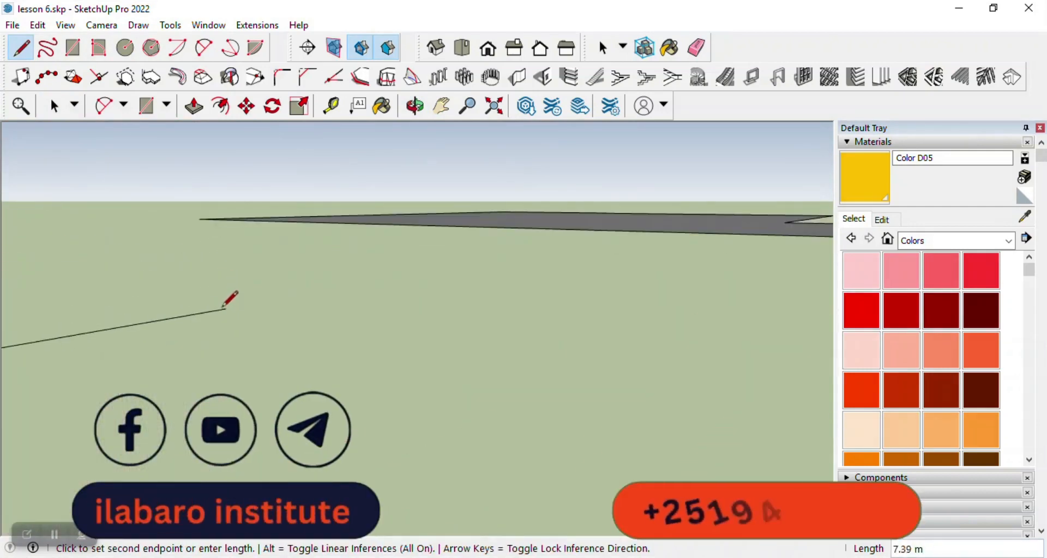
scroll(248, 311, "up", 8)
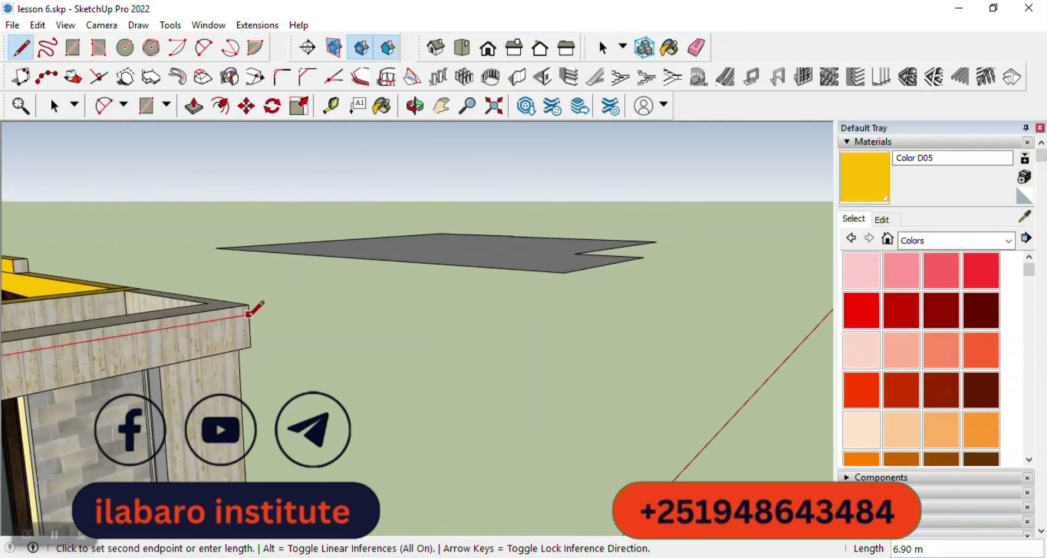
scroll(249, 311, "up", 1)
key("Escape")
Step: Draw a line about 5.06 m long below the side wall's top edge, from the porch parapet's corner to the taller wall section
left_click(414, 105)
scroll(456, 152, "down", 5)
left_click_drag(455, 153, 298, 286)
scroll(304, 195, "up", 5)
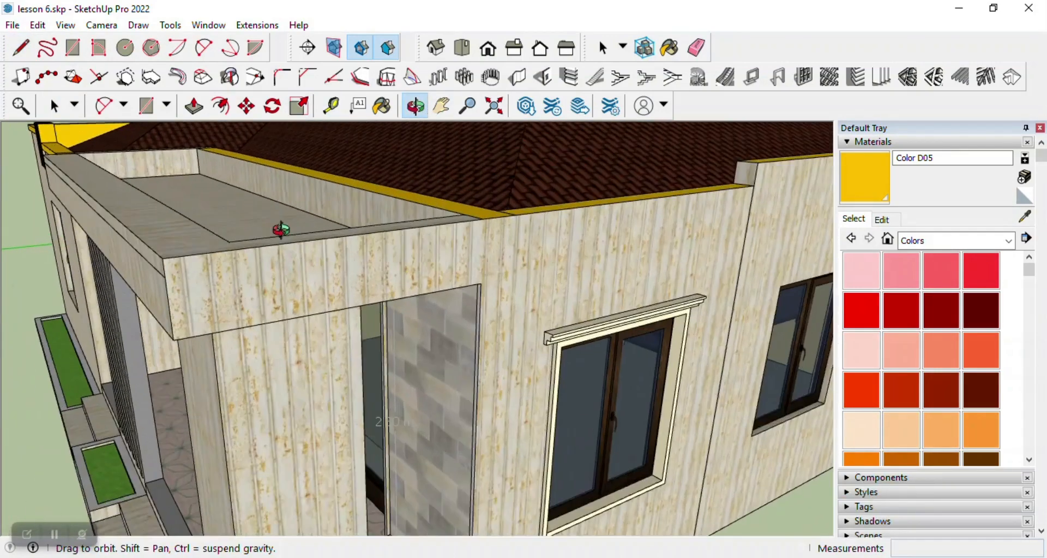
left_click_drag(281, 230, 246, 233)
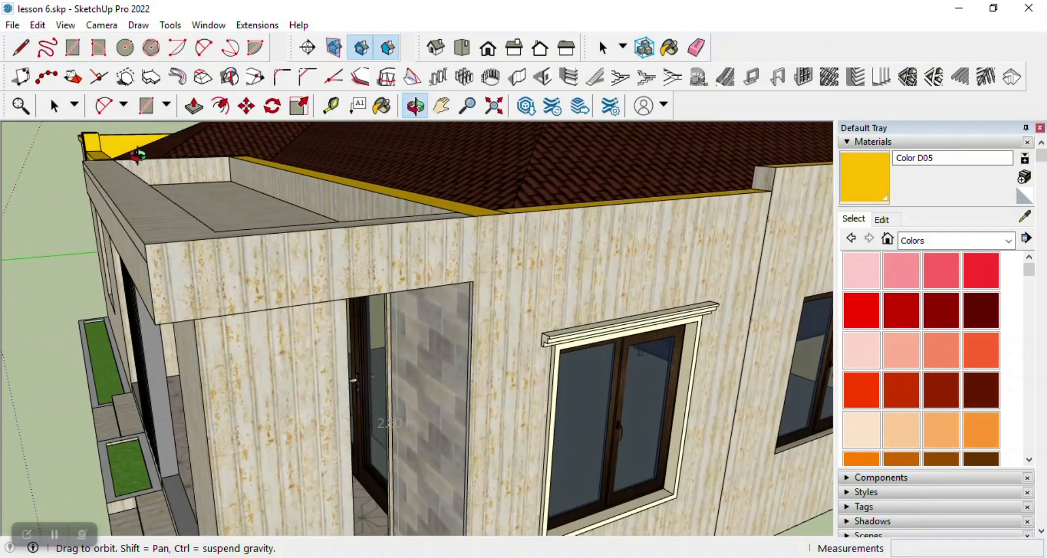
left_click(21, 47)
left_click(147, 263)
scroll(398, 257, "down", 5)
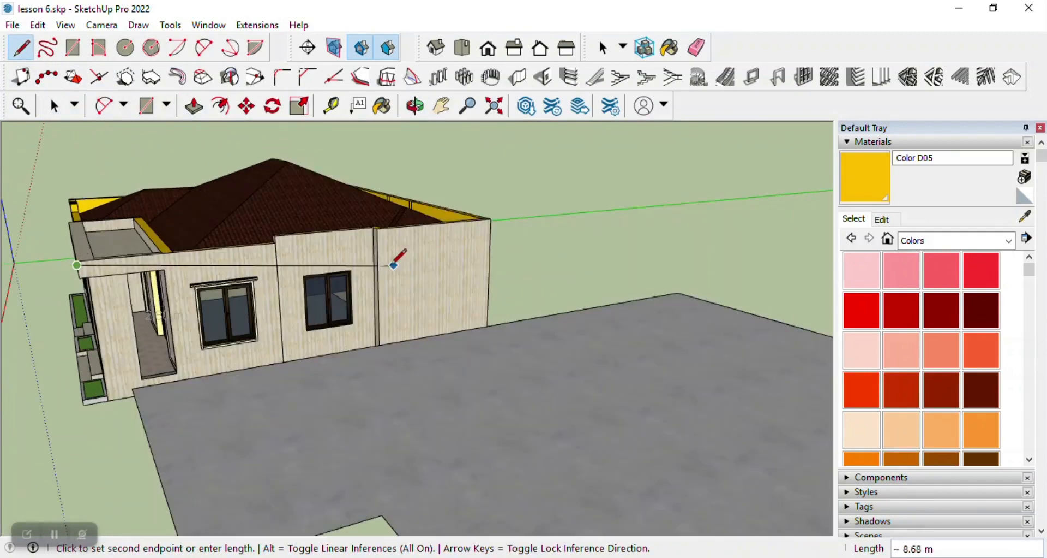
scroll(285, 240, "up", 6)
scroll(265, 252, "up", 1)
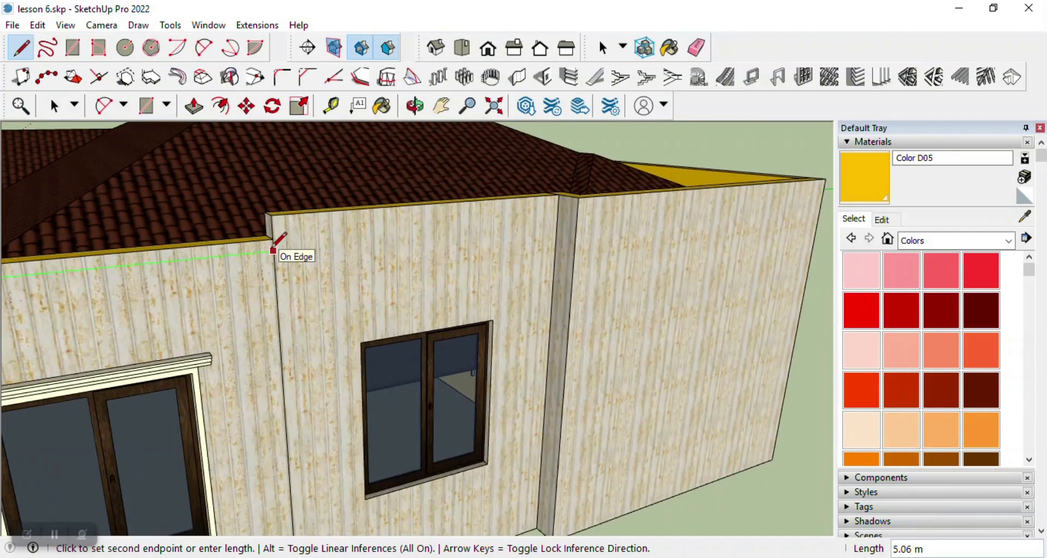
scroll(273, 249, "up", 2)
left_click(279, 250)
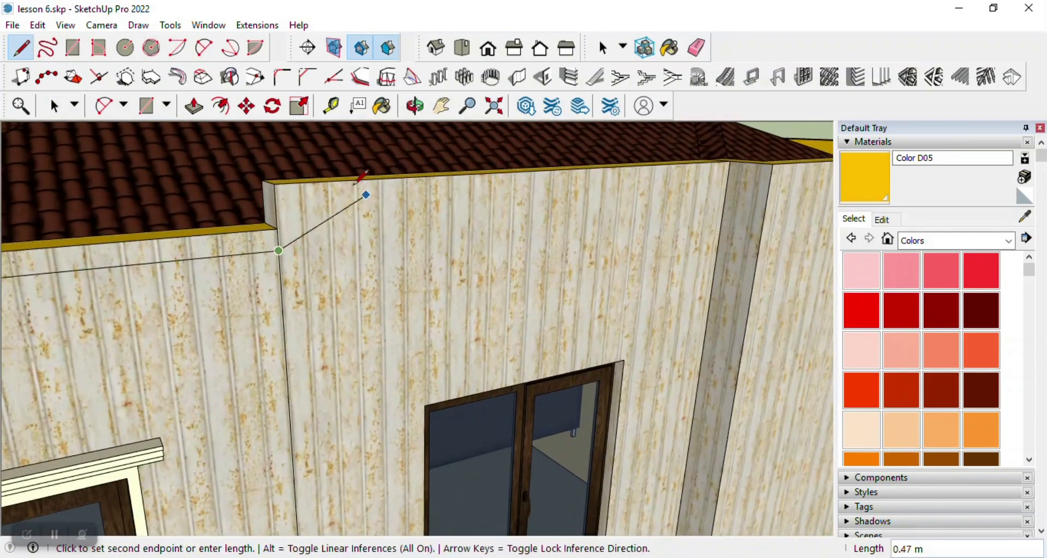
Step: Push/Pull the strip along the top of the lower side wall outward by 0.04 m
left_click(194, 106)
scroll(307, 280, "down", 3)
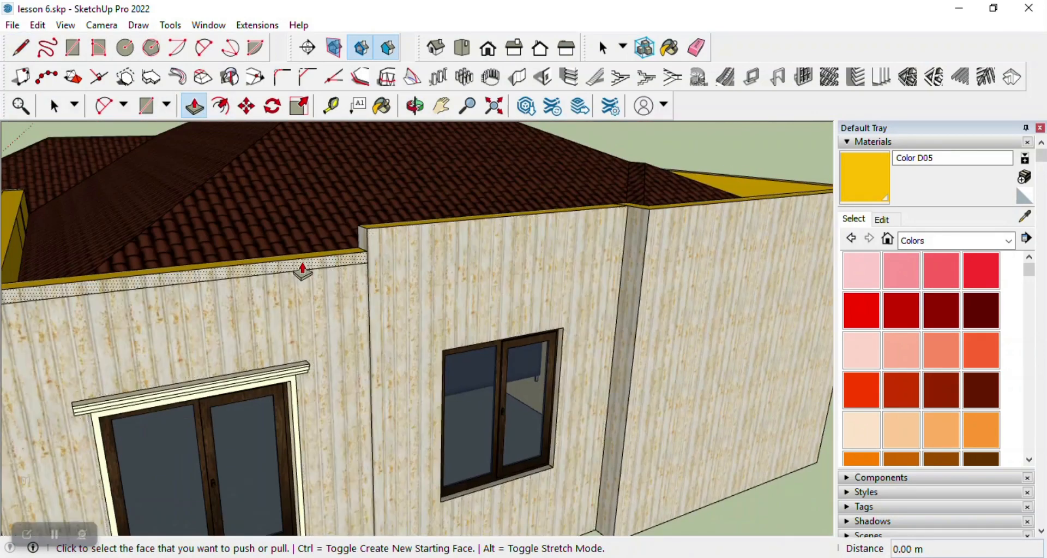
left_click(302, 268)
left_click(312, 274)
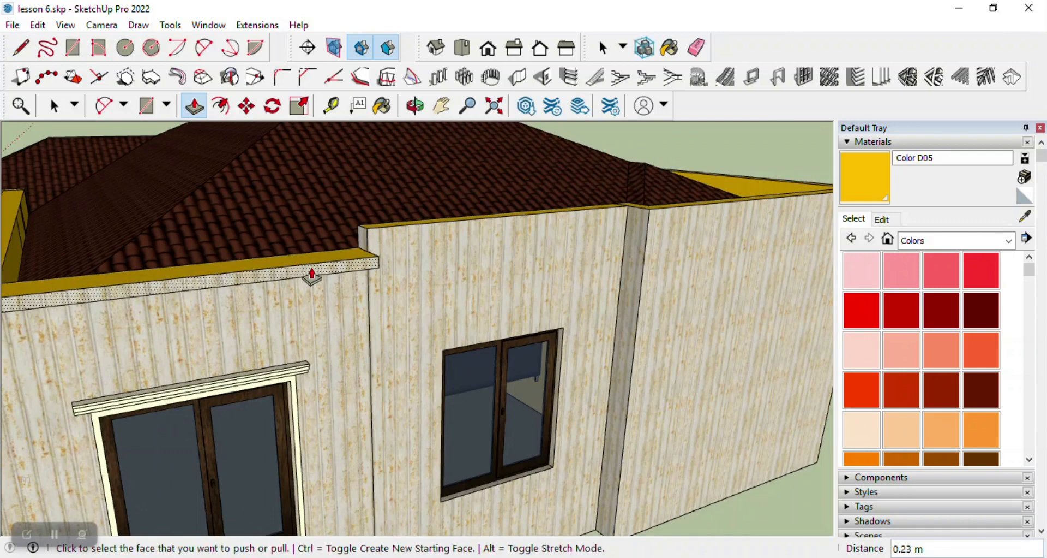
left_click(312, 275)
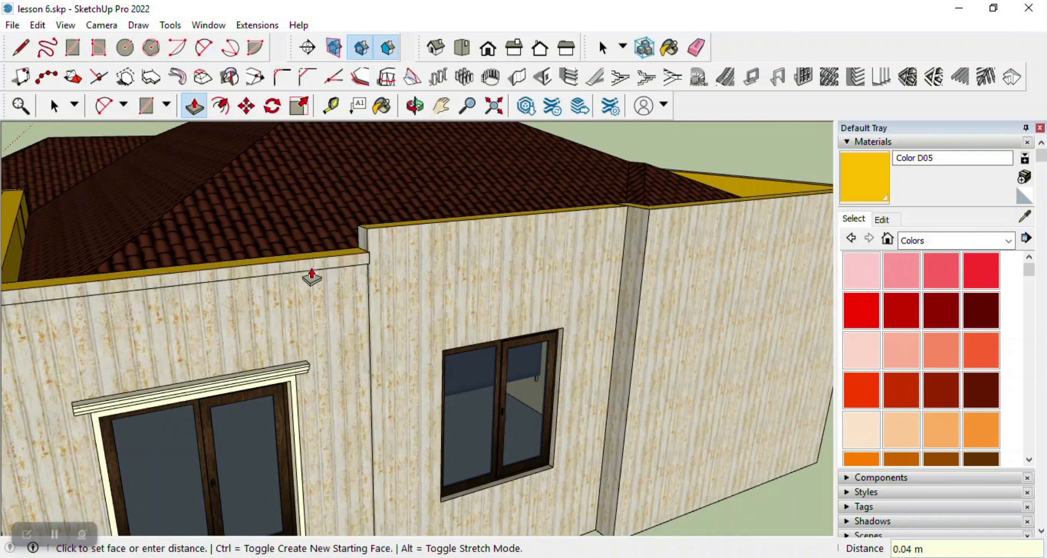
left_click(312, 275)
Step: Push/Pull the strip along the top of the porch parapet's front face outward by 0.04 m
scroll(312, 275, "down", 5)
scroll(249, 241, "up", 6)
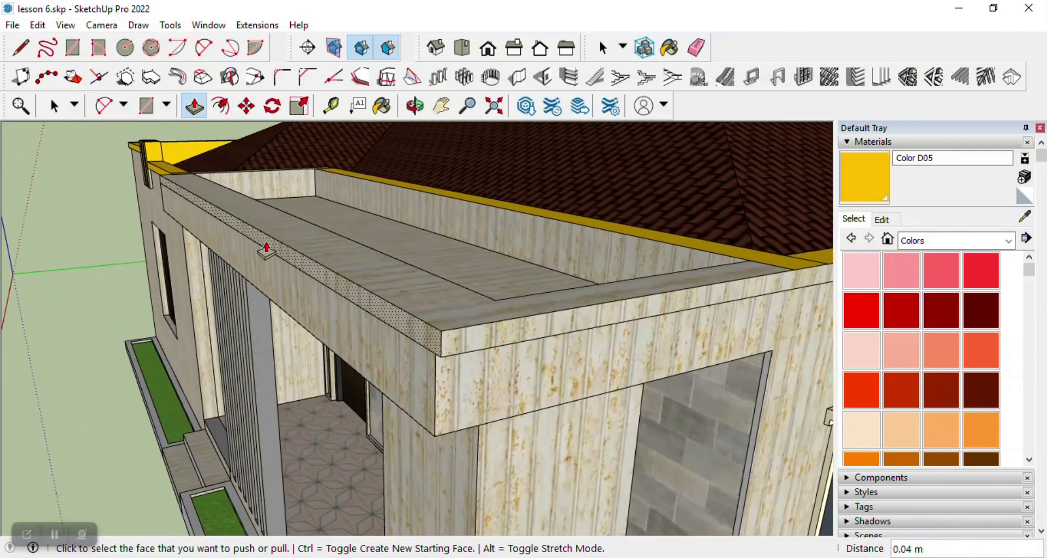
left_click(378, 318)
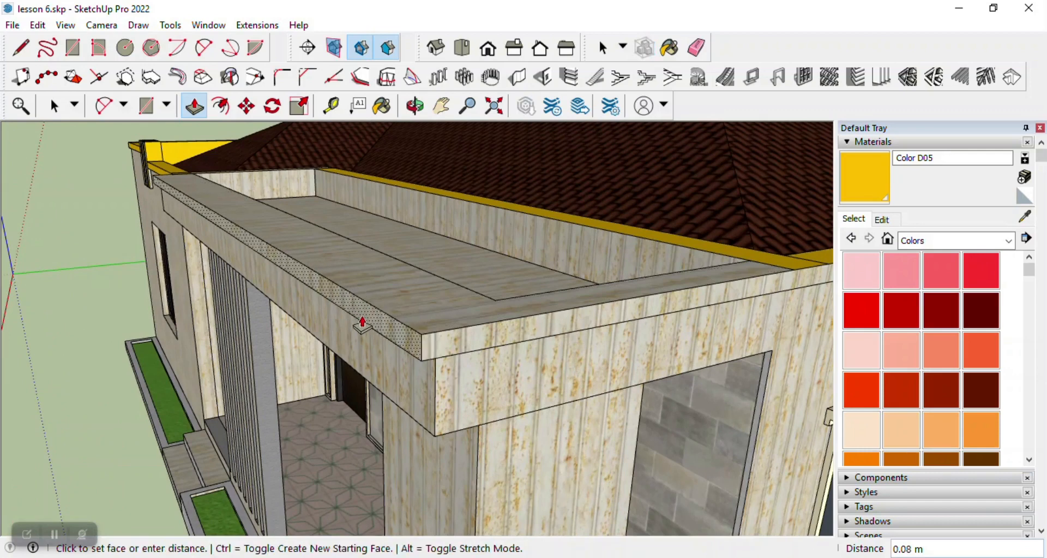
left_click(362, 321)
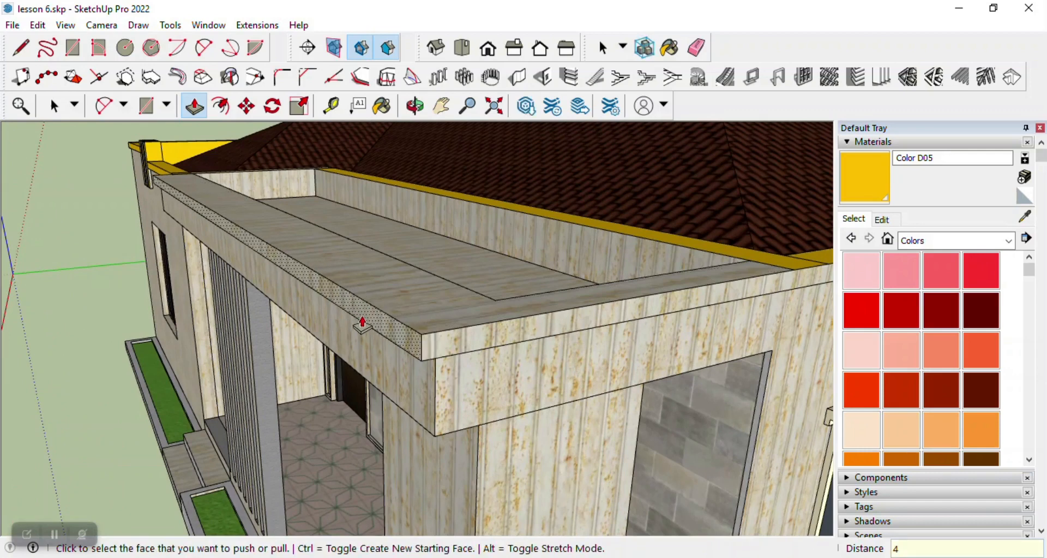
double_click(363, 323)
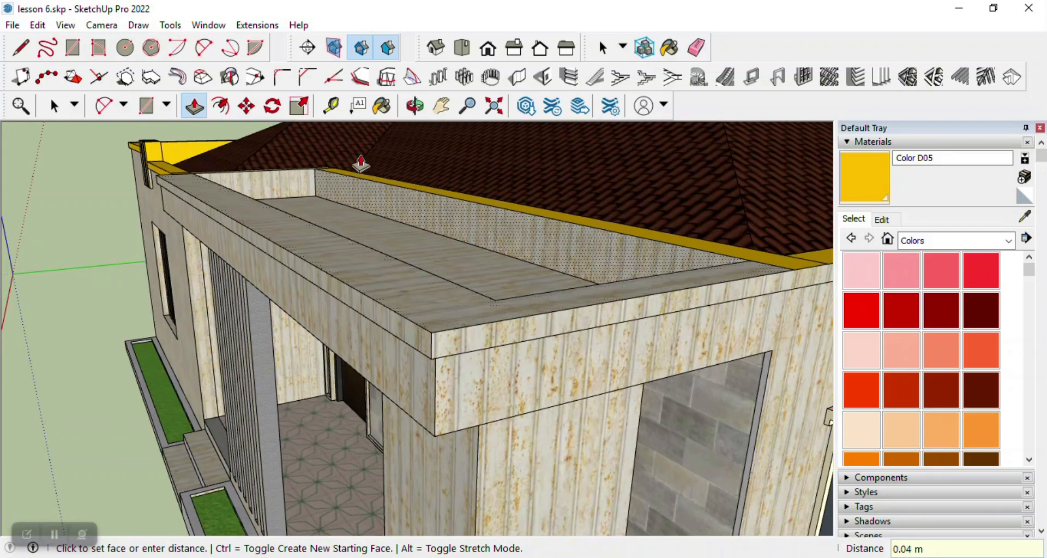
Step: Paint the projecting trim bands on the porch front and the lower side wall with yellow Color D05
left_click(383, 106)
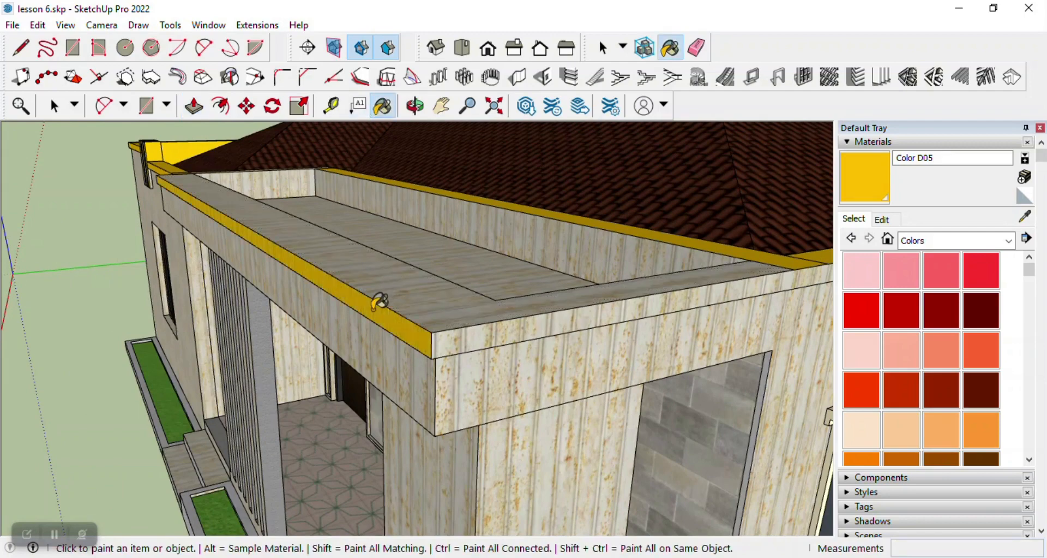
scroll(499, 330, "down", 3)
middle_click_drag(494, 349, 469, 265)
scroll(465, 264, "down", 4)
scroll(407, 276, "up", 2)
scroll(332, 276, "down", 4)
Step: Draw a horizontal line across the taller side wall section just below its top edge, from one corner to the other
middle_click_drag(483, 314, 262, 389)
scroll(262, 388, "down", 4)
middle_click_drag(477, 374, 396, 240)
scroll(460, 356, "up", 4)
scroll(396, 240, "up", 4)
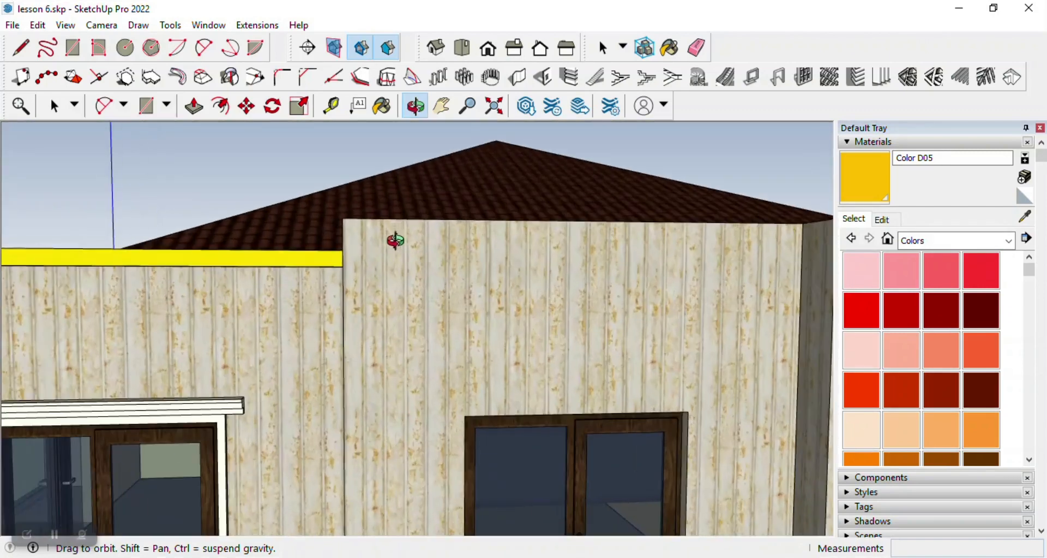
scroll(329, 325, "down", 3)
middle_click_drag(328, 325, 459, 315)
scroll(374, 271, "up", 3)
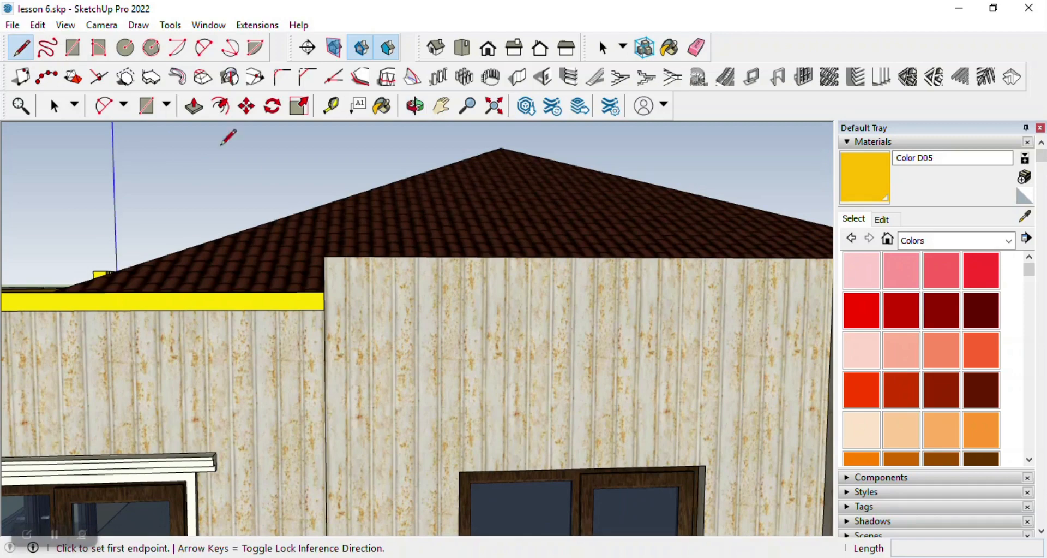
left_click(324, 273)
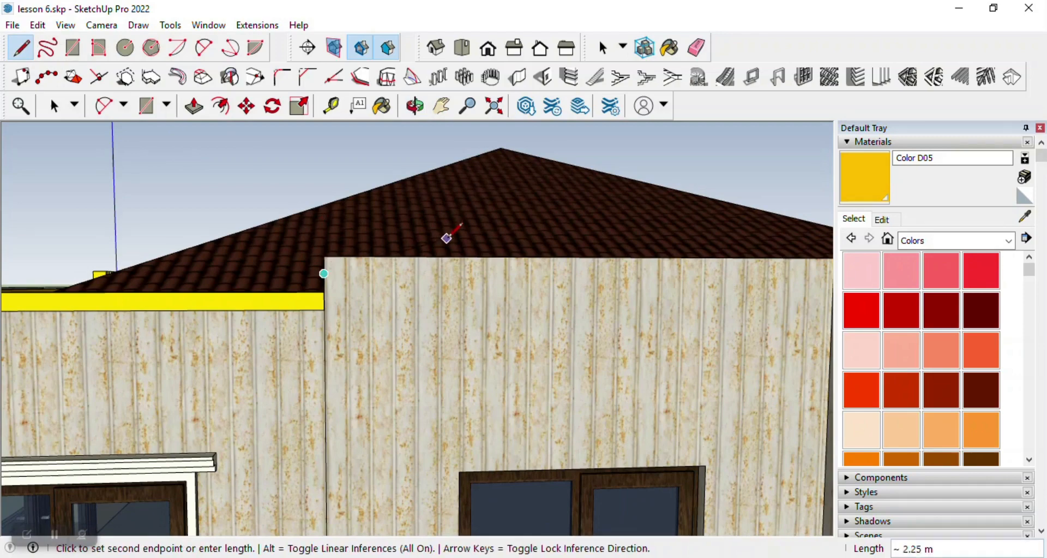
left_click(617, 274)
scroll(621, 262, "down", 2)
scroll(675, 265, "up", 2)
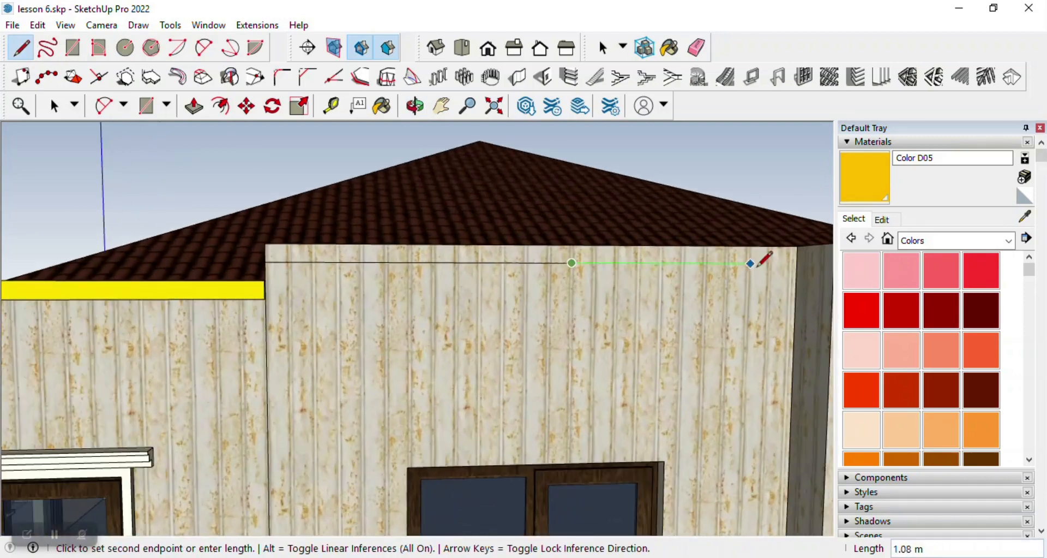
left_click(797, 263)
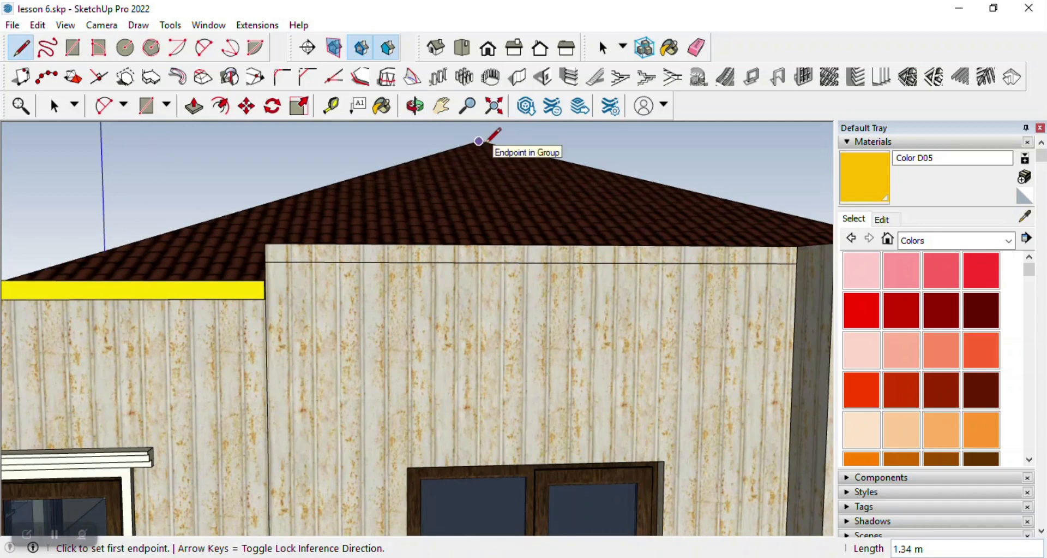
Step: Push/Pull the strip along the top of the taller side wall section outward by 4 cm
left_click(193, 106)
left_click(298, 266)
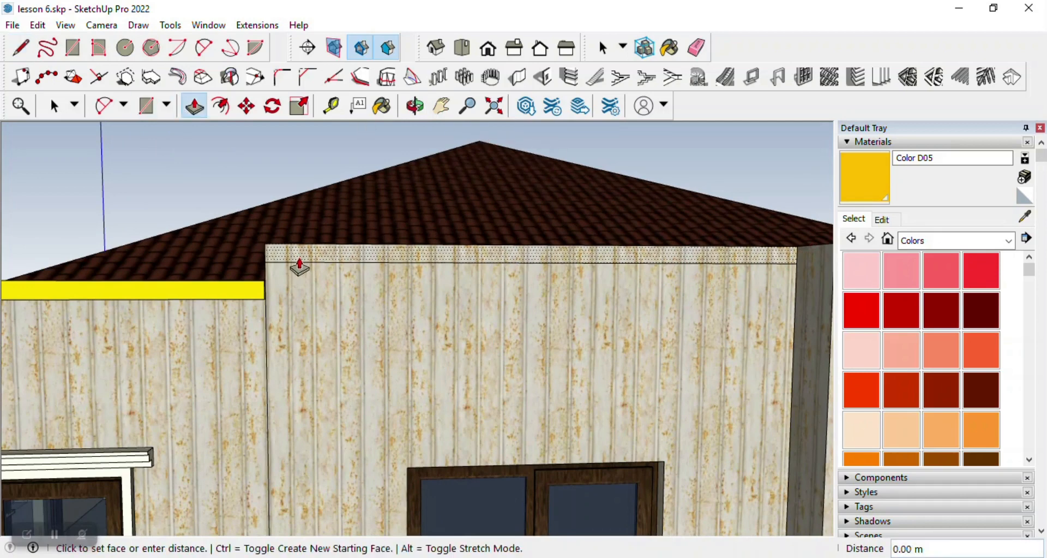
left_click(277, 267)
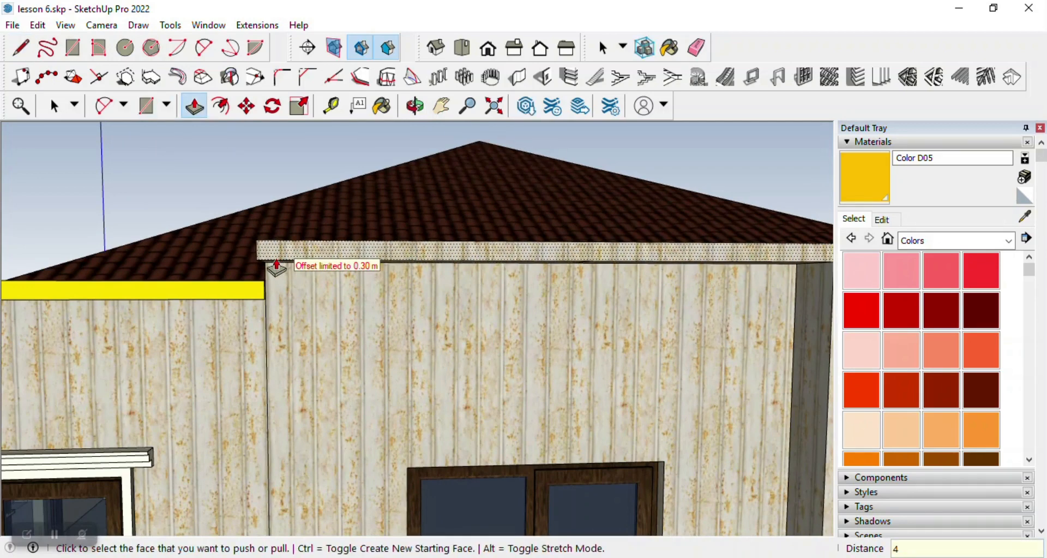
type("4cm")
key("Return")
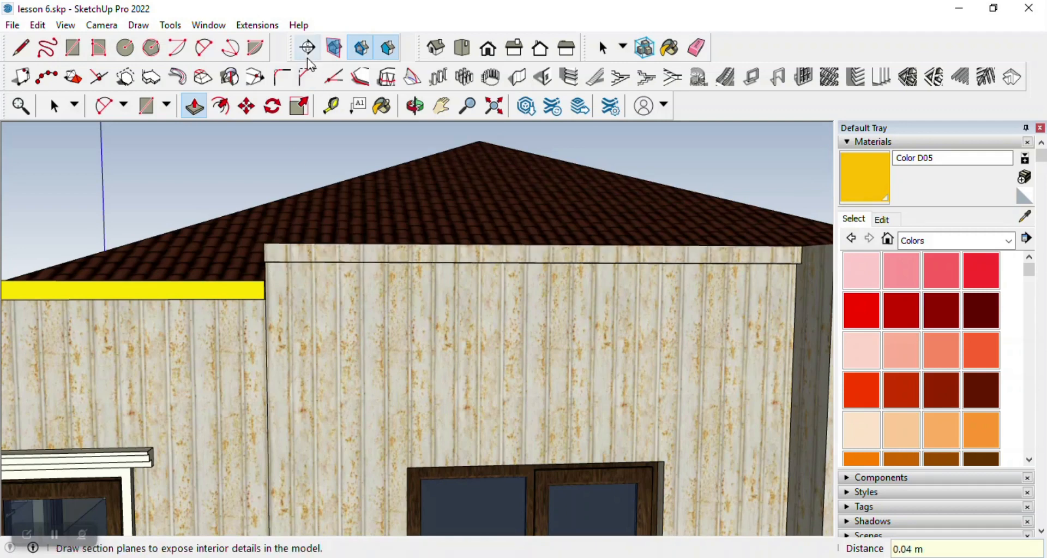
Step: Paint the taller side wall section's trim band with yellow Color D05
left_click(370, 106)
left_click(382, 106)
left_click(371, 250)
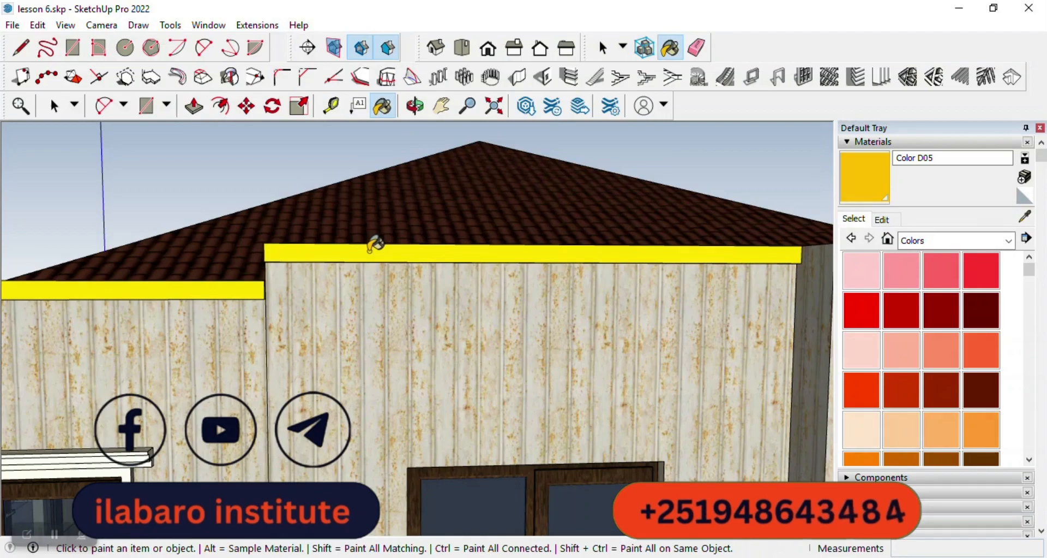
Step: Draw a 0.20 m by about 0.07 m upright rectangle on the taller side wall's corner, between the lower and upper trim bands
scroll(370, 250, "down", 5)
mouse_move(370, 250)
middle_mouse_down()
mouse_move(365, 257)
mouse_move(624, 308)
mouse_move(529, 379)
mouse_move(547, 329)
middle_mouse_up()
scroll(594, 264, "up", 8)
middle_click_drag(604, 222, 498, 146)
scroll(454, 202, "up", 3)
scroll(441, 200, "up", 4)
scroll(447, 193, "down", 5)
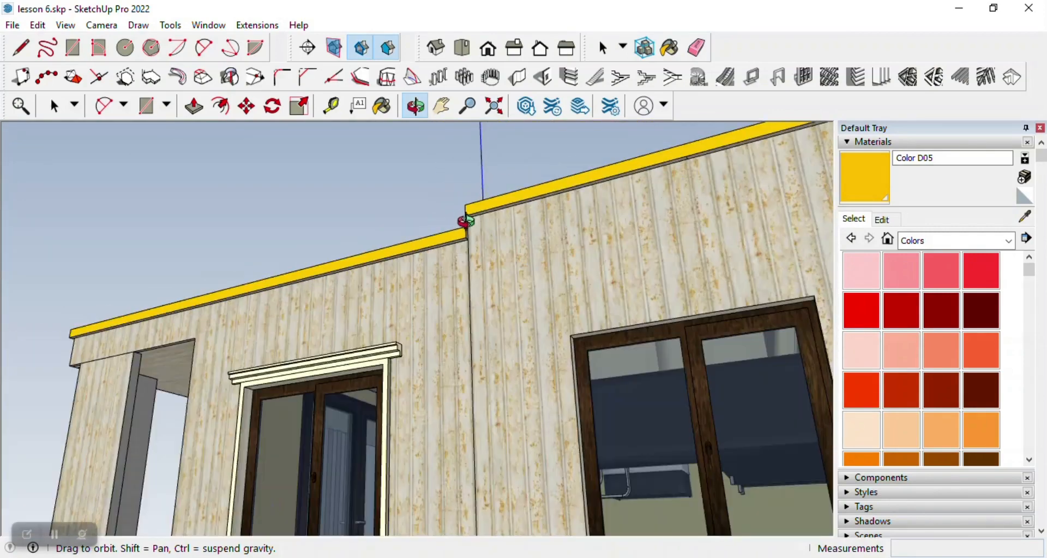
scroll(467, 202, "up", 2)
scroll(467, 203, "up", 3)
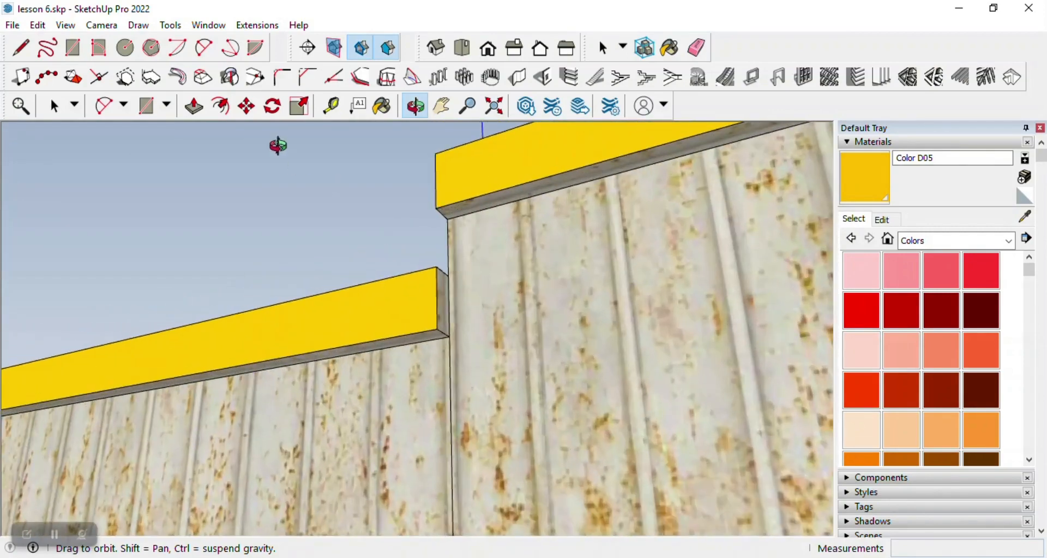
left_click(166, 105)
left_click(221, 105)
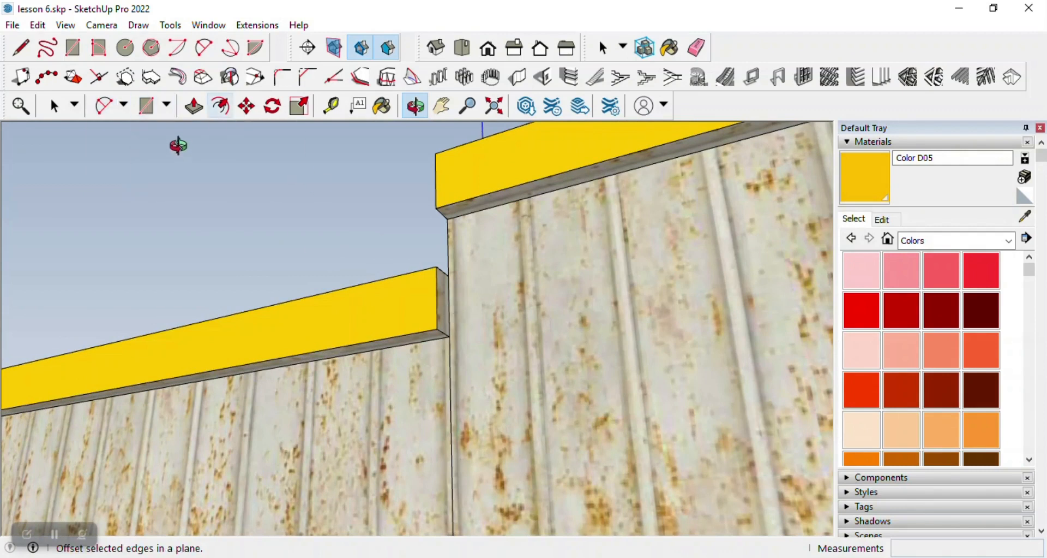
left_click(152, 107)
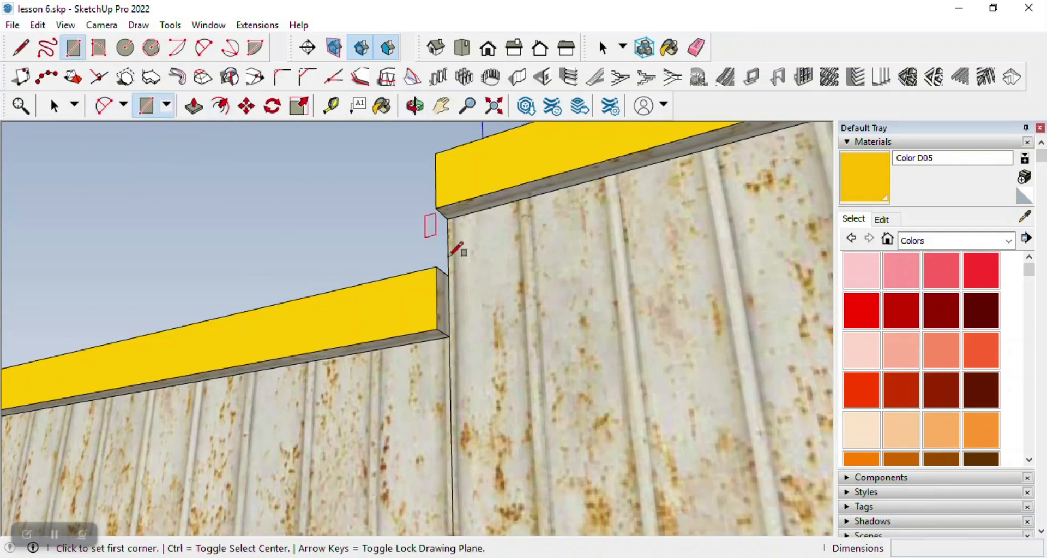
left_click(449, 336)
left_click(489, 207)
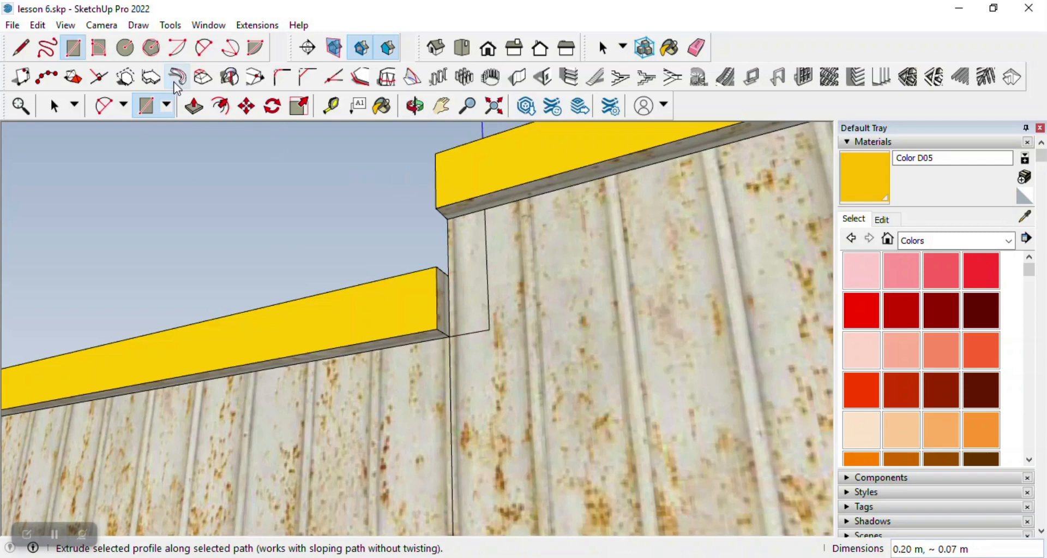
Step: Push/Pull the small rectangle between the two trim bands outward by 0.04 m, flush with the bands
left_click(194, 105)
left_click(466, 251)
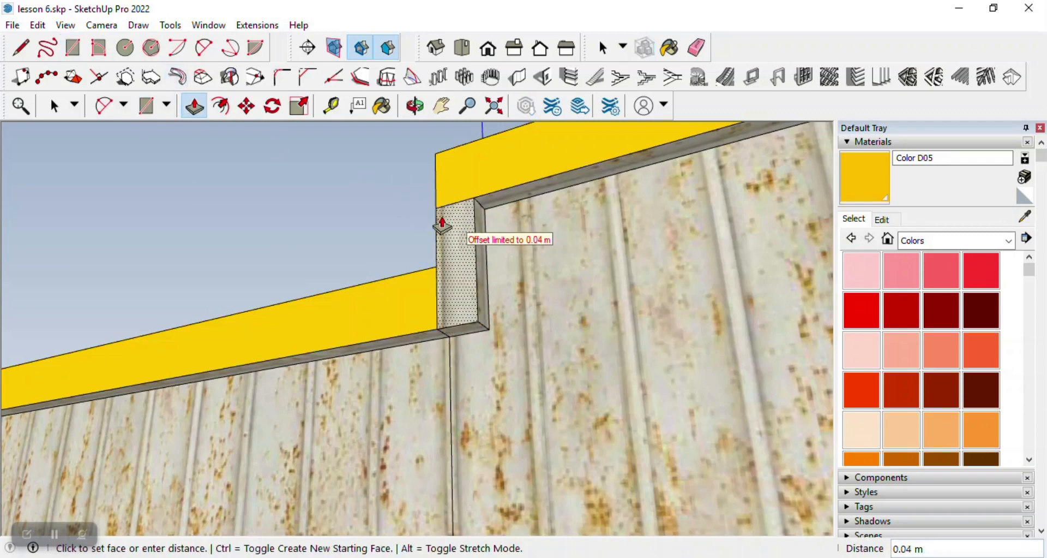
left_click(460, 218)
Step: Paint the upright connecting trim piece and the taller parapet's exposed end face at the step with yellow Color D05
left_click(382, 105)
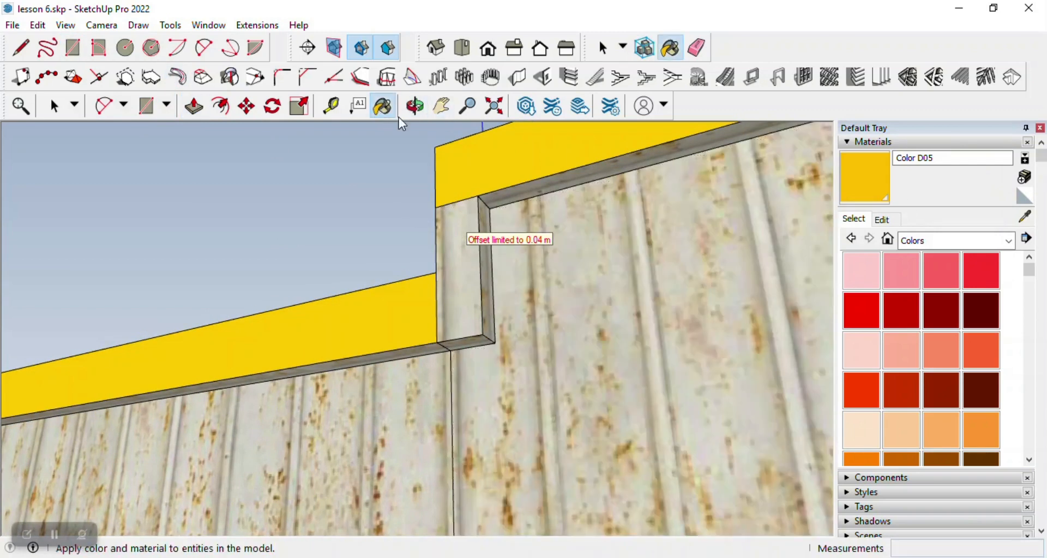
left_click(468, 217)
key("o")
left_click_drag(458, 222, 586, 315)
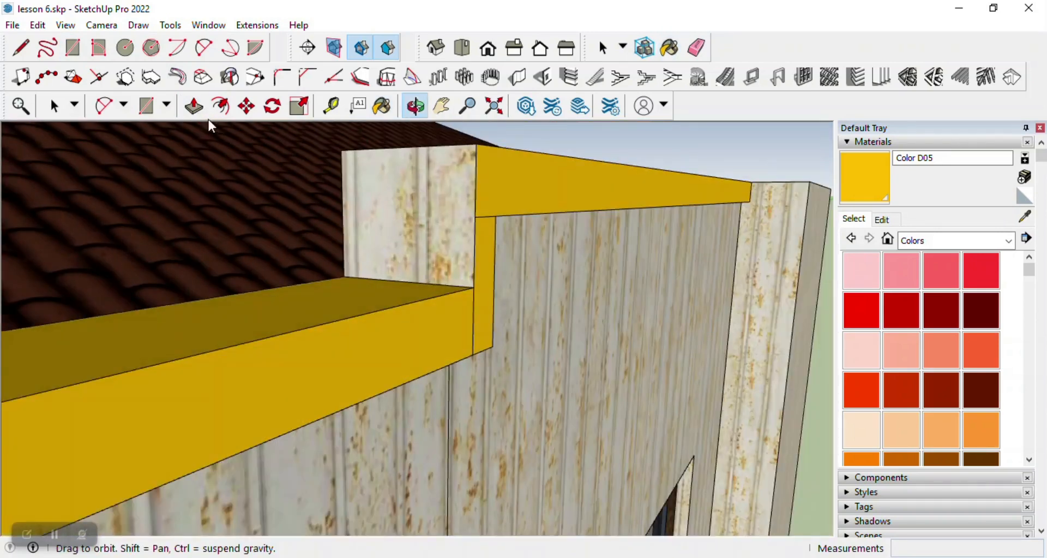
left_click(384, 108)
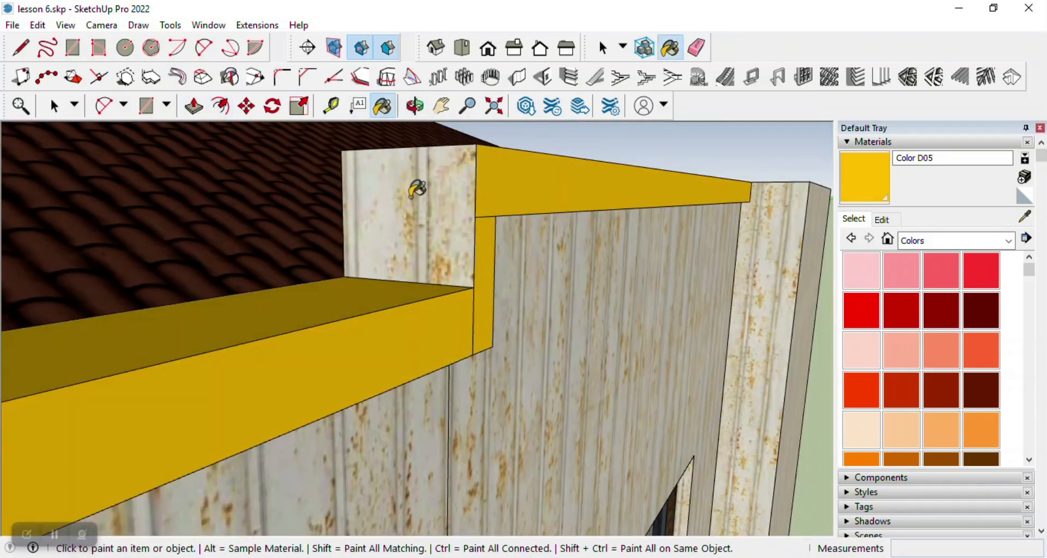
left_click(470, 198)
Step: Examine the yellow trim around the porch, side wall and whole house from near and far
key("o")
scroll(573, 304, "down", 10)
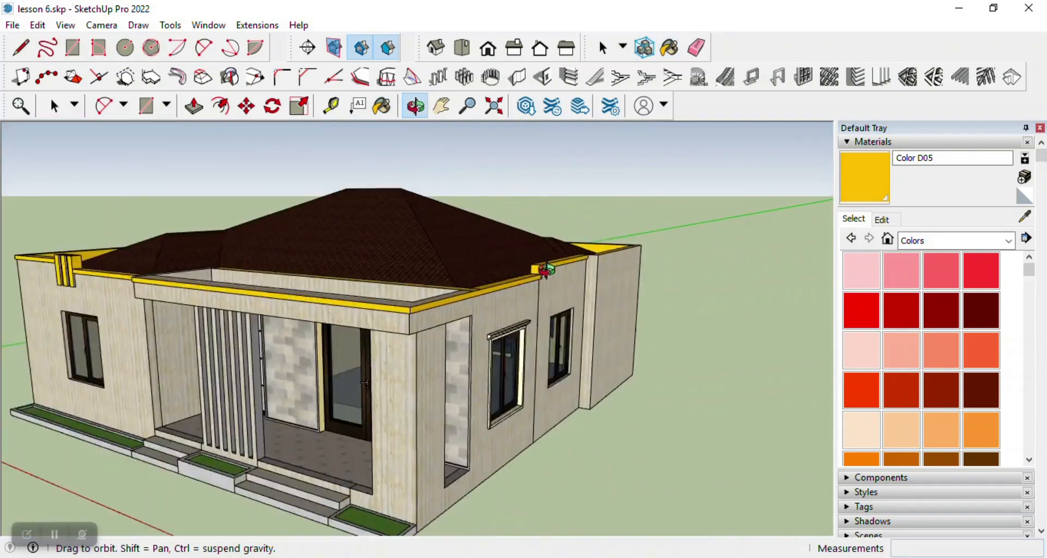
scroll(521, 288, "up", 5)
left_click_drag(521, 287, 552, 253)
scroll(446, 280, "up", 3)
scroll(498, 296, "down", 3)
scroll(451, 290, "up", 1)
scroll(450, 290, "down", 1)
scroll(451, 290, "down", 4)
left_click_drag(451, 289, 453, 324)
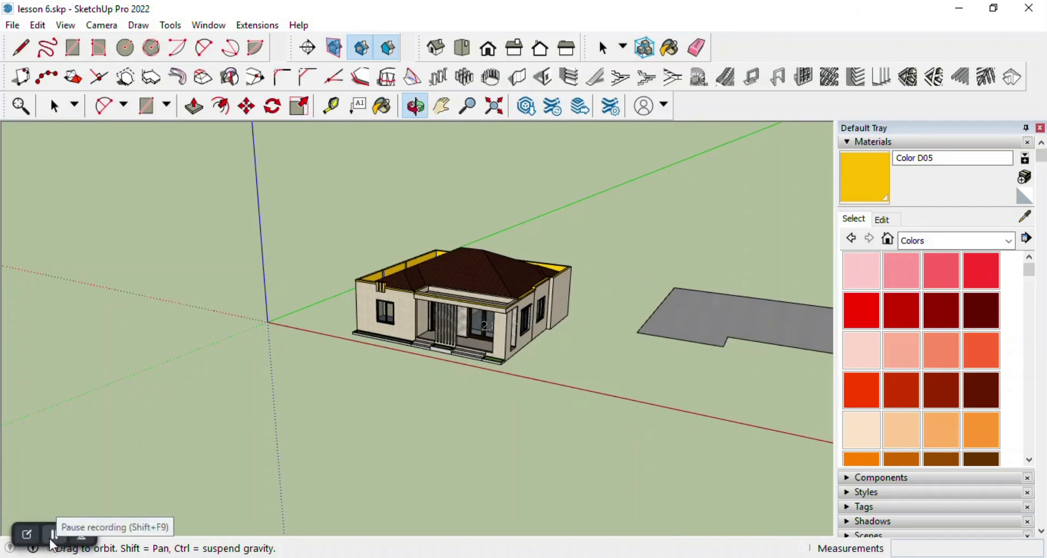
Step: Examine the whole house and its yellow trim from the front, the sides and above
scroll(478, 266, "up", 5)
left_click_drag(464, 398, 334, 309)
left_click_drag(392, 322, 489, 379)
scroll(612, 337, "down", 4)
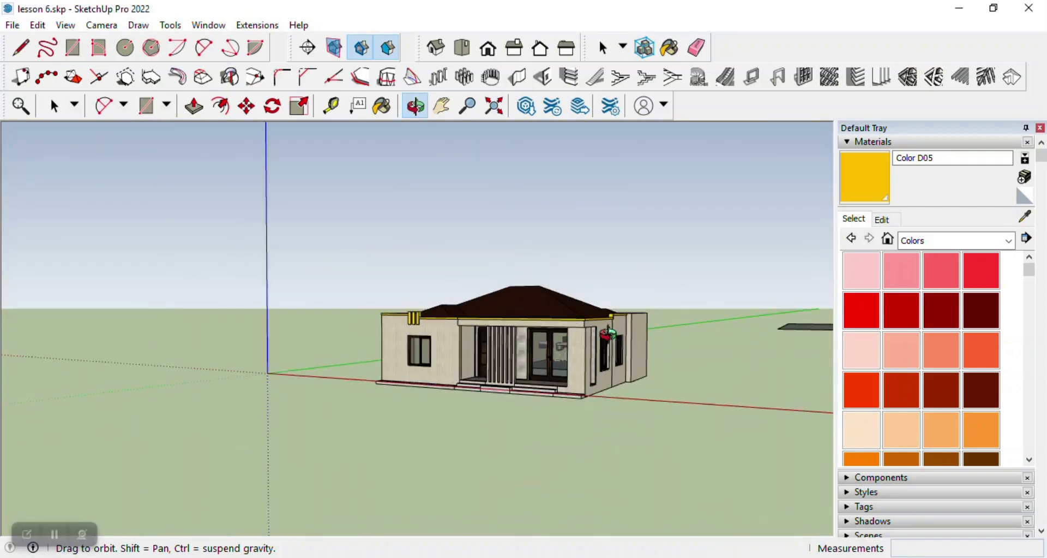
left_click_drag(520, 314, 551, 498)
scroll(471, 414, "up", 2)
scroll(505, 404, "down", 4)
left_click_drag(305, 407, 515, 370)
left_click_drag(634, 365, 375, 376)
scroll(496, 339, "down", 5)
scroll(575, 322, "up", 3)
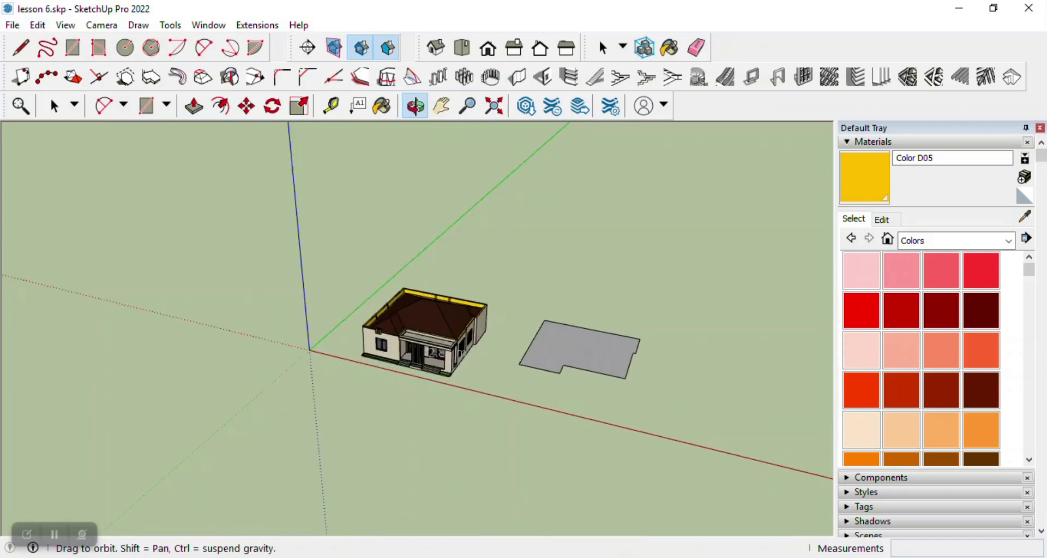
Step: Delete the leftover grey floor-plan face lying beside the house
key("b")
left_click(54, 106)
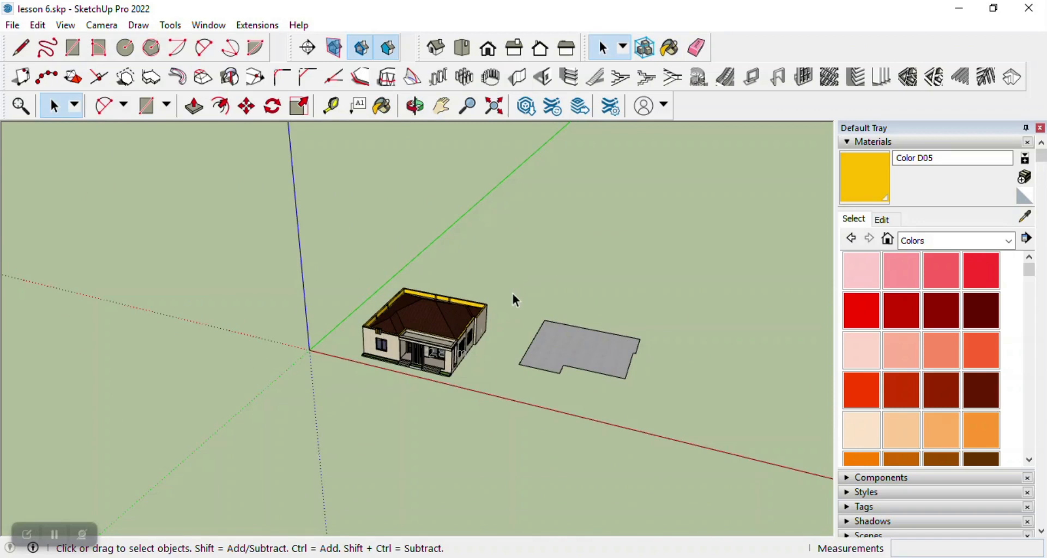
left_click_drag(659, 422, 661, 420)
key("Delete")
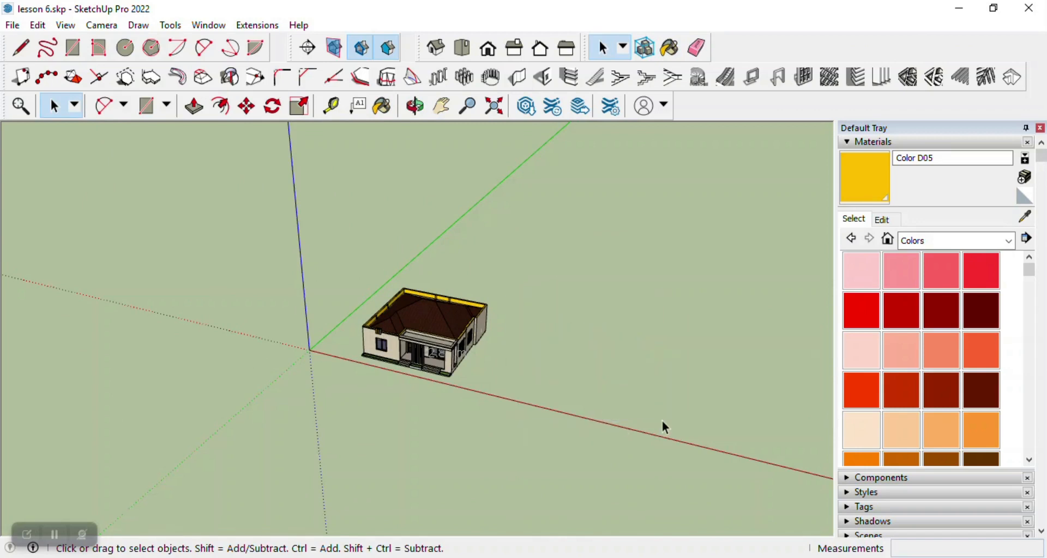
Step: Draw a 15 m by 15 m rectangle flat on the ground, on the opposite side of the origin from the house
scroll(545, 353, "up", 1)
scroll(600, 360, "down", 2)
scroll(499, 336, "up", 8)
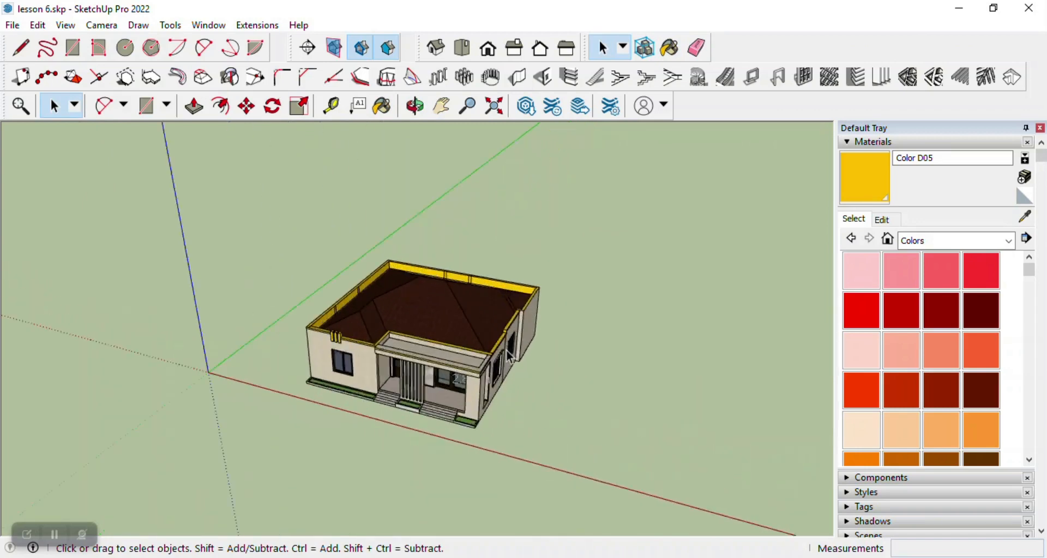
left_click(415, 107)
left_click_drag(546, 180, 505, 391)
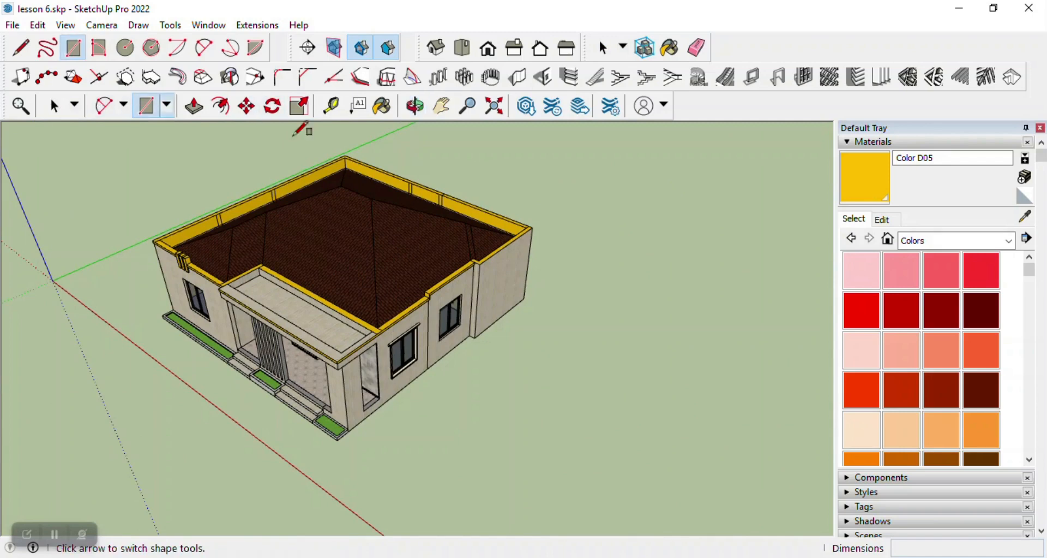
scroll(528, 337, "down", 3)
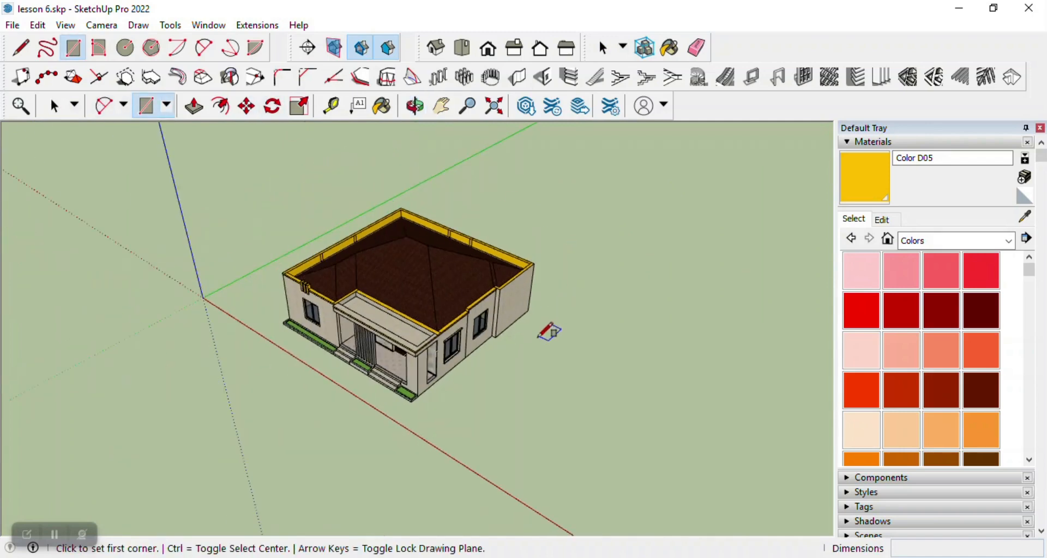
scroll(571, 305, "down", 3)
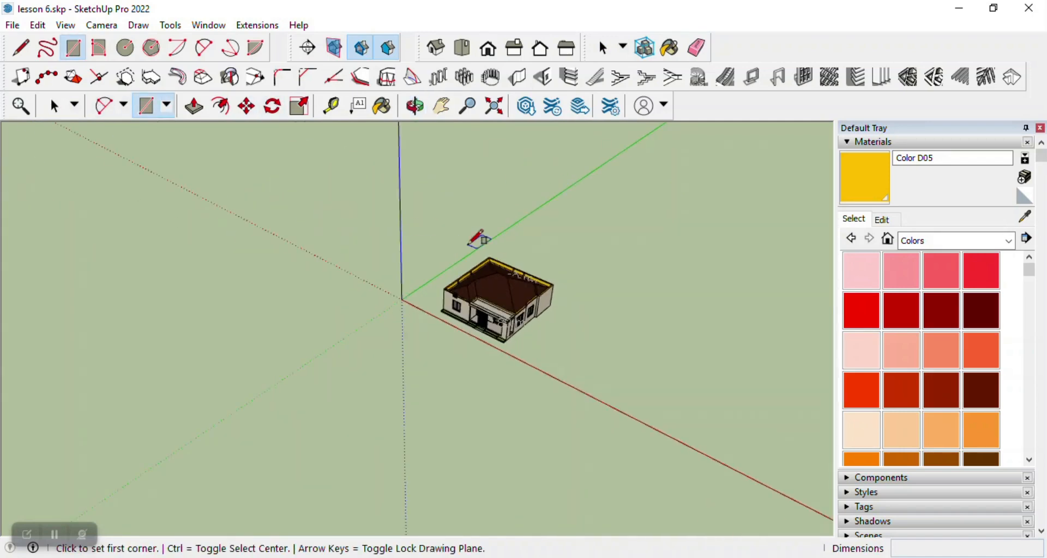
left_click(216, 310)
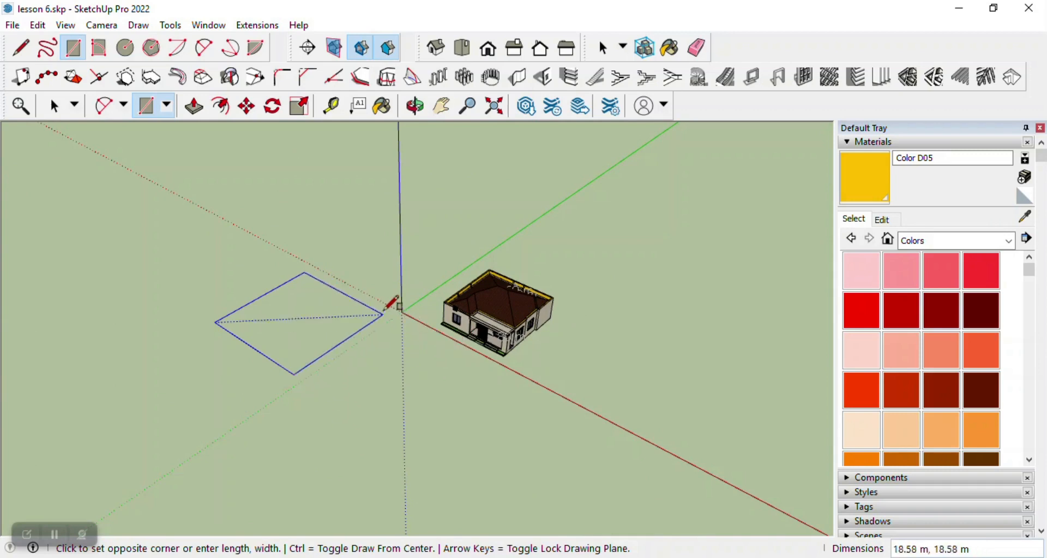
left_click(401, 311)
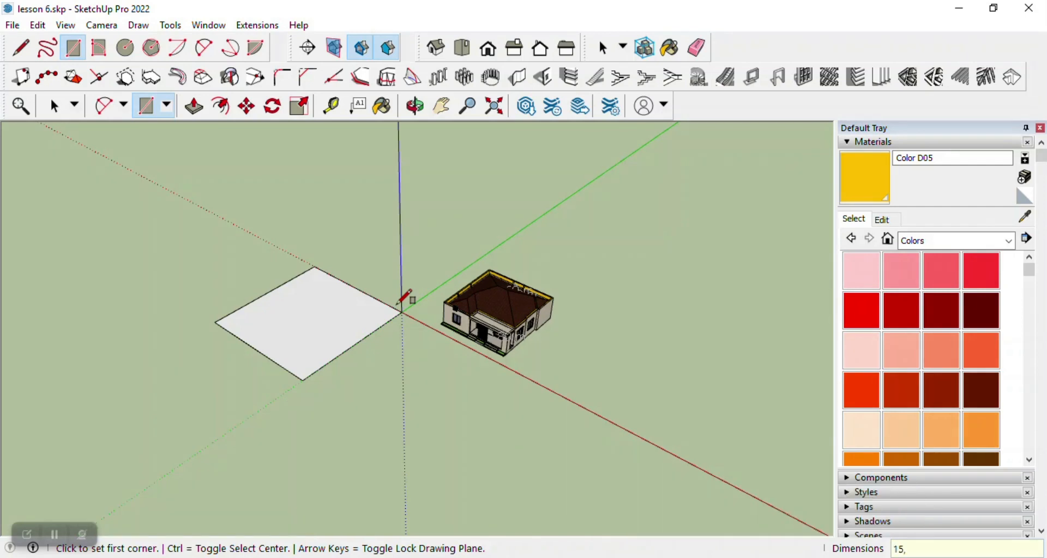
key("Return")
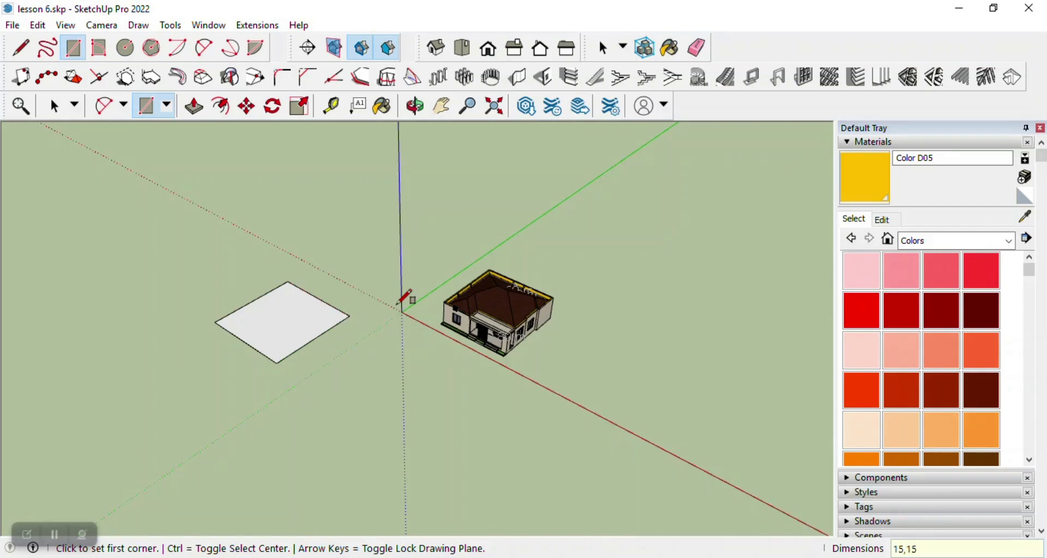
Step: Make the square face and its edges a group
left_click(54, 105)
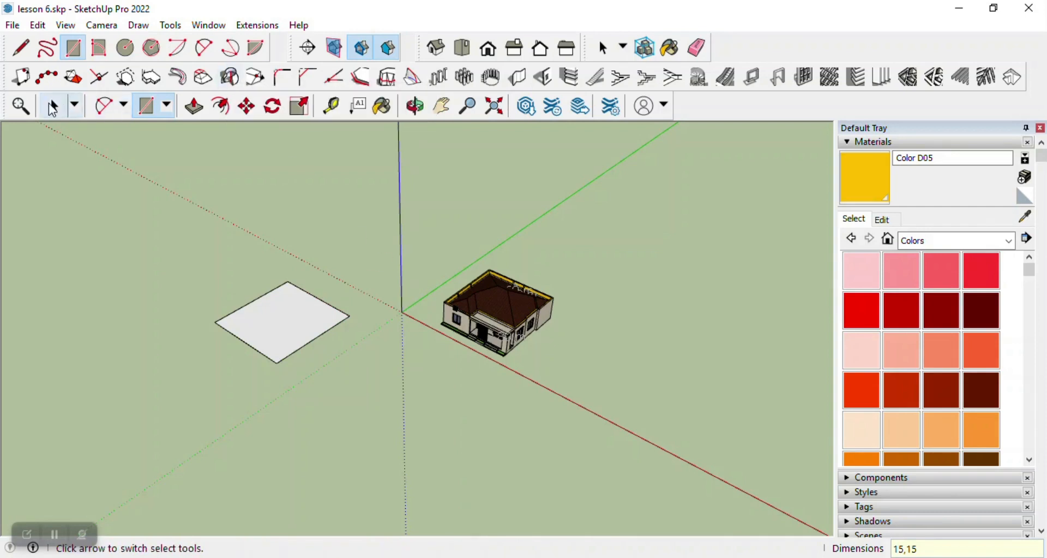
left_click(318, 339)
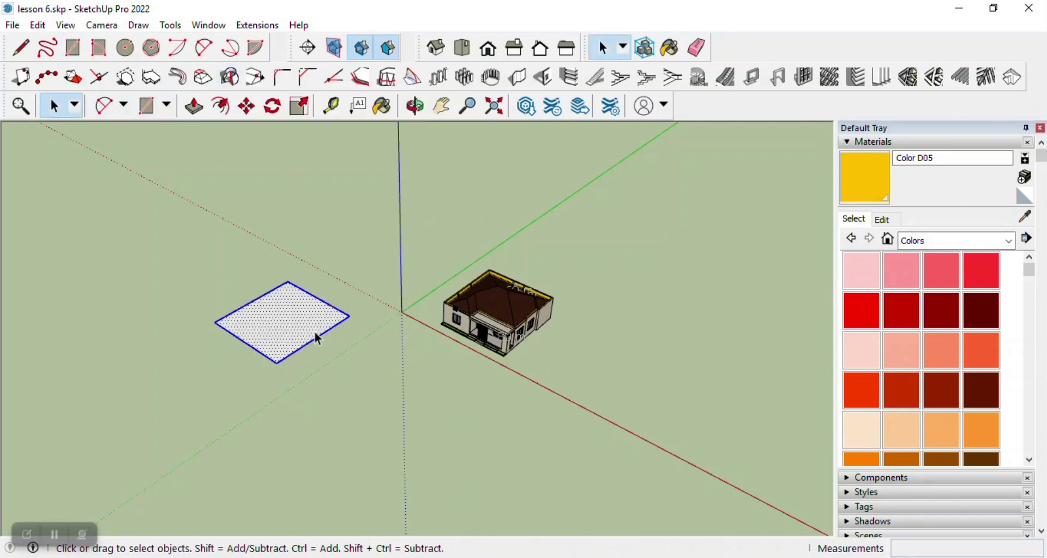
left_click(351, 225)
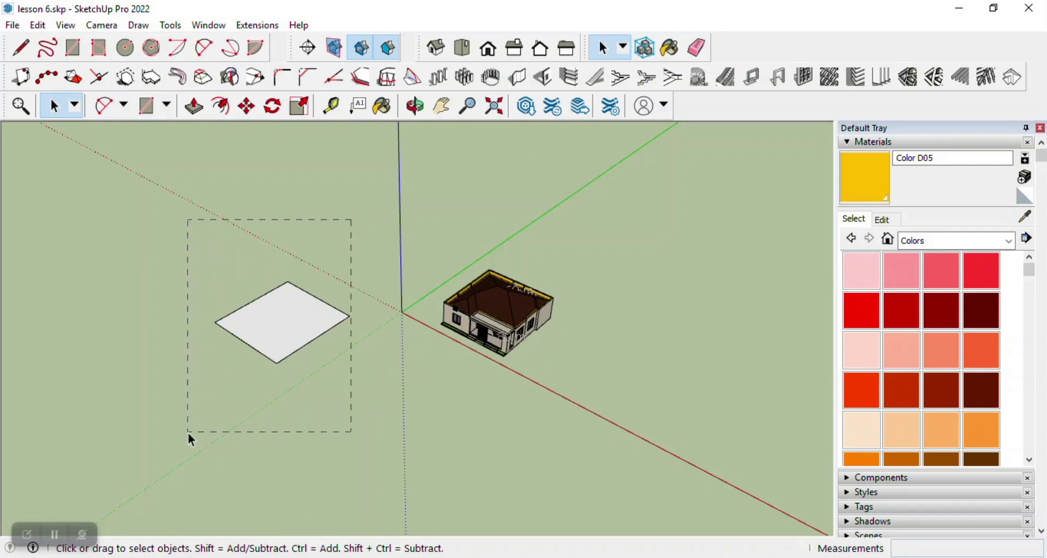
left_click_drag(188, 433, 188, 433)
right_click(260, 336)
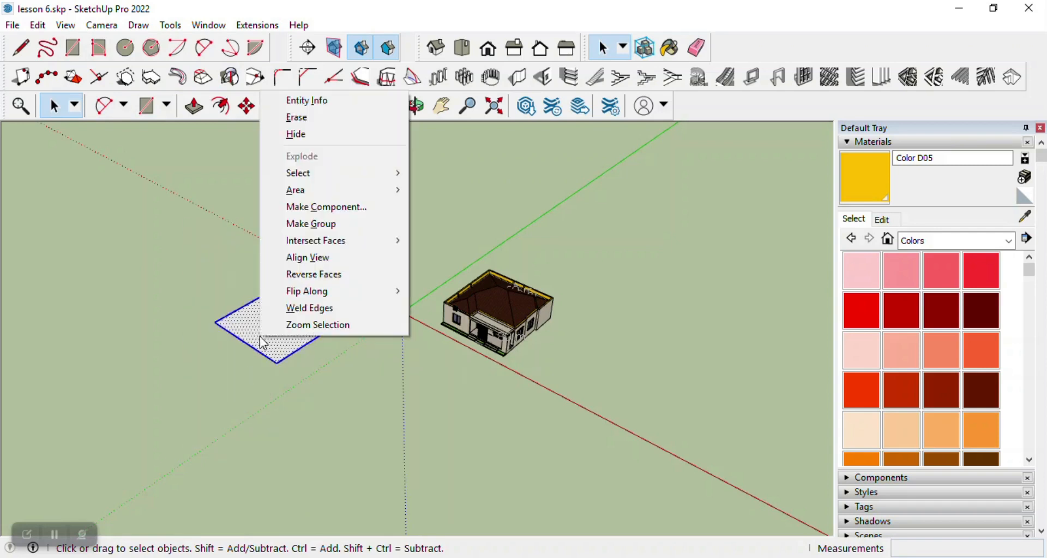
left_click(325, 223)
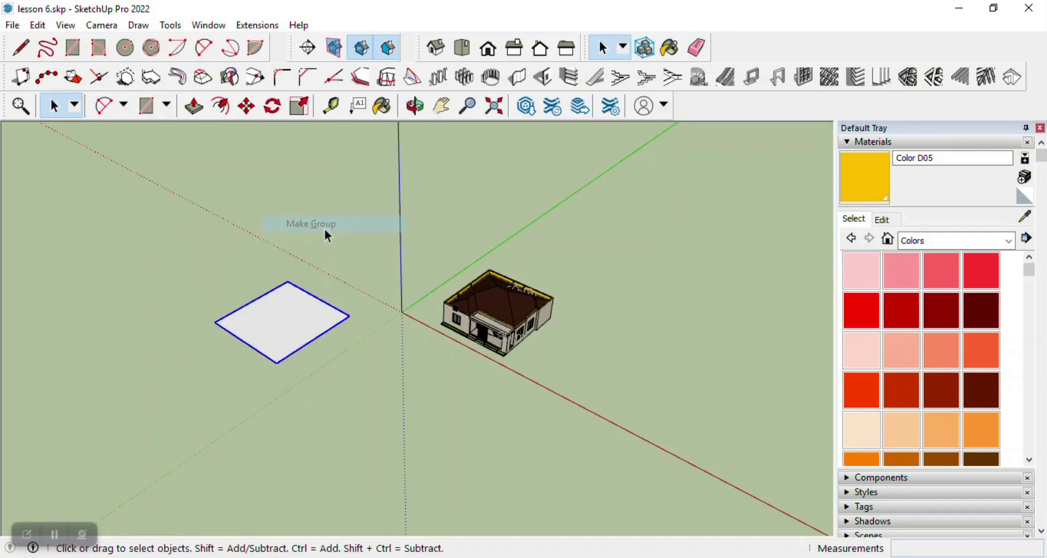
Step: Move the square group by its corner about 33.5 m so that it surrounds the house's footprint
left_click(246, 107)
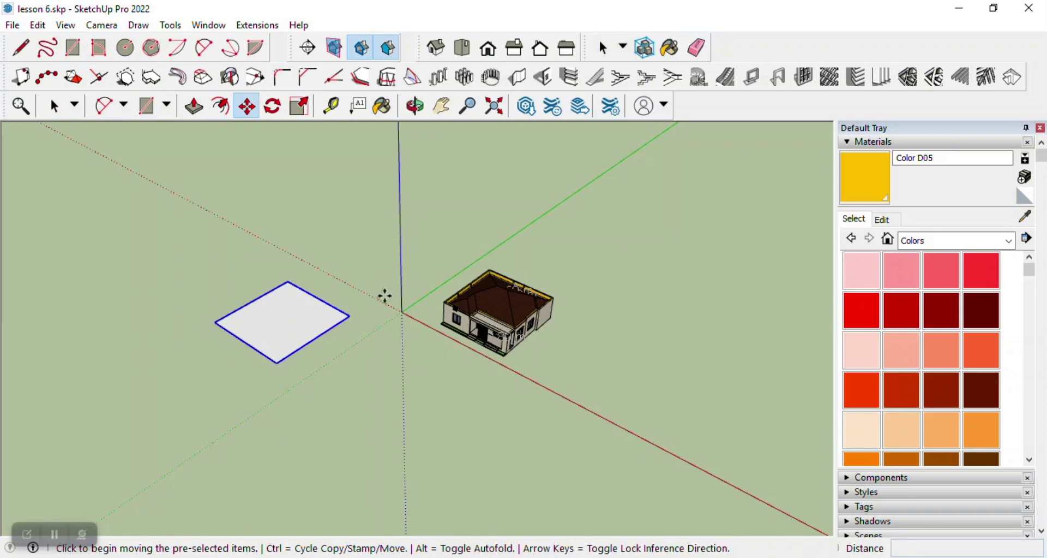
left_click(351, 316)
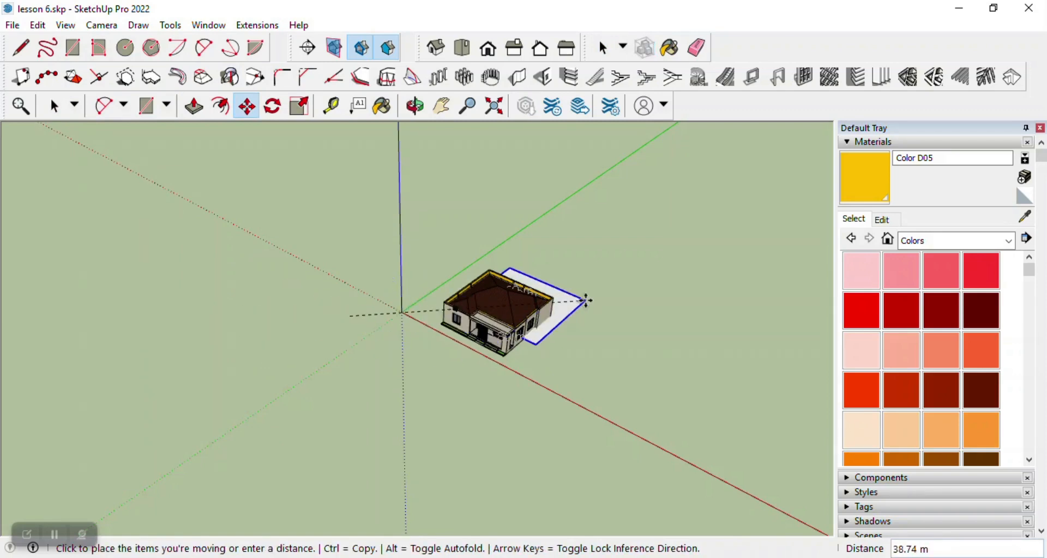
scroll(586, 300, "up", 5)
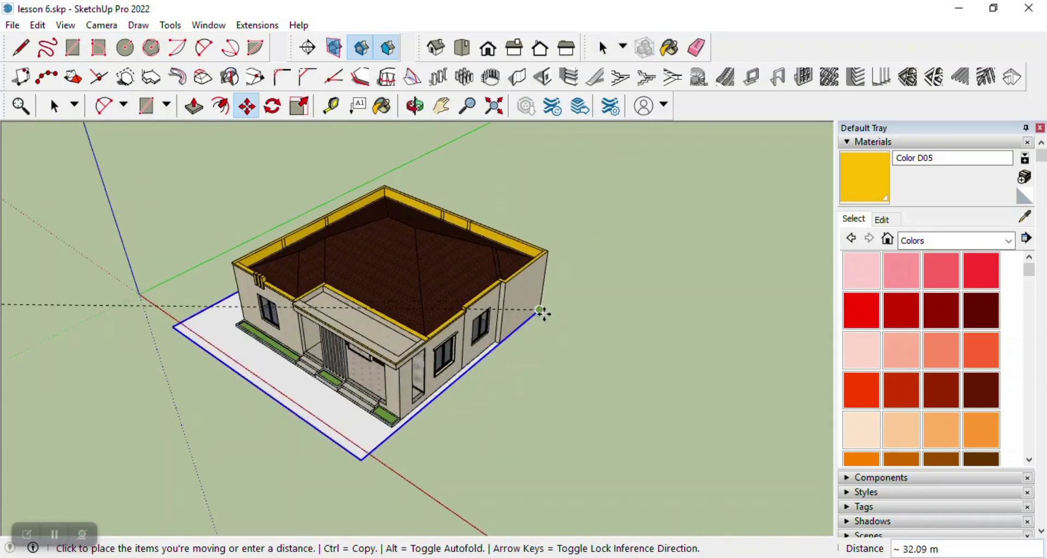
scroll(544, 314, "up", 3)
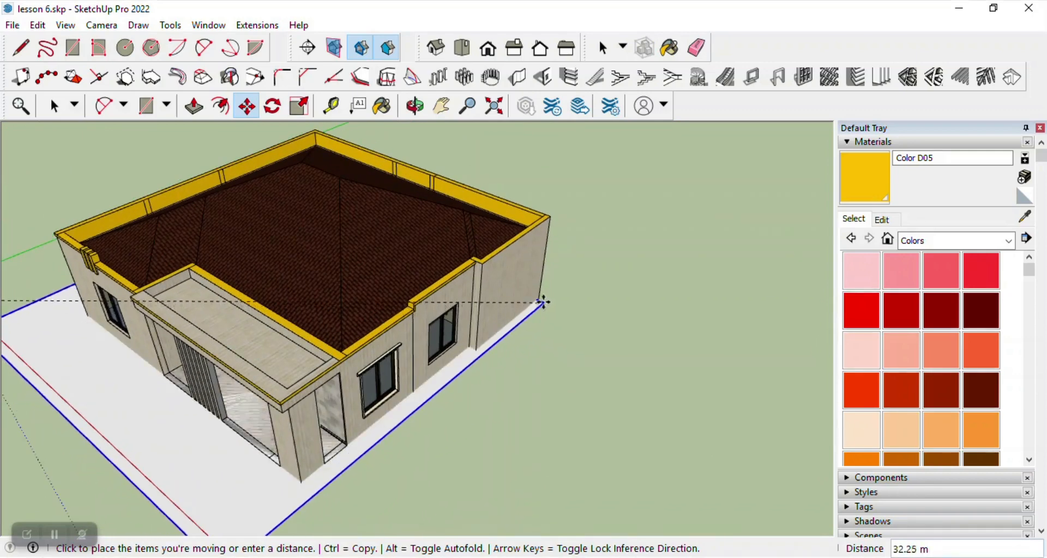
scroll(546, 305, "up", 5)
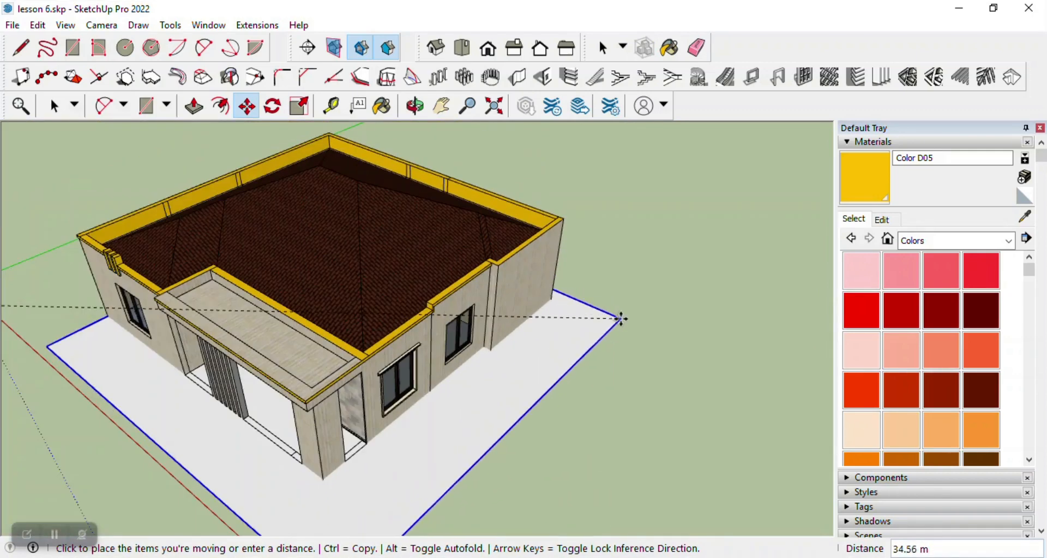
scroll(600, 314, "down", 5)
left_click(590, 303)
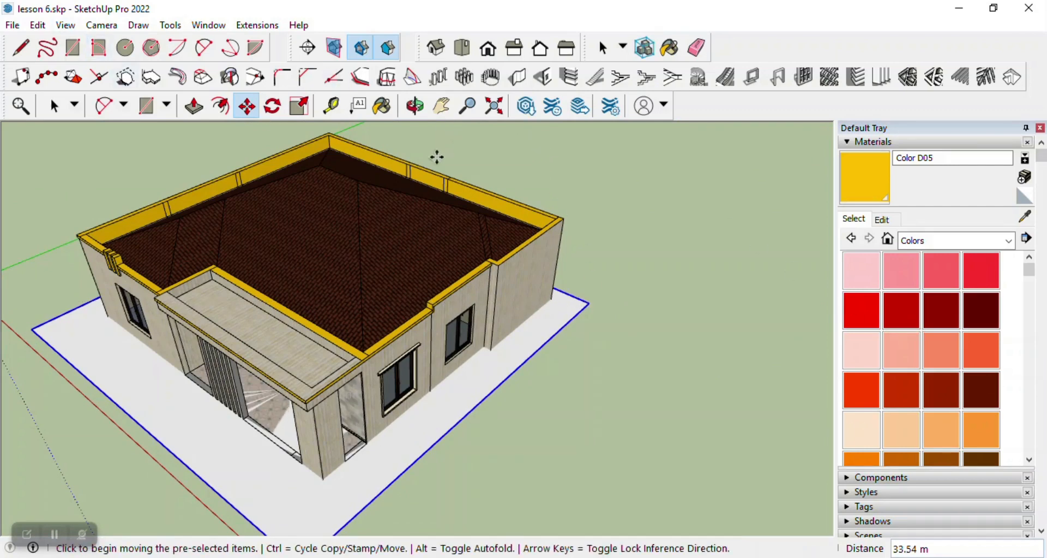
Step: Try to lower the square group from its corner to the base of the entrance steps
left_click(416, 106)
left_click_drag(414, 299, 372, 231)
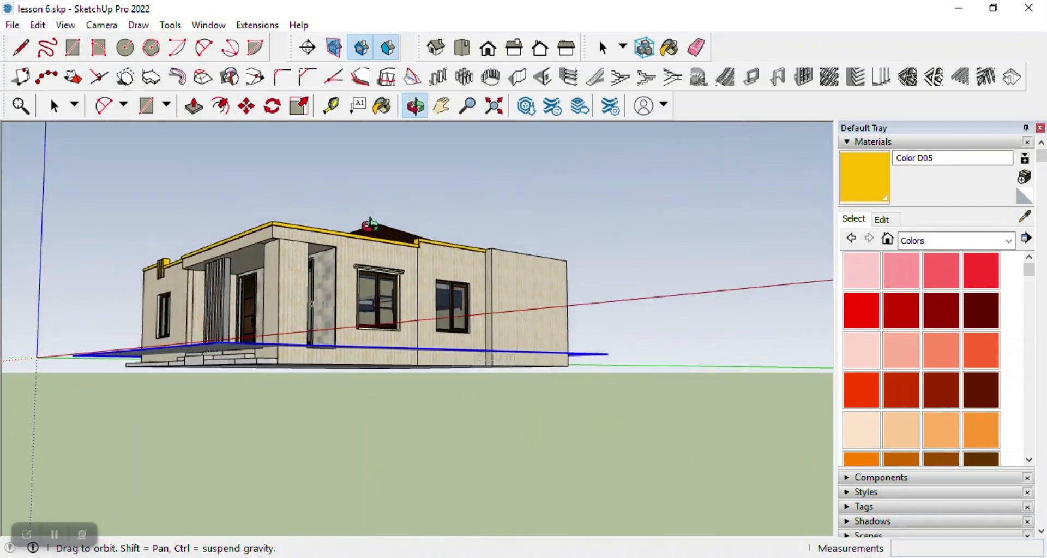
left_click(246, 108)
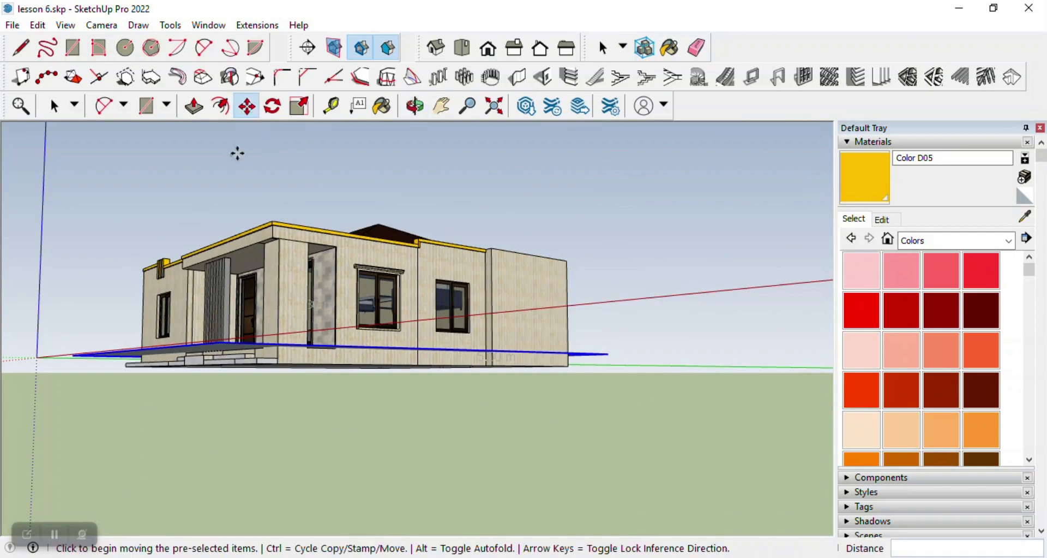
left_click(212, 338)
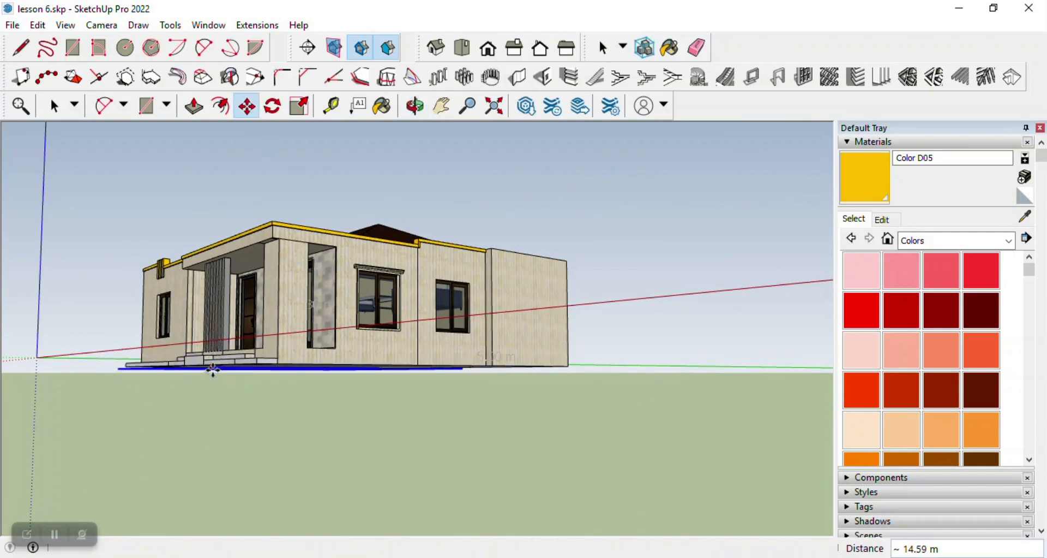
left_click(412, 111)
left_click_drag(357, 191, 401, 410)
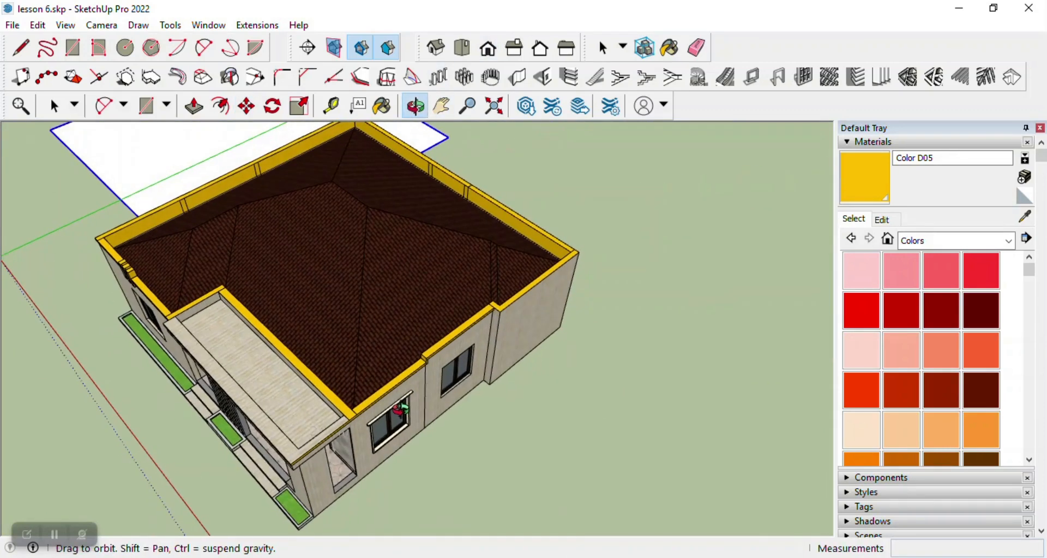
key("m")
Step: Move the square group straight down about 0.55 m, to the foot of the house's walls
middle_click_drag(564, 365, 362, 236)
middle_click_drag(478, 325, 489, 248)
left_click_drag(489, 248, 487, 241)
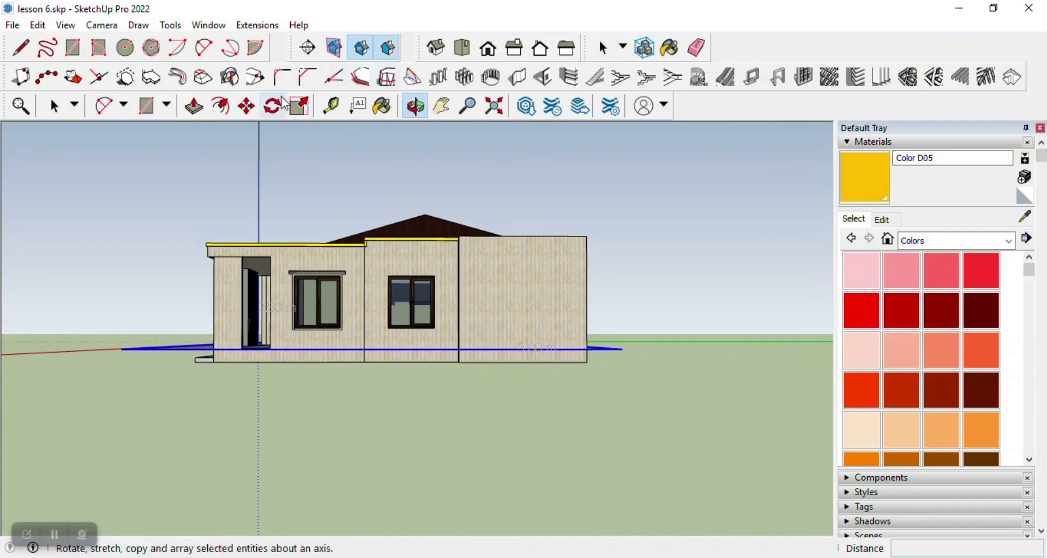
left_click(249, 109)
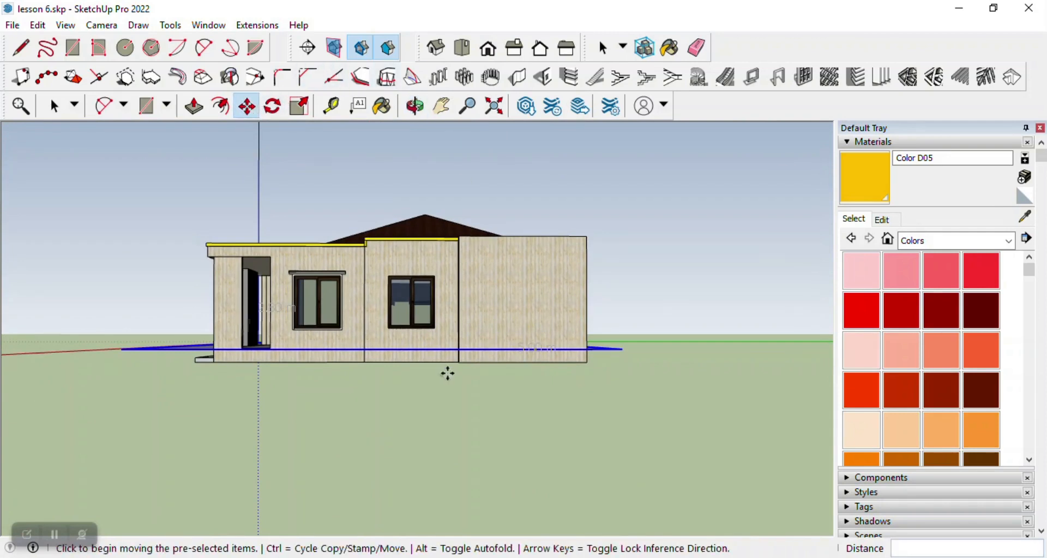
left_click(424, 352)
left_click(425, 368)
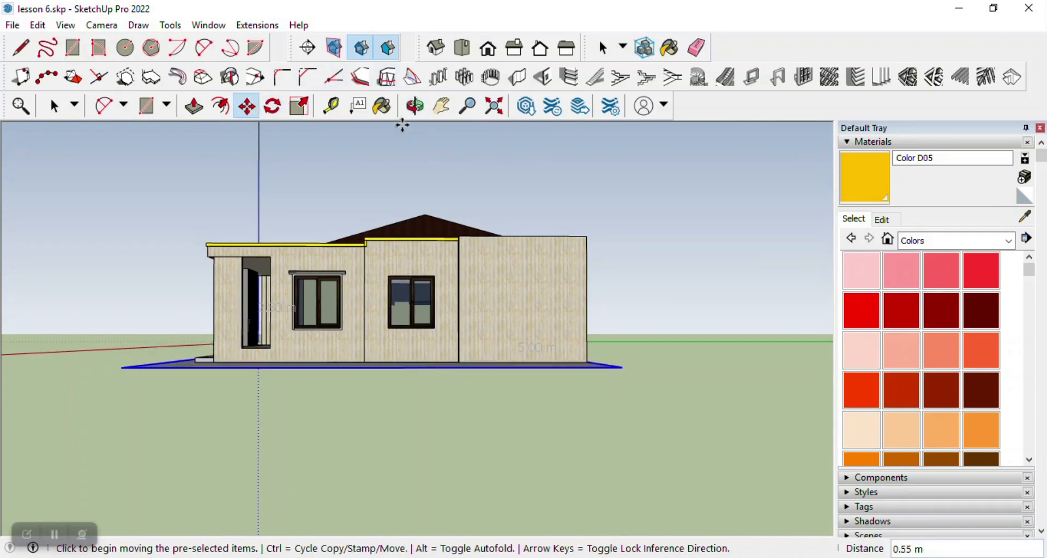
Step: Move the square group by its rear corner onto the bottom corner of the house's rear wall
left_click(415, 106)
left_click_drag(436, 262, 464, 321)
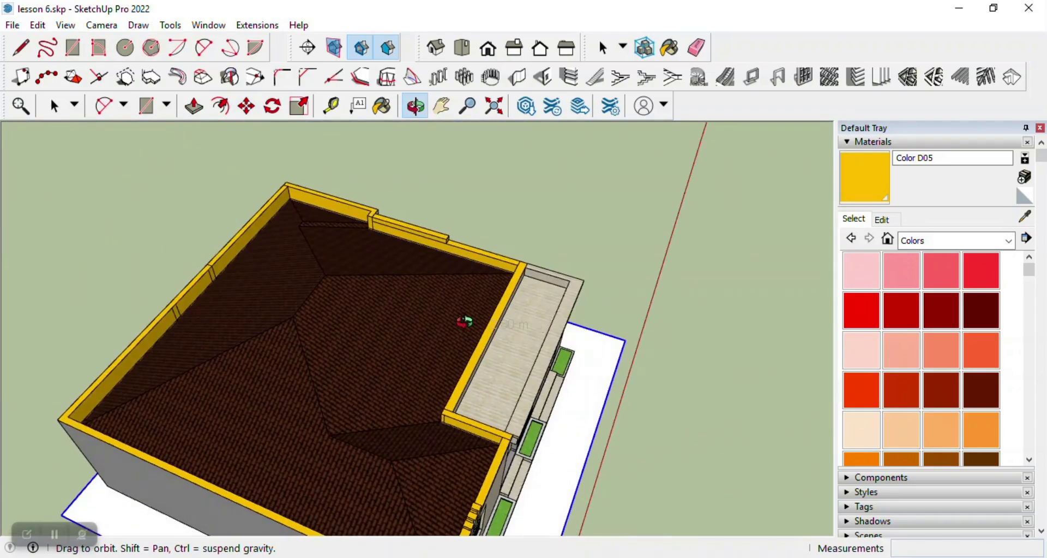
scroll(481, 328, "down", 5)
scroll(404, 356, "up", 7)
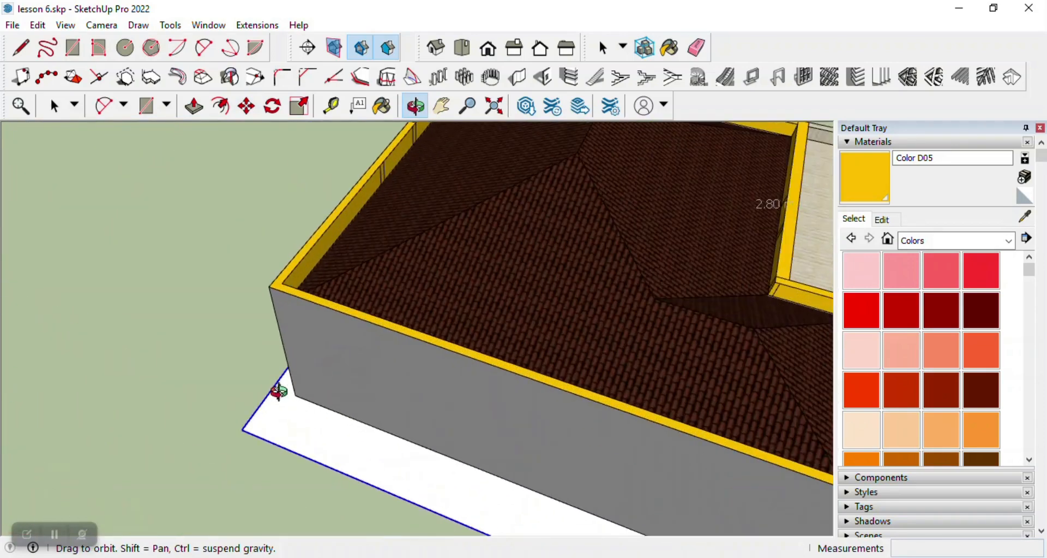
scroll(279, 391, "down", 5)
left_click_drag(320, 325, 456, 311)
scroll(391, 393, "down", 3)
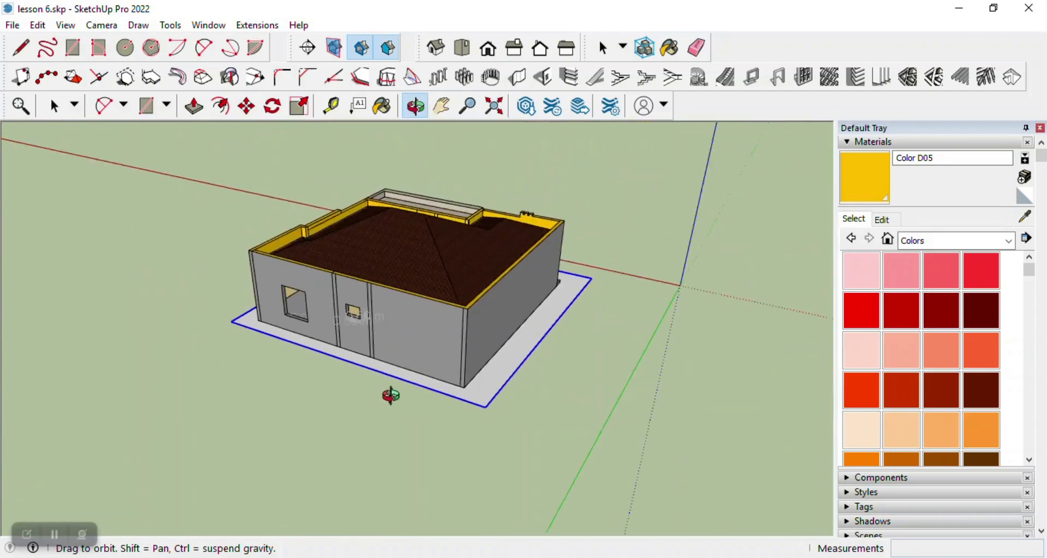
left_click_drag(391, 392, 338, 343)
scroll(291, 311, "up", 4)
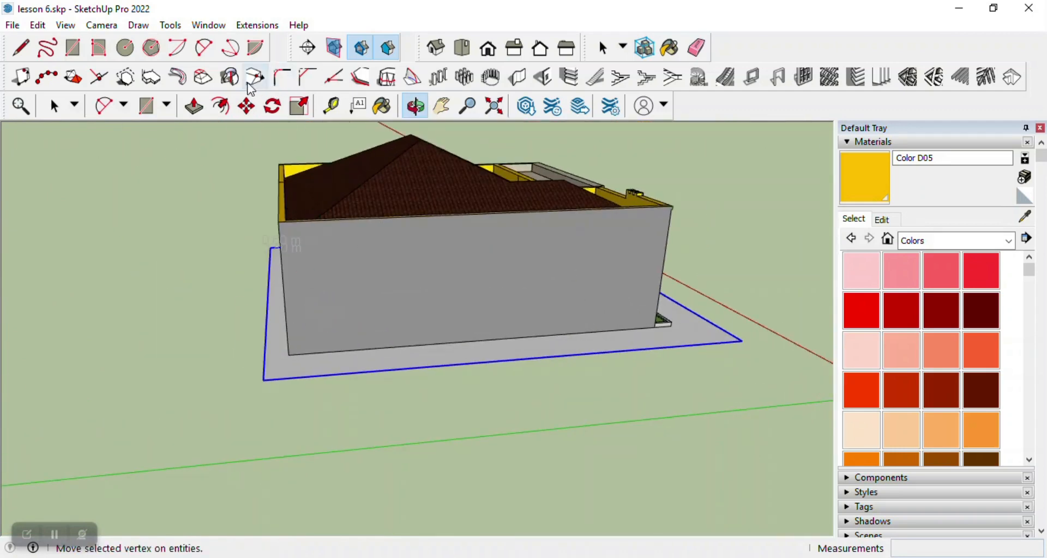
left_click(247, 106)
left_click(263, 380)
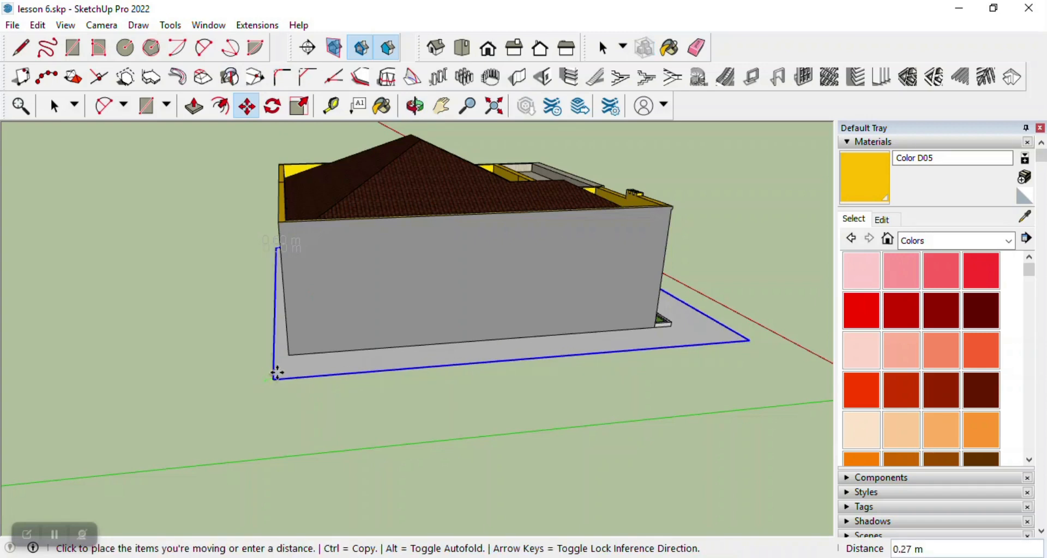
left_click(290, 356)
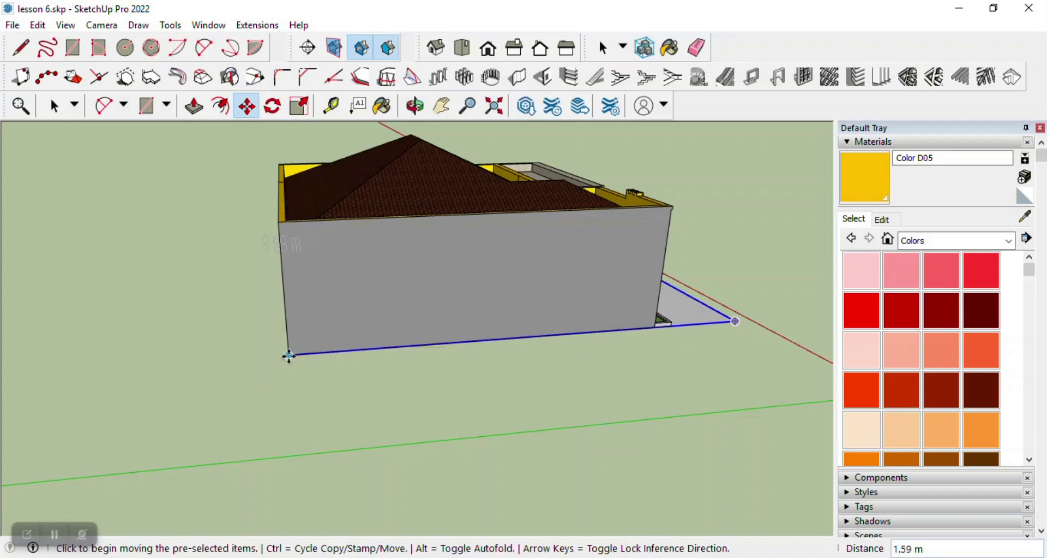
Step: Orbit around the house to examine how the ground square sits against its walls, planters and entrance steps
left_click(414, 105)
left_click_drag(589, 250, 284, 351)
left_click_drag(317, 380, 452, 421)
scroll(452, 421, "down", 4)
left_click_drag(387, 395, 524, 412)
left_click_drag(393, 414, 505, 433)
scroll(284, 409, "up", 5)
left_click_drag(237, 420, 330, 405)
scroll(345, 416, "up", 3)
scroll(330, 405, "down", 5)
left_click_drag(245, 436, 402, 386)
scroll(362, 374, "up", 5)
left_click_drag(349, 332, 367, 401)
left_click_drag(528, 394, 590, 344)
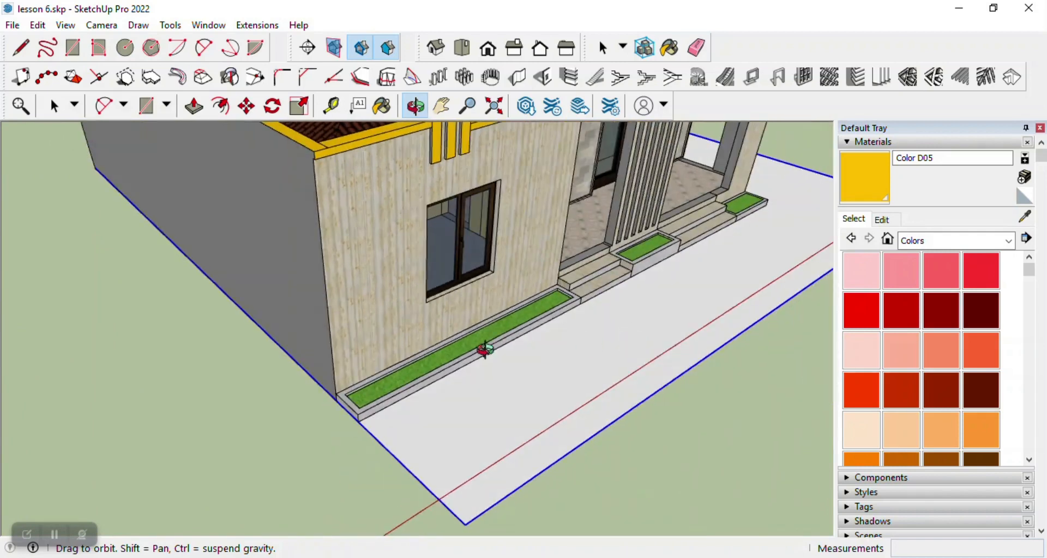
Step: Open the ground square group for editing and offset its outline 20 cm inward to form a border strip
left_click(53, 104)
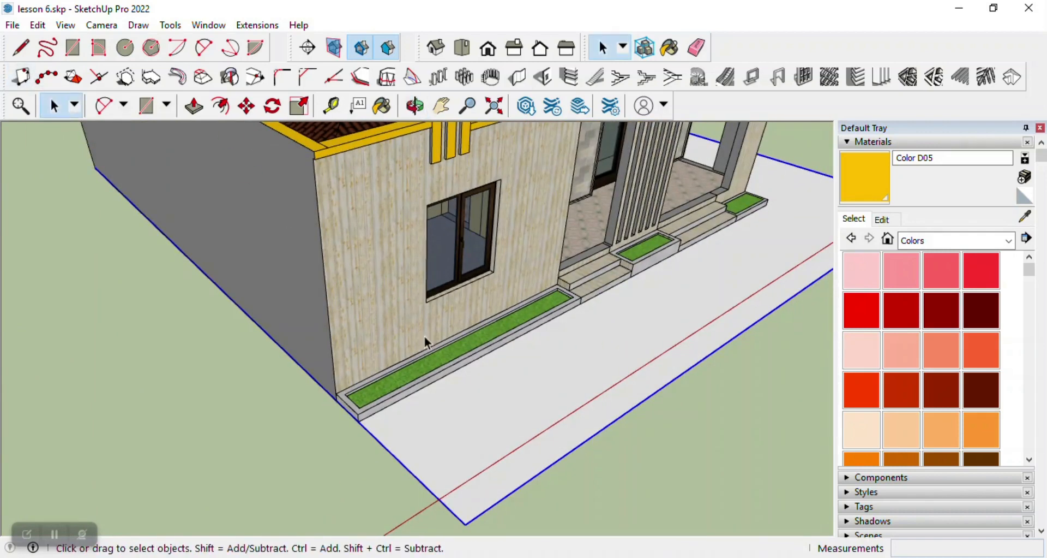
double_click(459, 421)
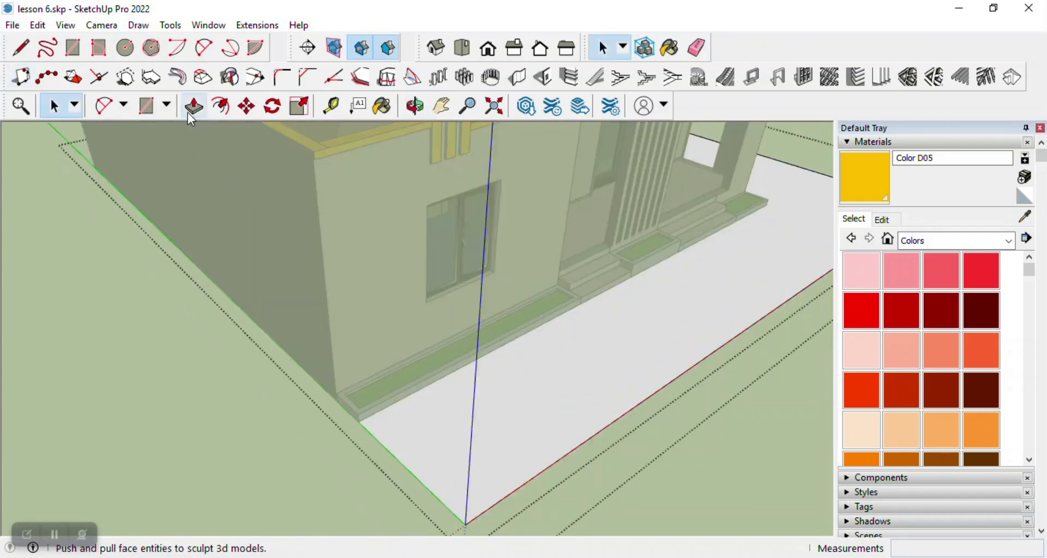
left_click(221, 106)
left_click(454, 448)
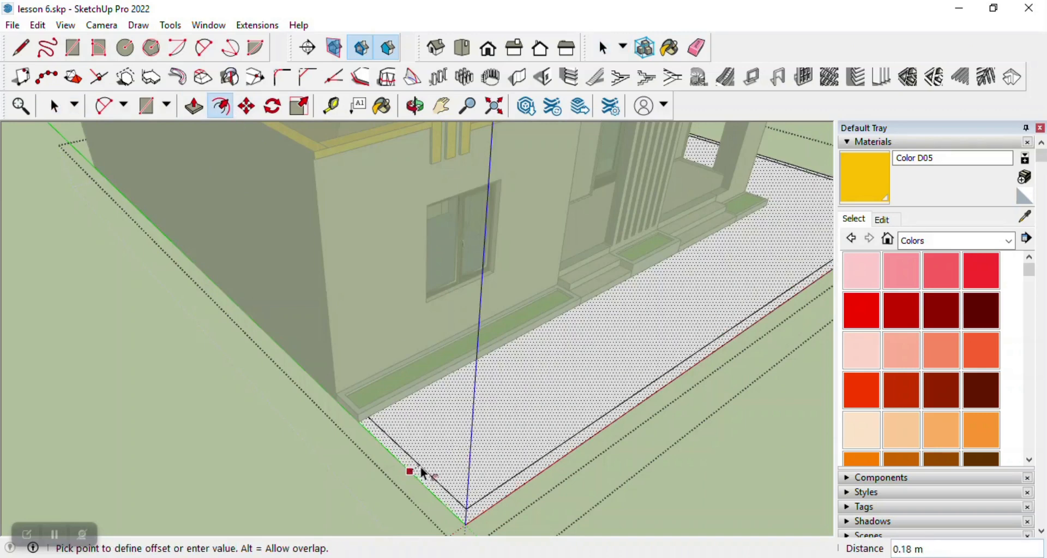
left_click(425, 472)
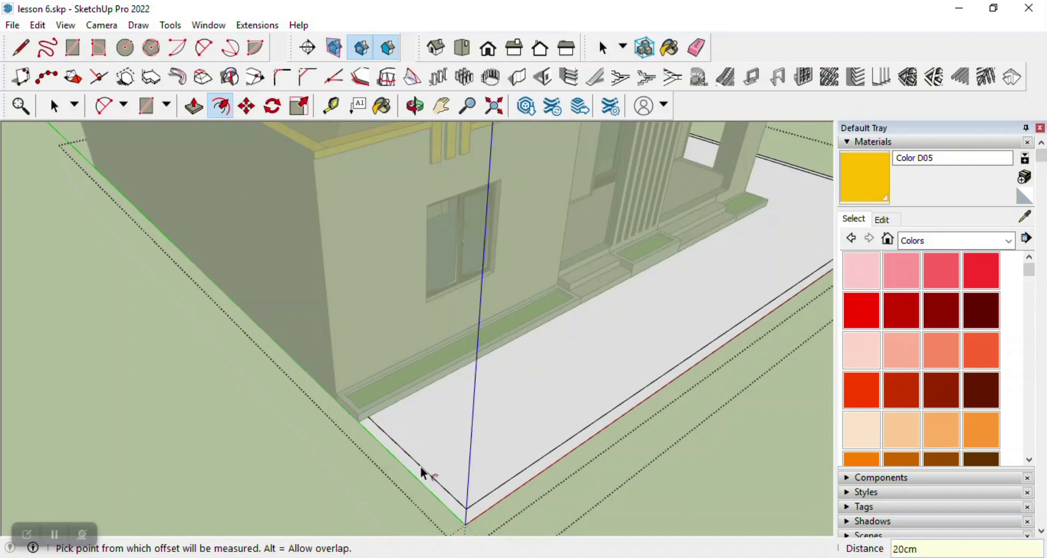
left_click(195, 106)
left_click(370, 420)
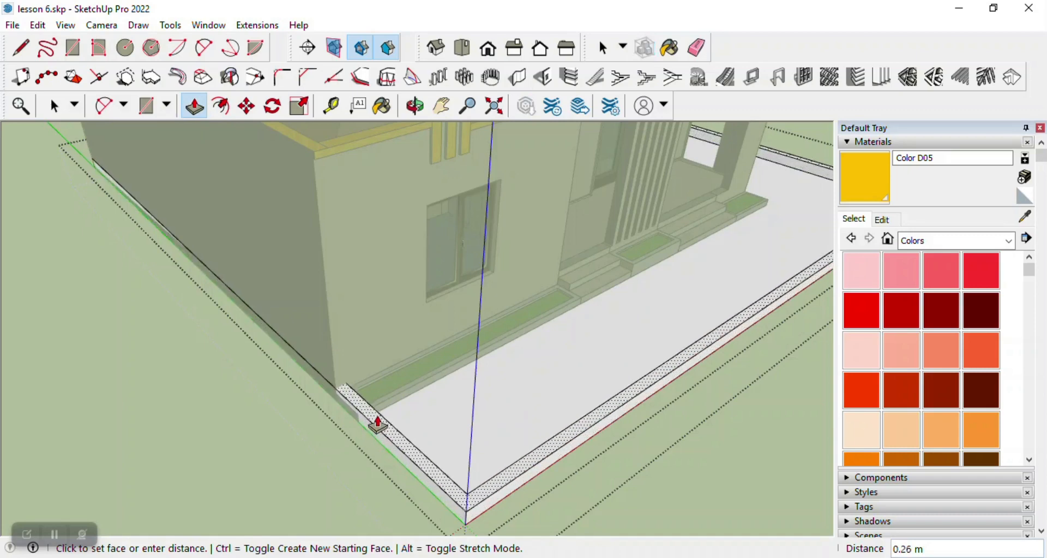
left_click(382, 436)
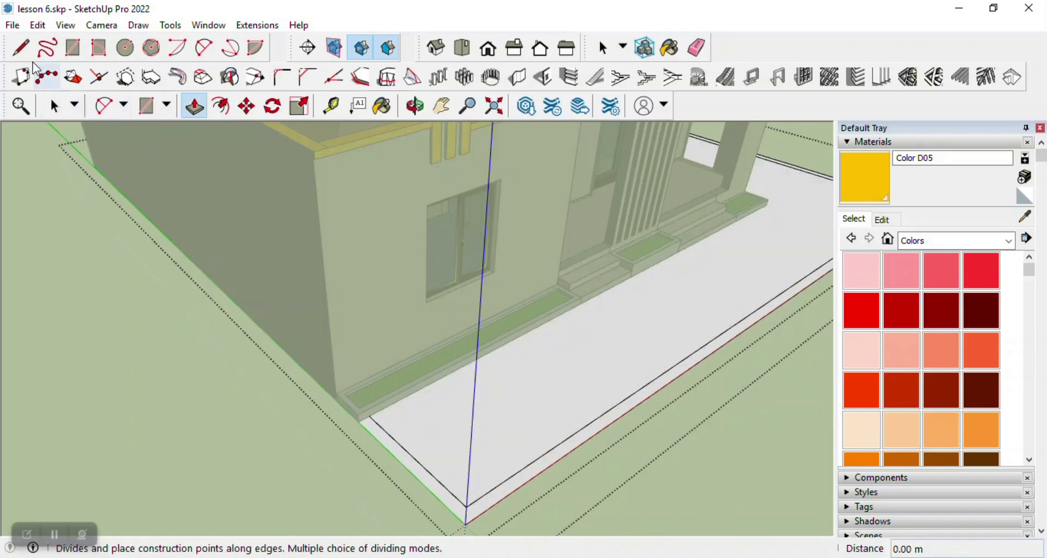
Step: Draw short lines across both ends of the 20 cm border strip, beside the front planter and at the rear house wall
left_click(21, 48)
left_click(376, 414)
left_click(360, 420)
scroll(294, 448, "down", 5)
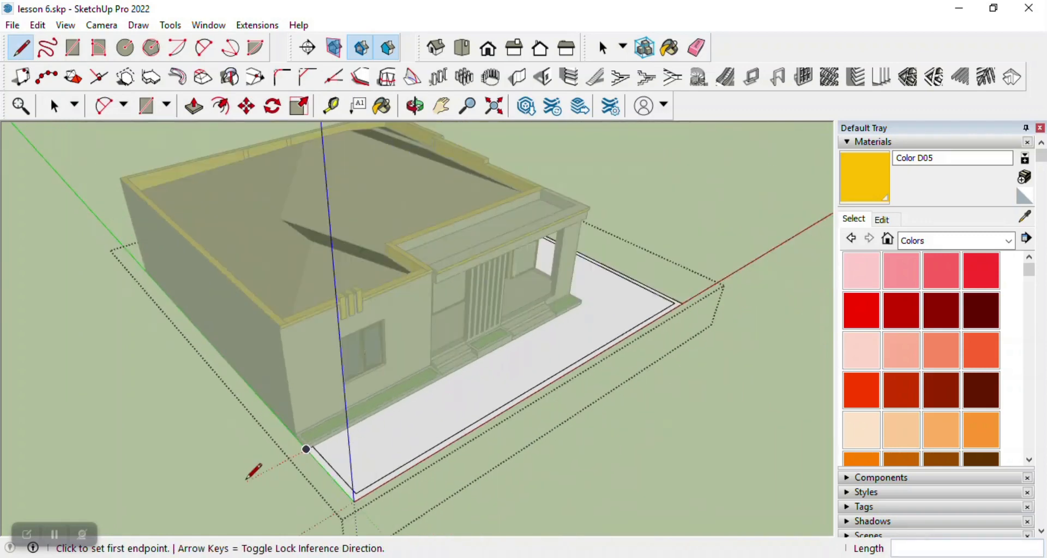
scroll(415, 360, "up", 2)
key("o")
left_click_drag(463, 142, 341, 217)
scroll(341, 217, "up", 2)
left_click(20, 47)
left_click(323, 248)
left_click(343, 225)
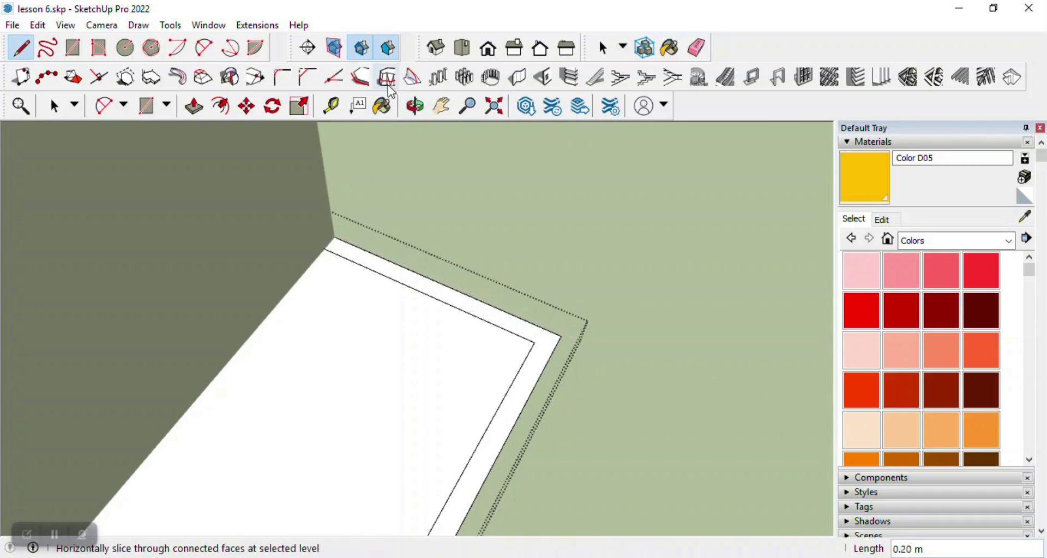
Step: Examine the border strip along the slab from above and from the front of the house
left_click(419, 106)
scroll(519, 238, "down", 10)
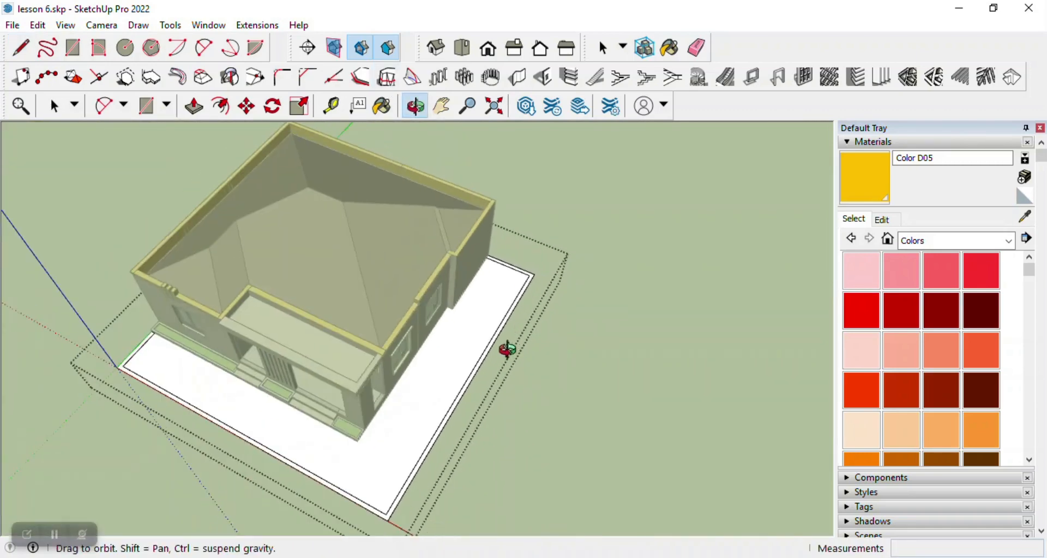
scroll(309, 315, "up", 3)
left_click_drag(309, 315, 351, 297)
scroll(360, 298, "up", 2)
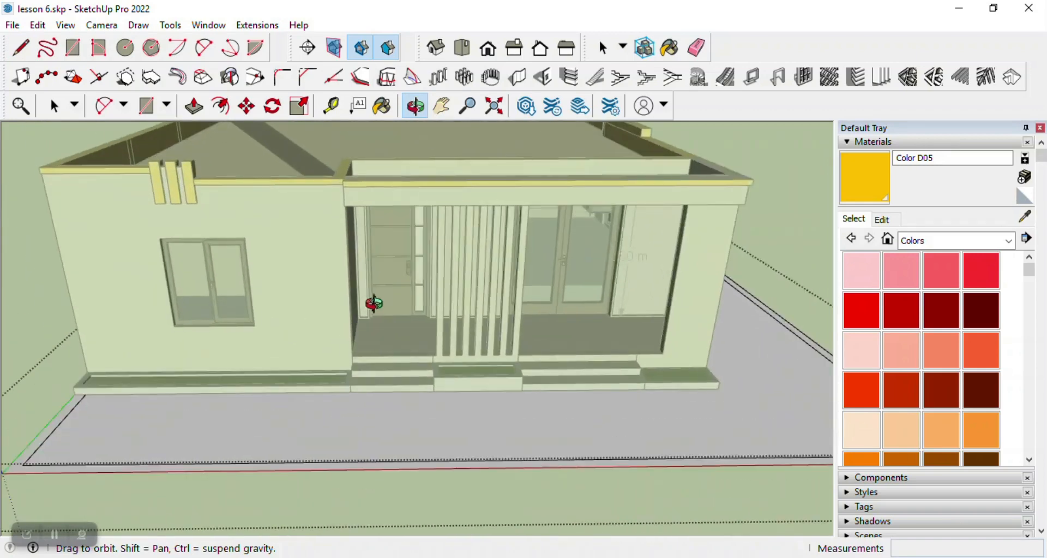
scroll(296, 332, "down", 3)
scroll(127, 390, "up", 5)
scroll(136, 389, "up", 2)
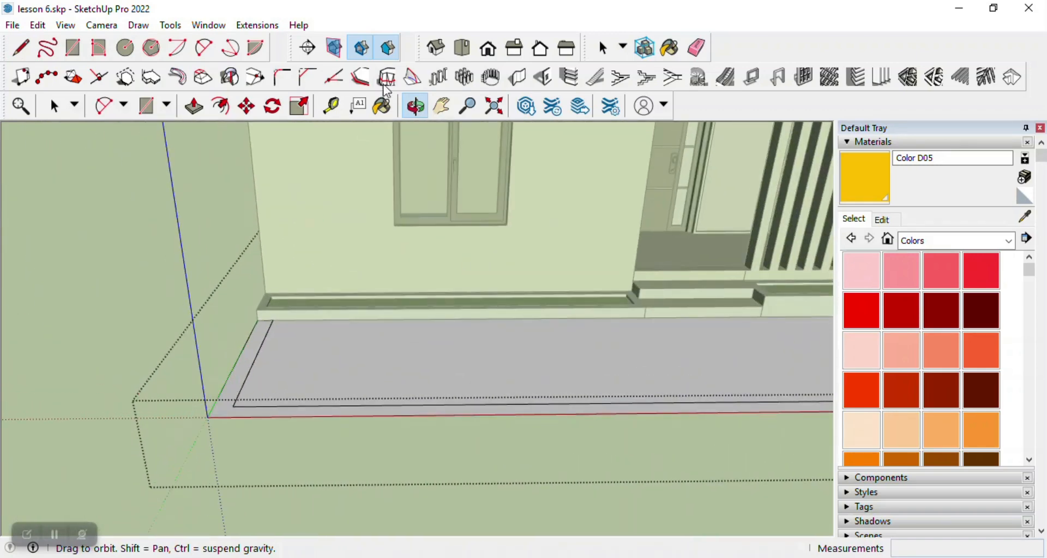
left_click_drag(368, 282, 387, 376)
left_click_drag(255, 190, 265, 338)
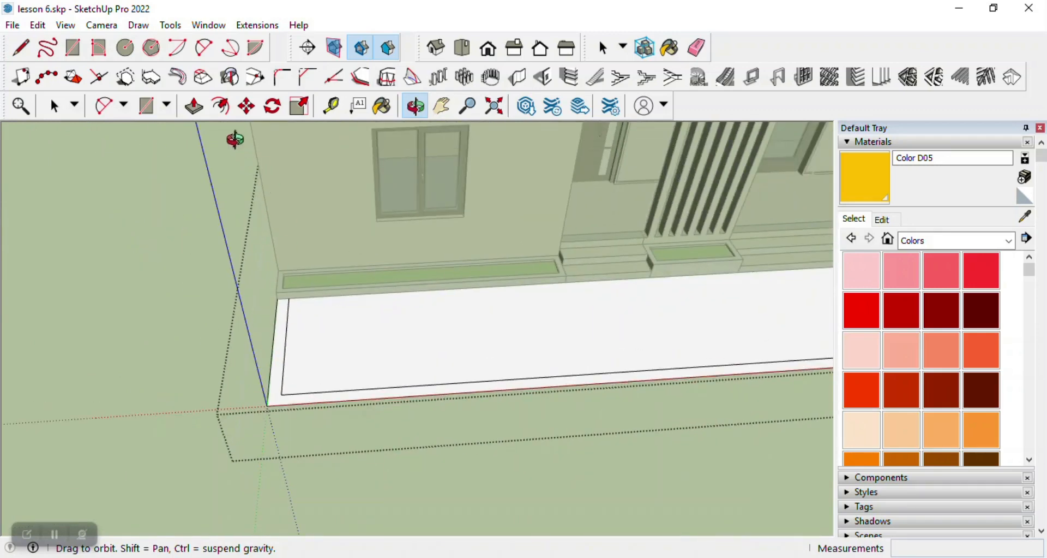
Step: Offset the slab's inner face about 0.25 m inward to draw a second outline inside the 20 cm border
left_click(220, 106)
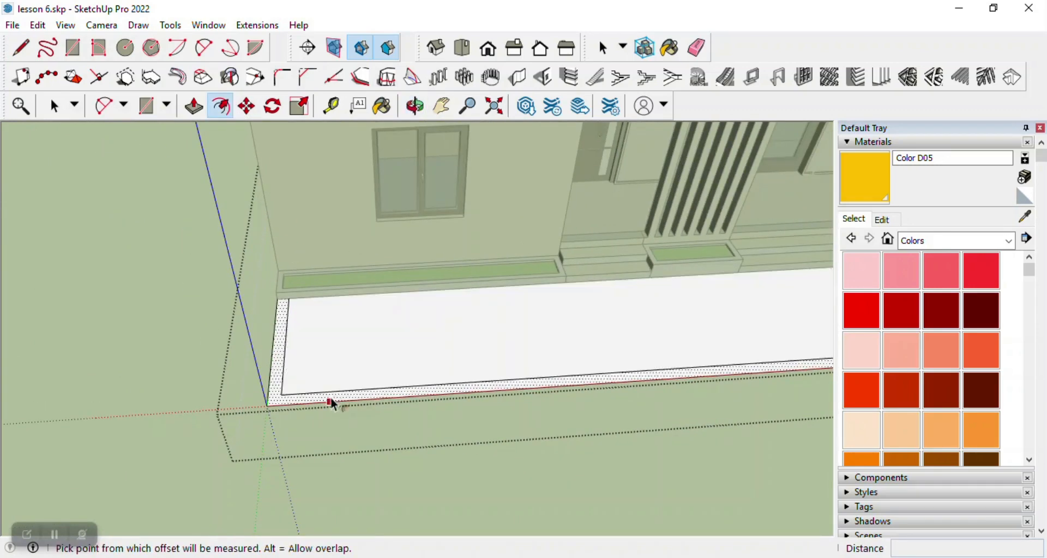
left_click(284, 349)
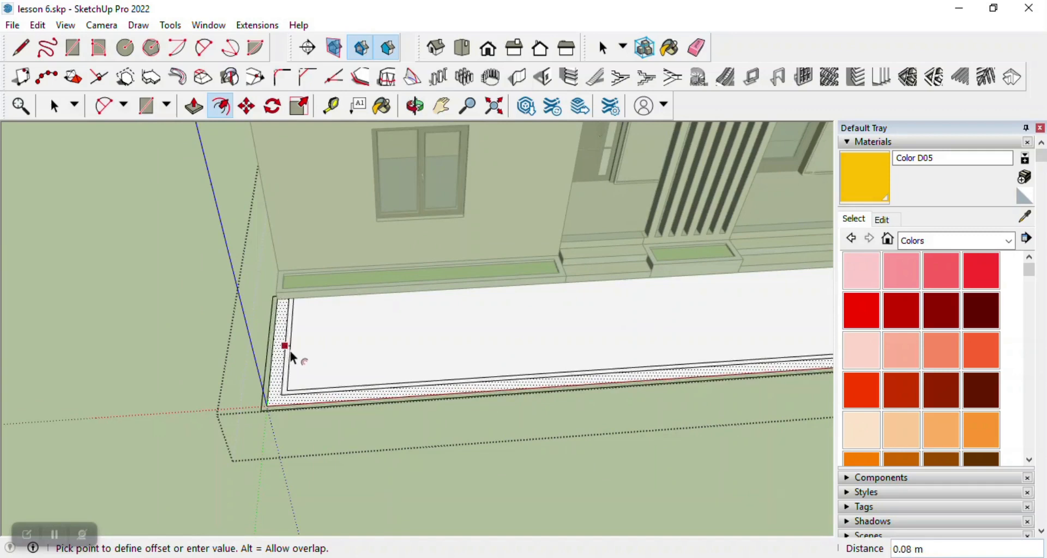
left_click(292, 356)
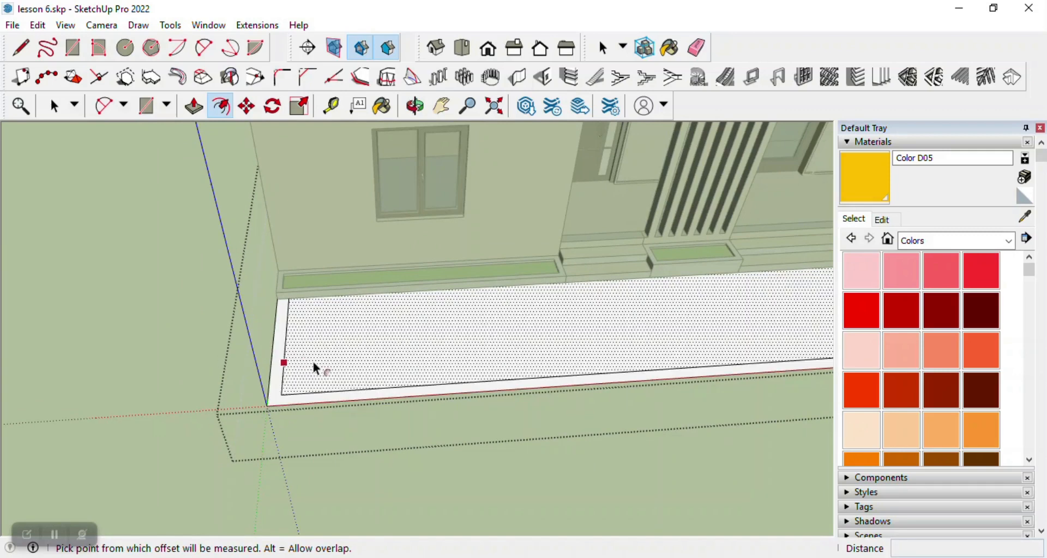
left_click(312, 359)
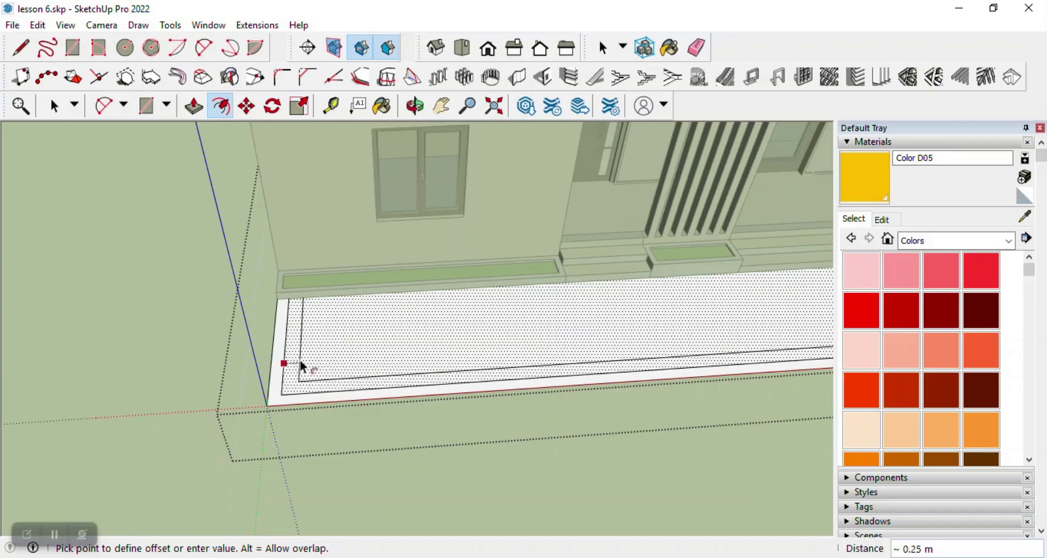
left_click(304, 366)
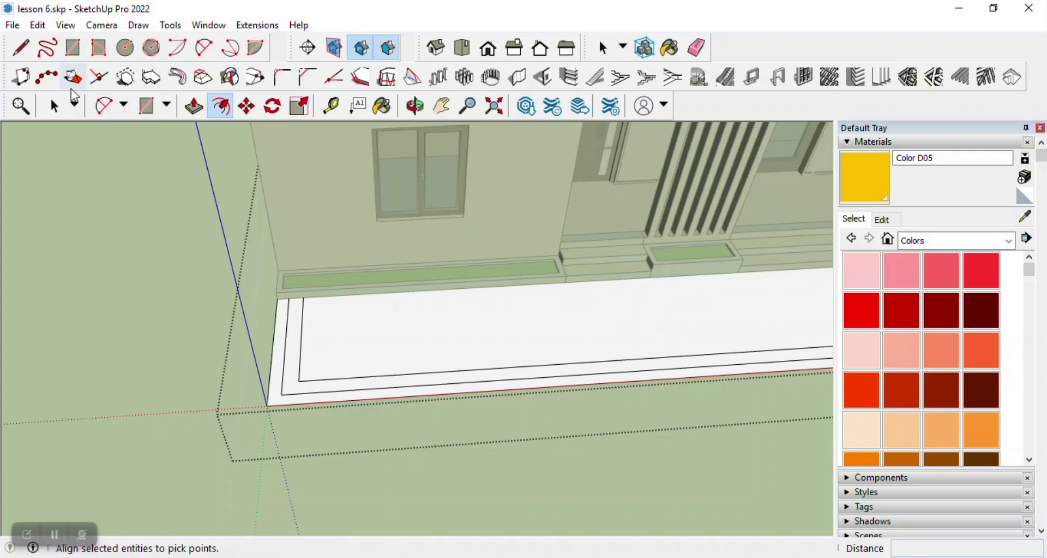
Step: Draw a 0.45 m line along the planter base, across the front end of both border strips
left_click(27, 54)
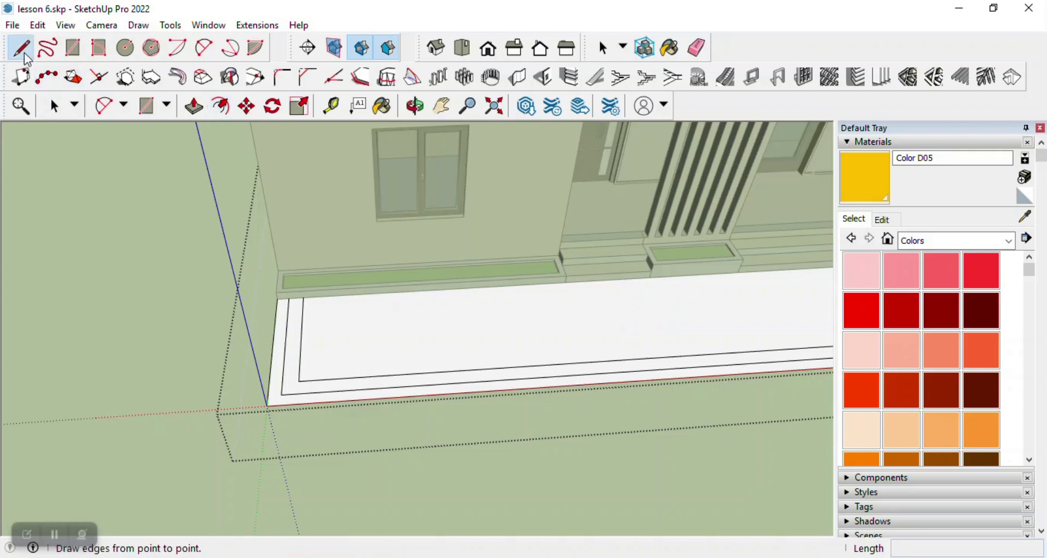
left_click(303, 297)
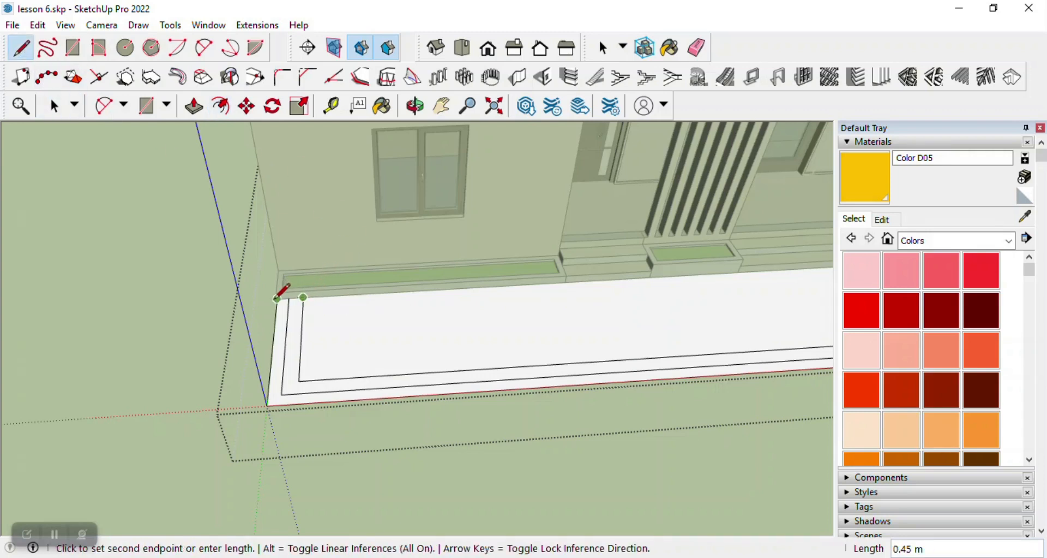
left_click(277, 297)
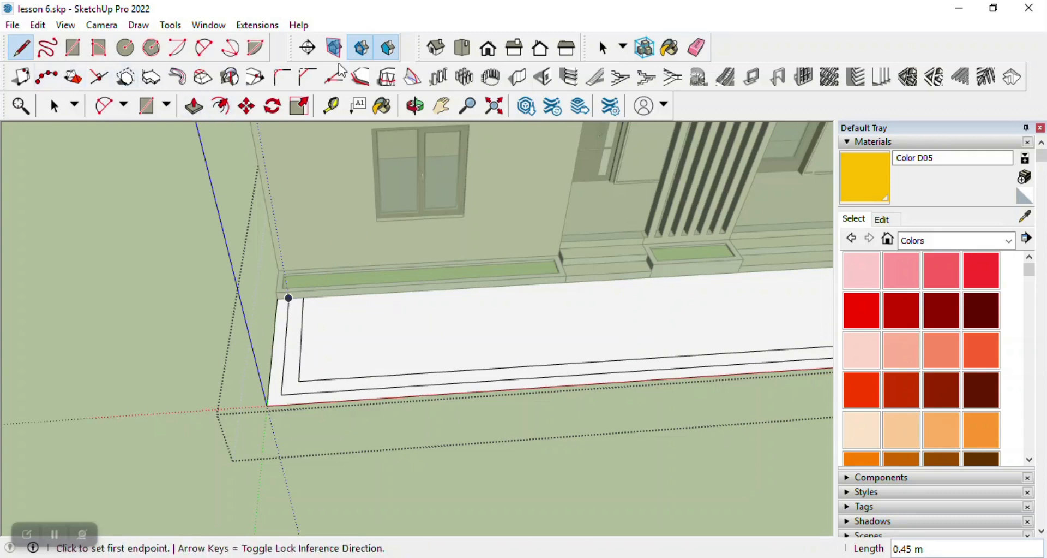
Step: Erase the 20 cm offset lines around the slab so that a single wide border strip is left
left_click(696, 48)
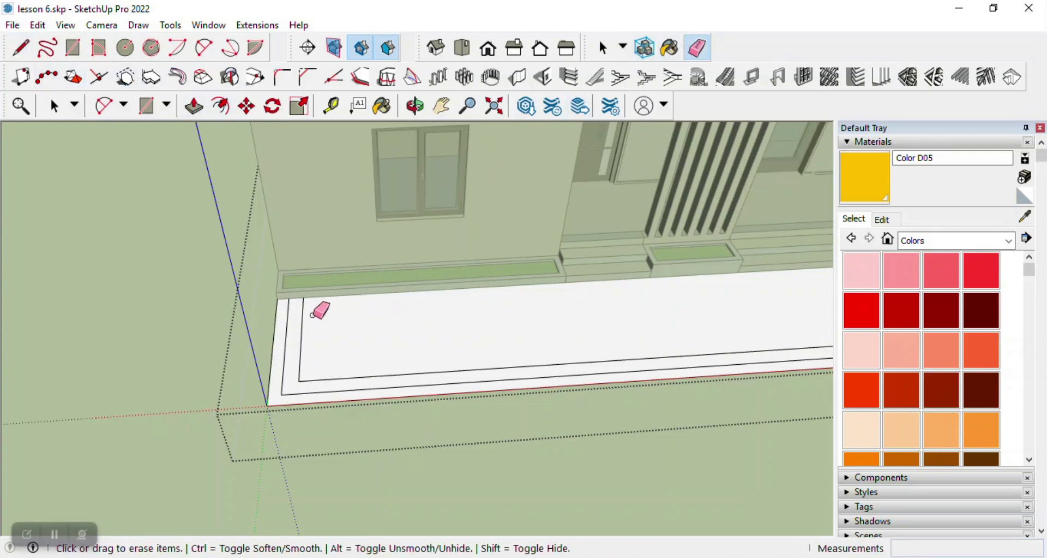
left_click(300, 393)
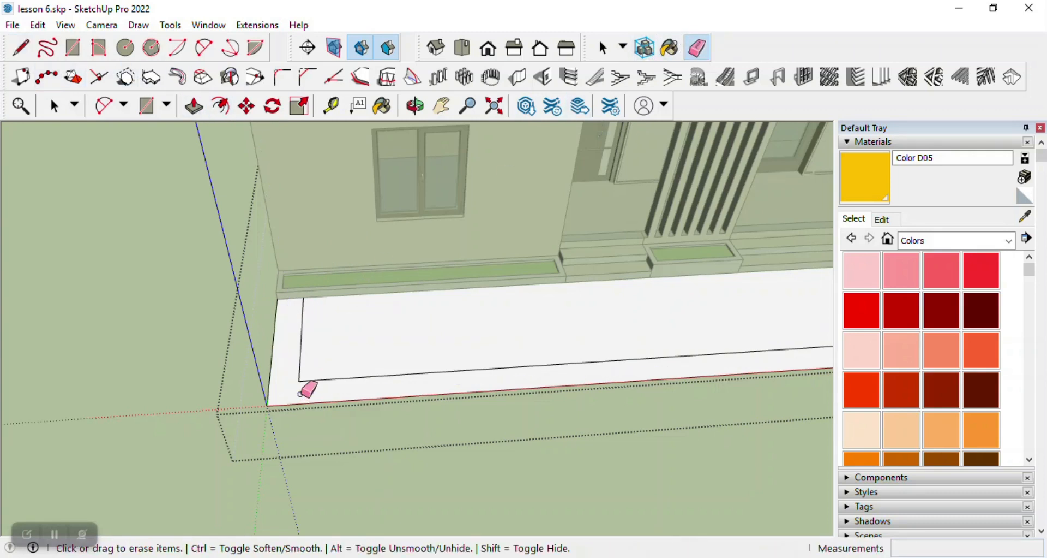
scroll(300, 393, "down", 5)
middle_click_drag(289, 379, 386, 347)
scroll(386, 347, "up", 8)
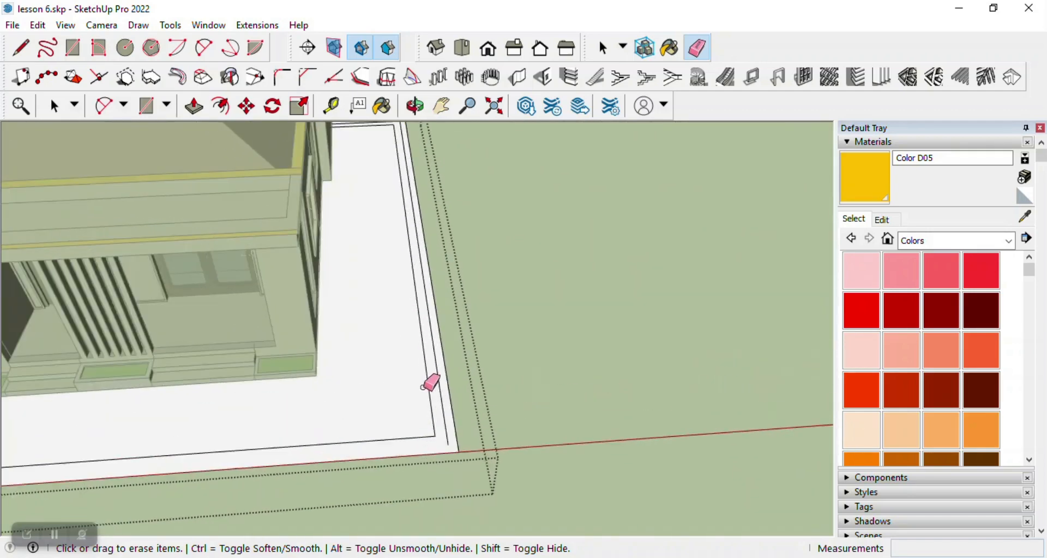
scroll(437, 375, "down", 5)
scroll(360, 240, "up", 8)
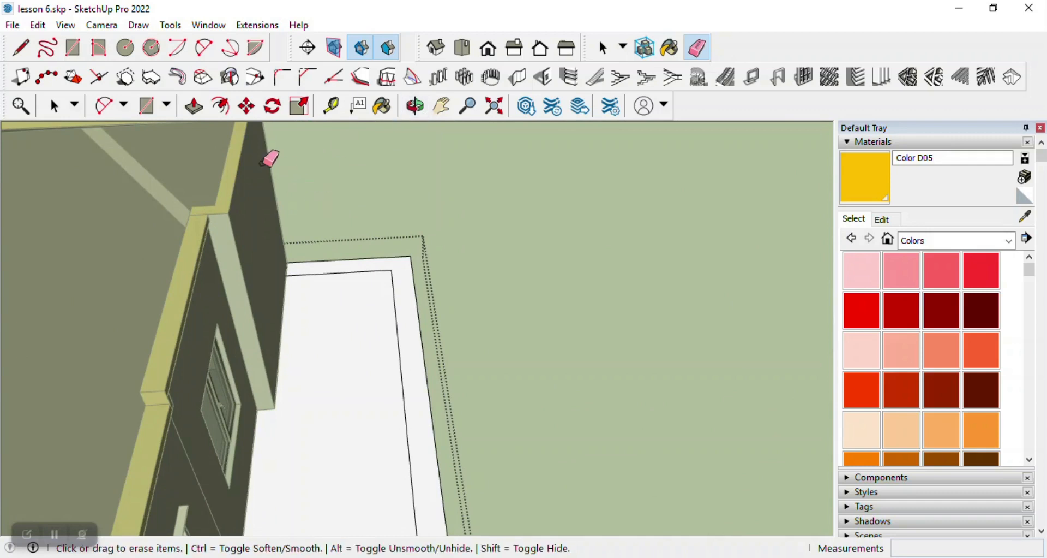
Step: Draw a 0.45 m line along the house wall across the rear end of the wide border strip
scroll(269, 159, "up", 2)
key("l")
scroll(279, 299, "up", 2)
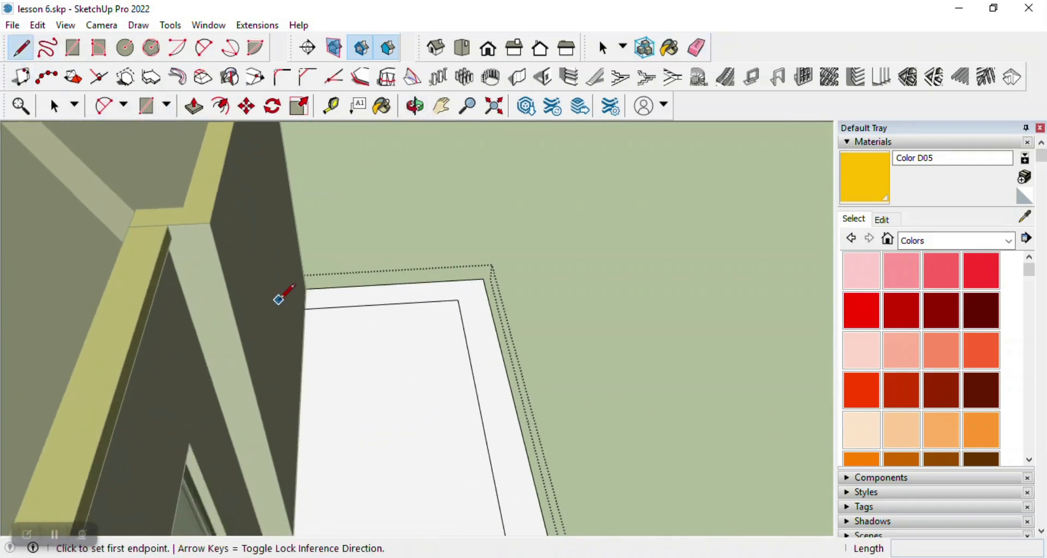
scroll(279, 299, "up", 1)
left_click(310, 308)
left_click(311, 283)
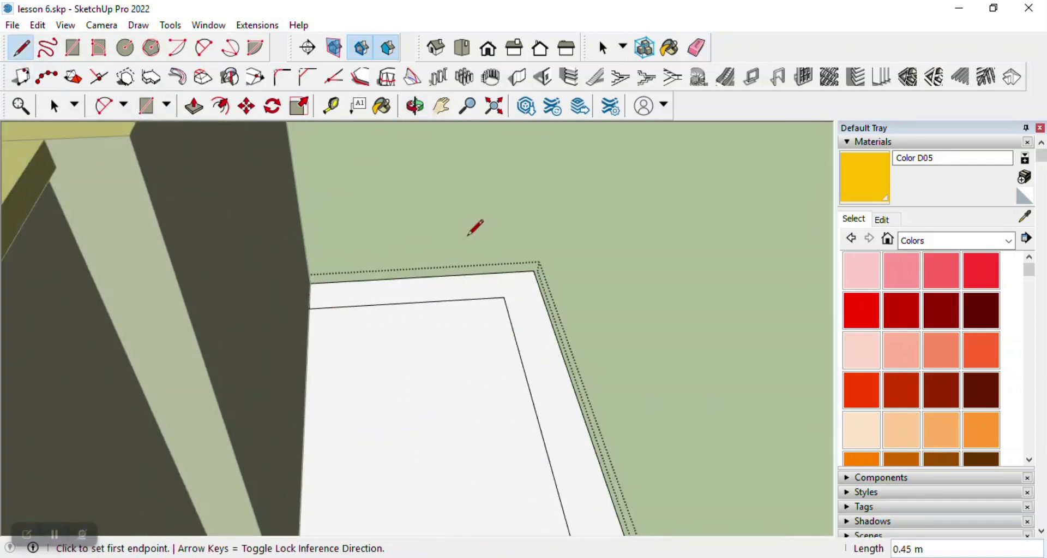
Step: Push/Pull the wide border strip of the slab up 0.45 m to form a raised curb
scroll(467, 234, "down", 3)
left_click(416, 107)
left_click_drag(475, 320, 338, 194)
scroll(407, 327, "down", 4)
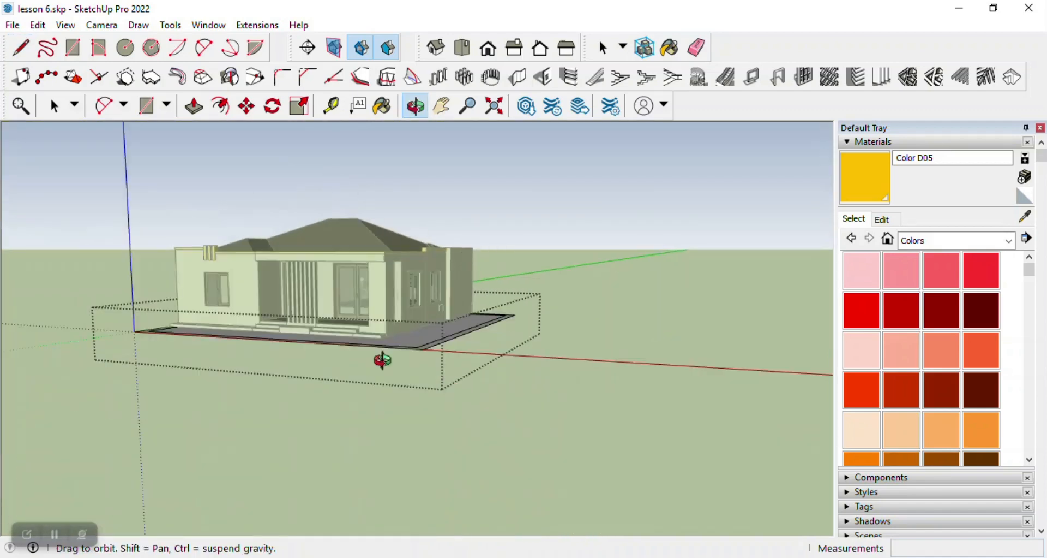
left_click_drag(407, 332, 365, 426)
scroll(398, 372, "up", 3)
scroll(397, 372, "up", 1)
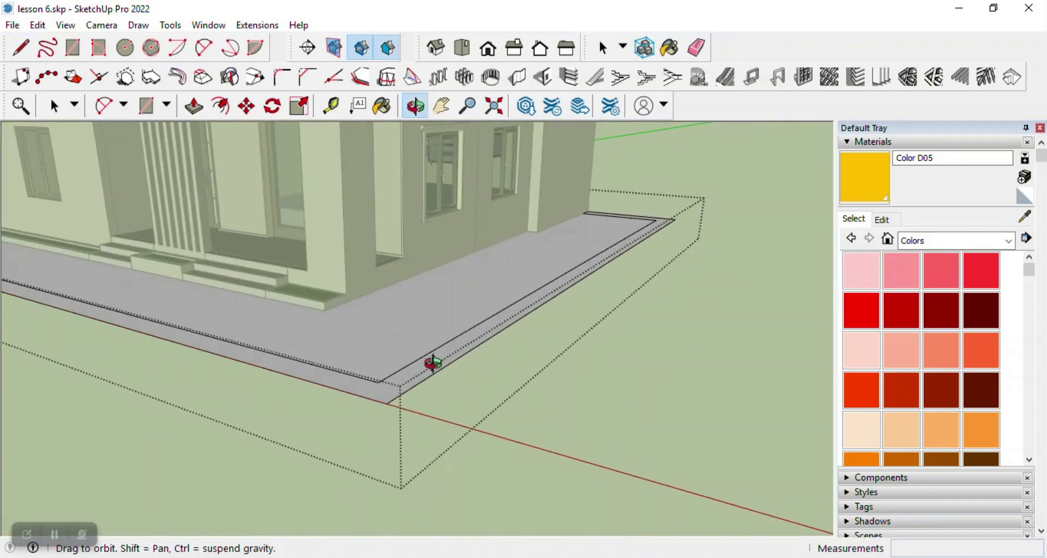
left_click_drag(433, 363, 430, 424)
left_click(194, 106)
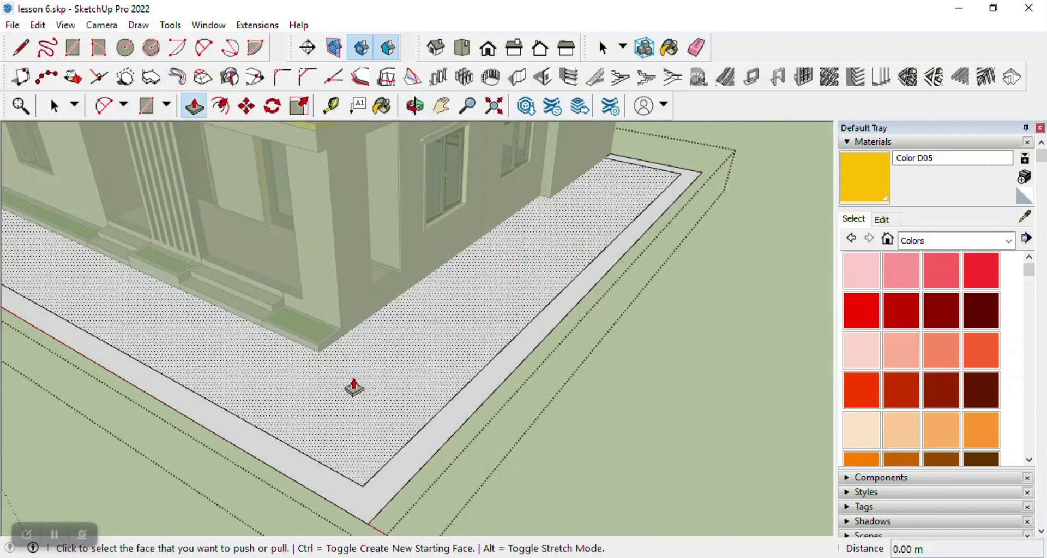
left_click(402, 465)
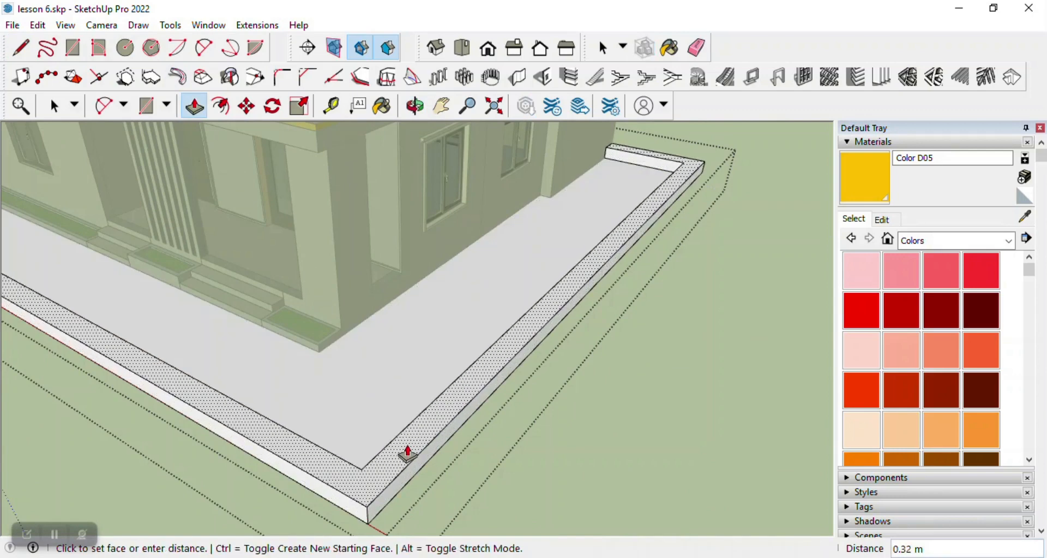
left_click(410, 443)
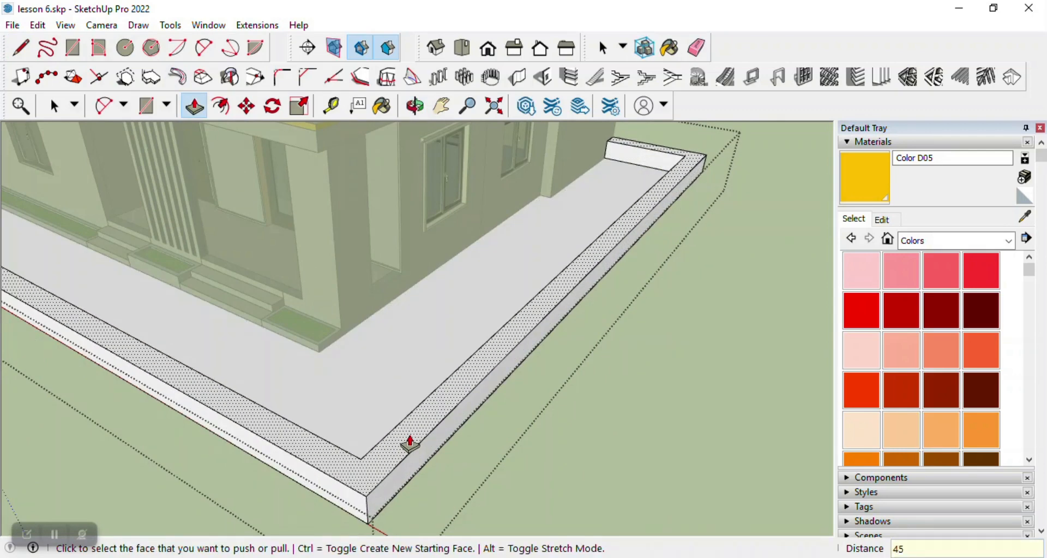
key("Return")
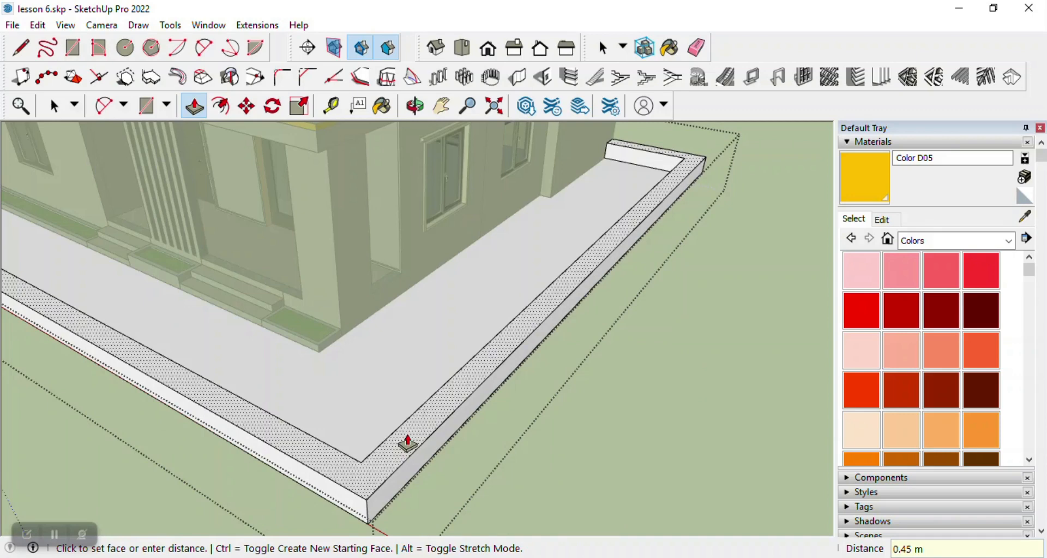
Step: Close the slab group and return to the whole model, viewed from the front of the house
left_click(416, 105)
left_click_drag(448, 230, 655, 164)
left_click(54, 107)
left_click(63, 213)
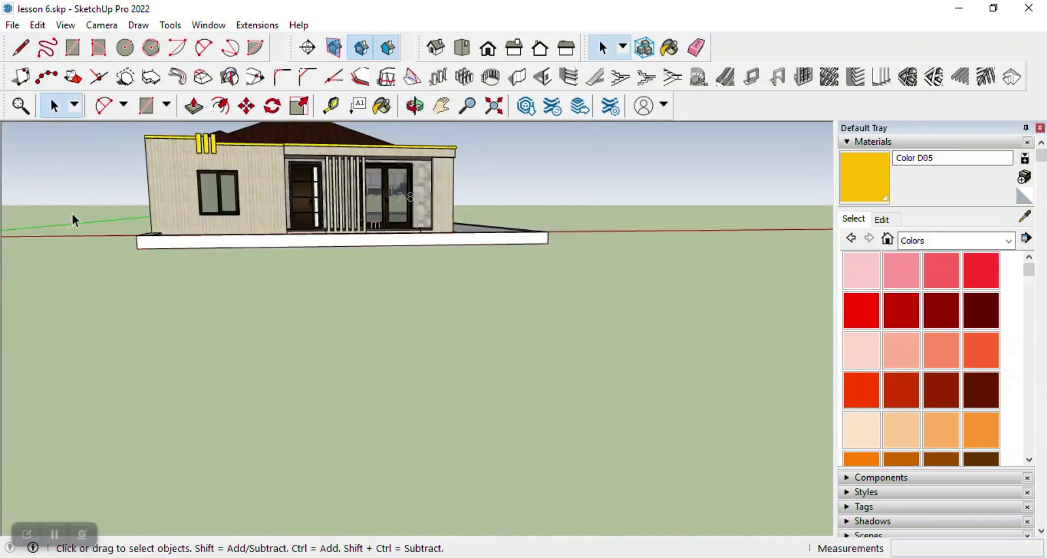
scroll(335, 149, "up", 2)
left_click(414, 106)
left_click_drag(229, 240, 496, 221)
scroll(553, 358, "down", 3)
left_click(171, 25)
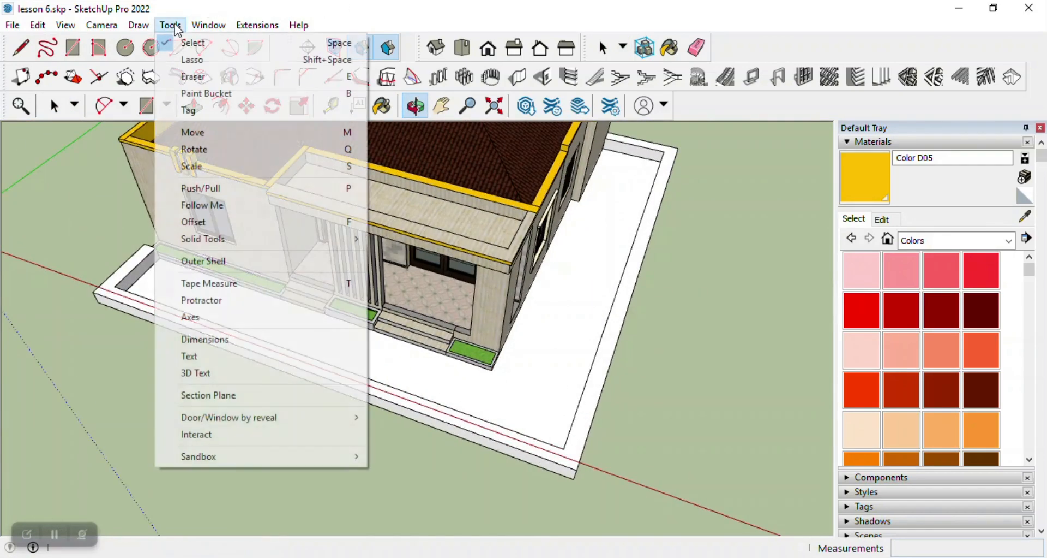
left_click(240, 341)
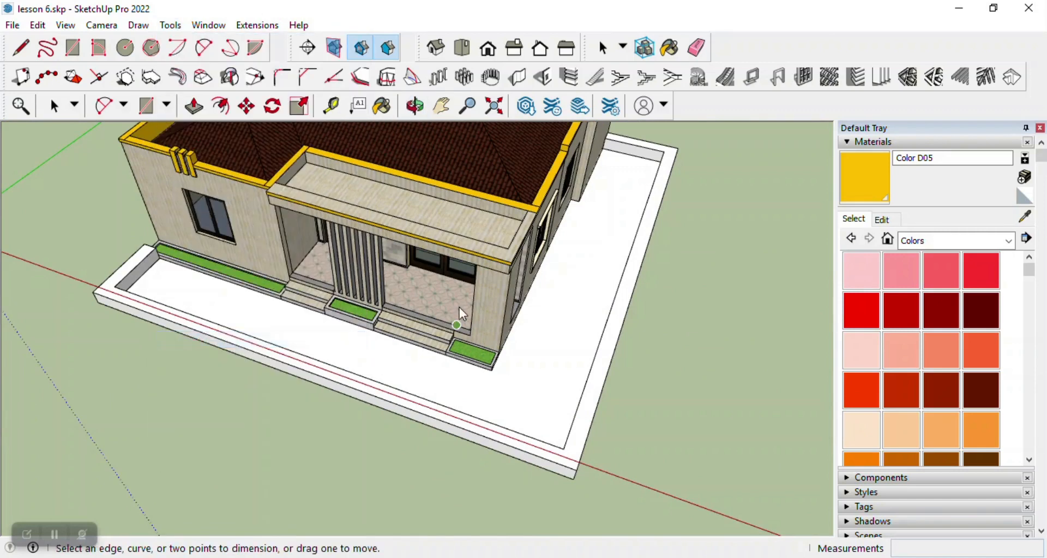
left_click(499, 352)
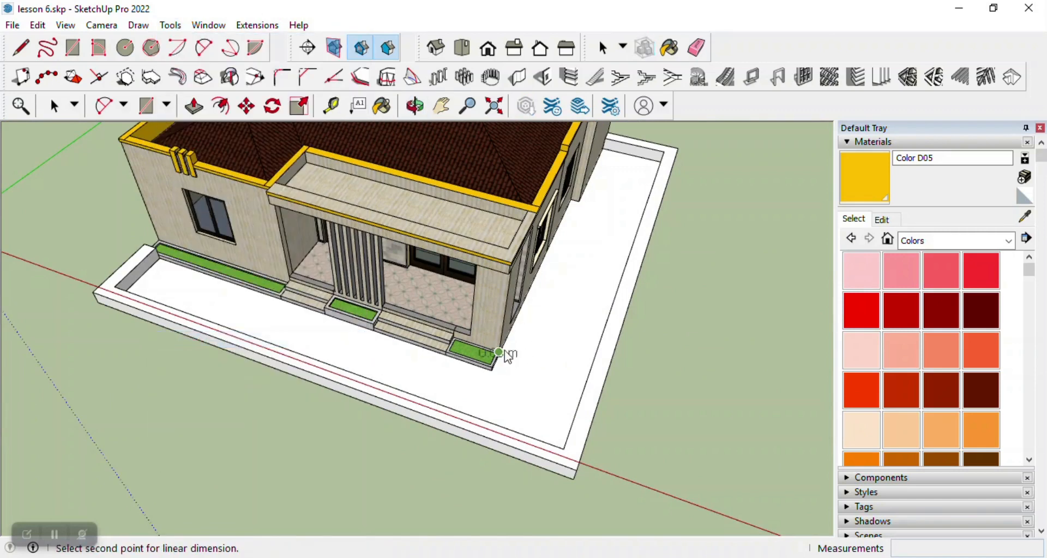
key("Escape")
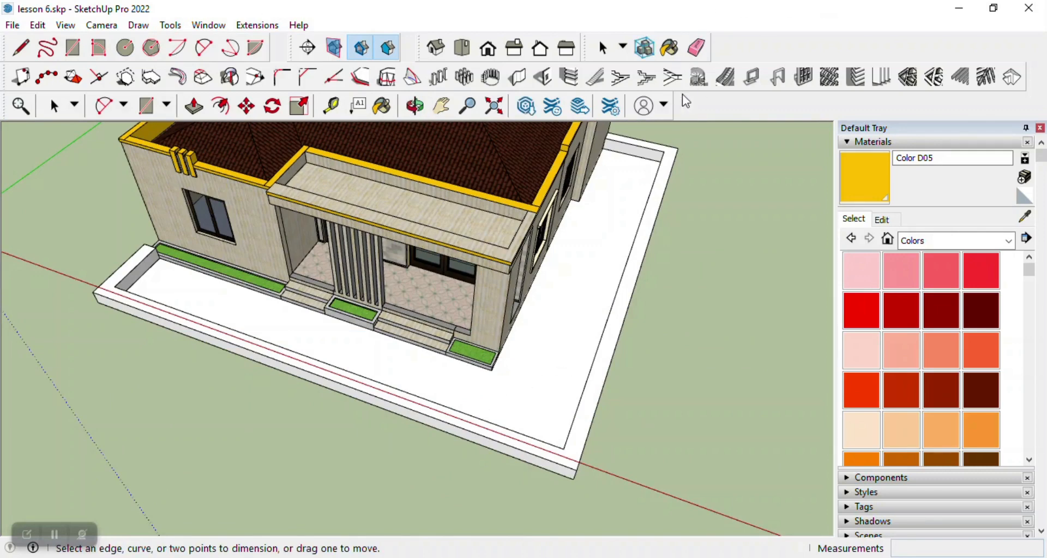
Step: Bring the whole house and its curbed ground slab into view from the front corner
left_click(416, 106)
scroll(494, 256, "down", 3)
left_click_drag(494, 256, 471, 394)
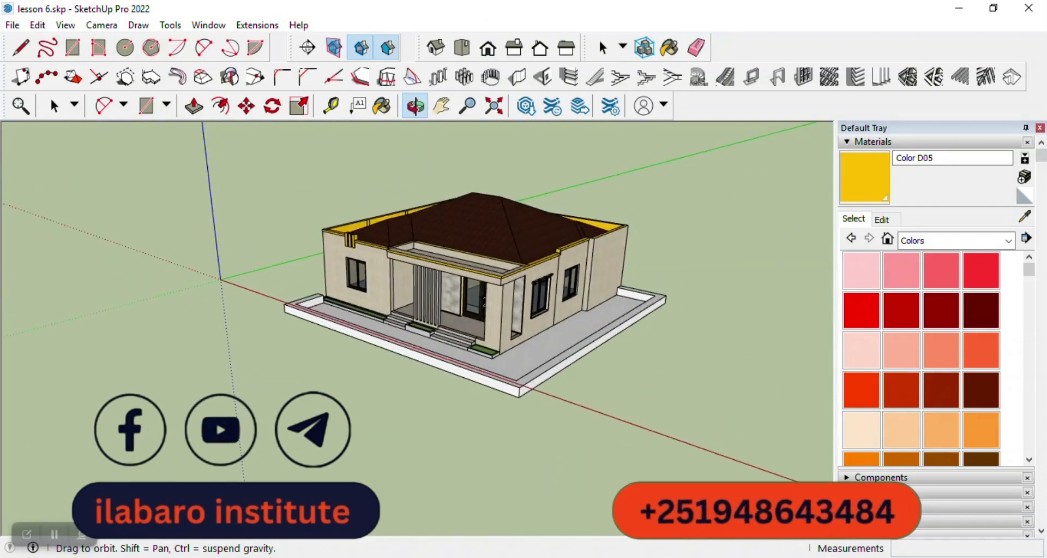